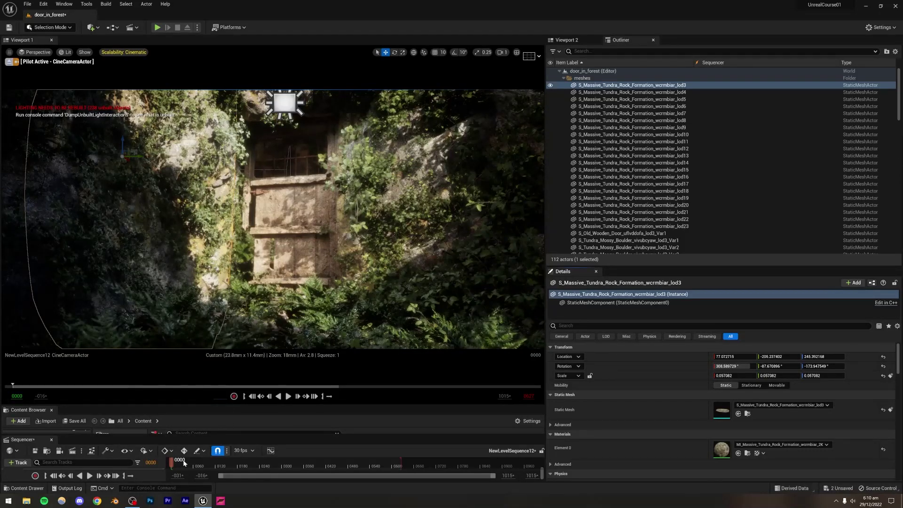
Play the level sequence from frame 0 to preview the camera move from the forest door to the wooden chest.
left_click_drag(181, 464, 167, 466)
key("space")
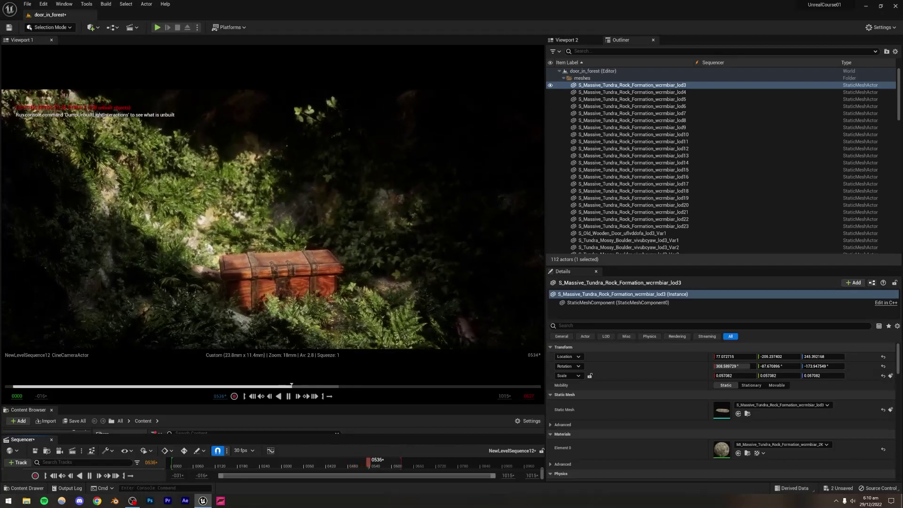
key("space")
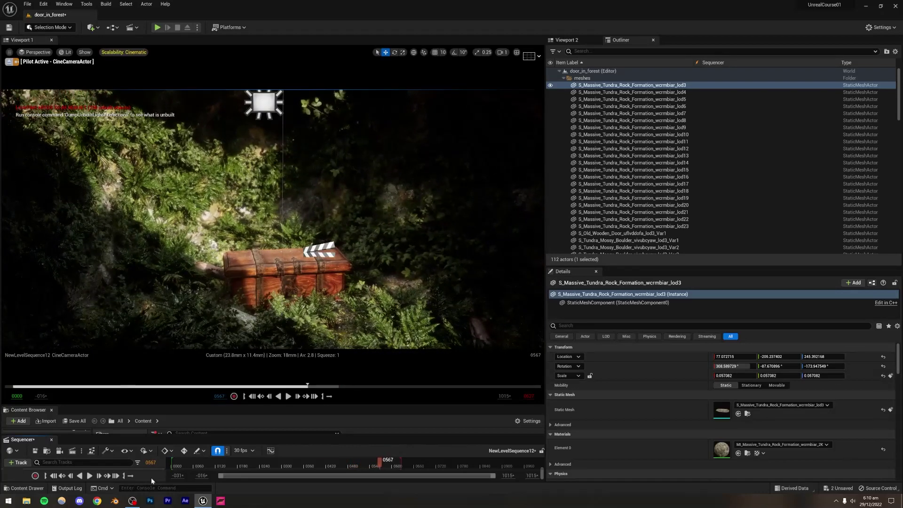
type("fo")
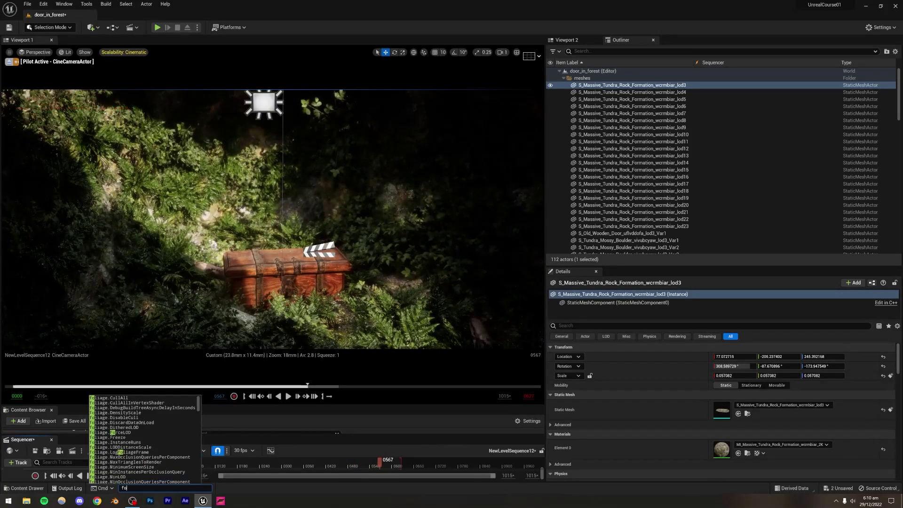
type("liage.f")
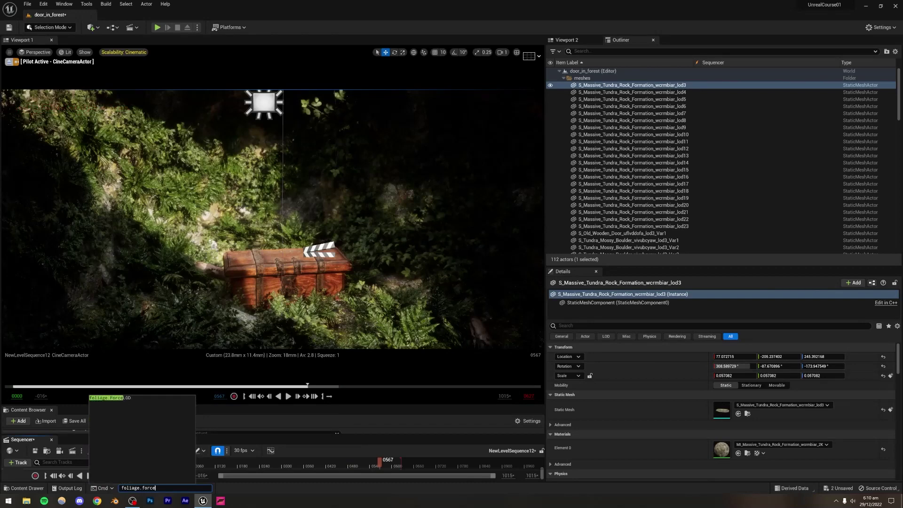
key("Escape")
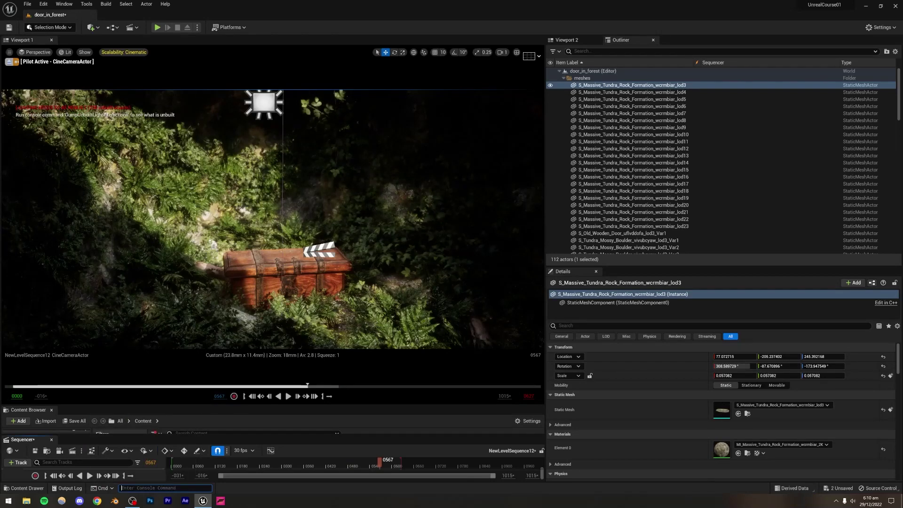
Replay the sequence's camera move to the chest, and return the playhead to frame 14.
left_click_drag(378, 460, 207, 460)
key("space")
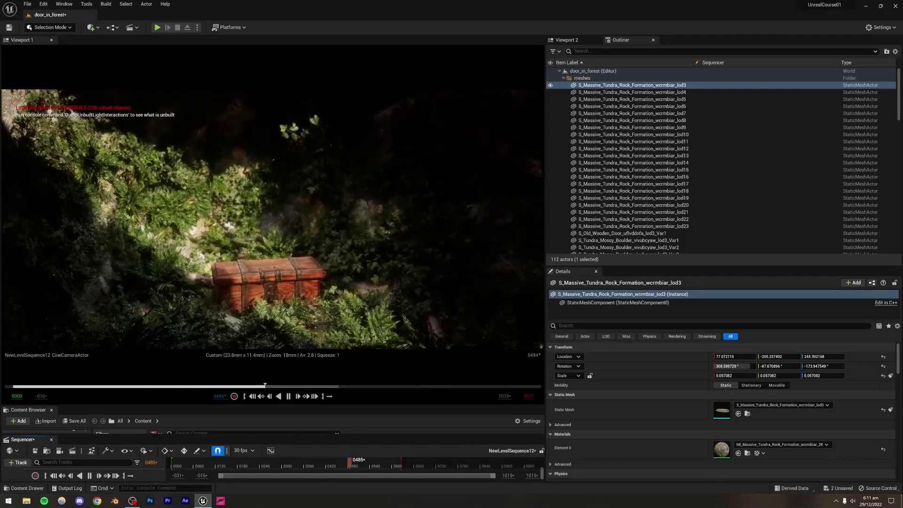
key("space")
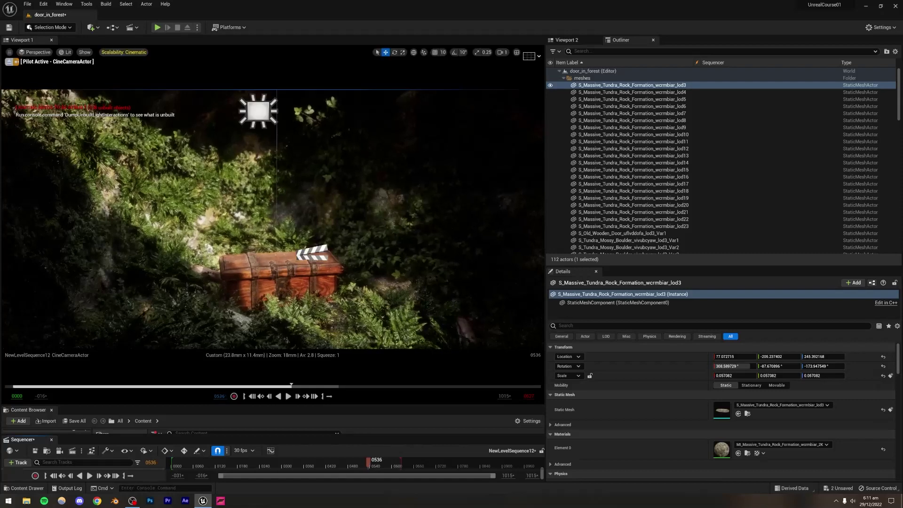
left_click_drag(360, 463, 177, 463)
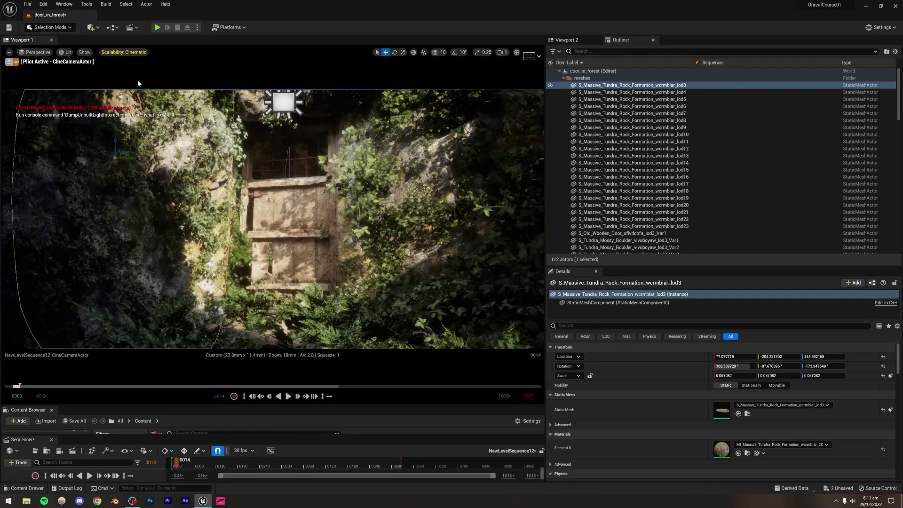
Create a new level from the Empty Level template and enlarge the content browser area.
left_click(27, 3)
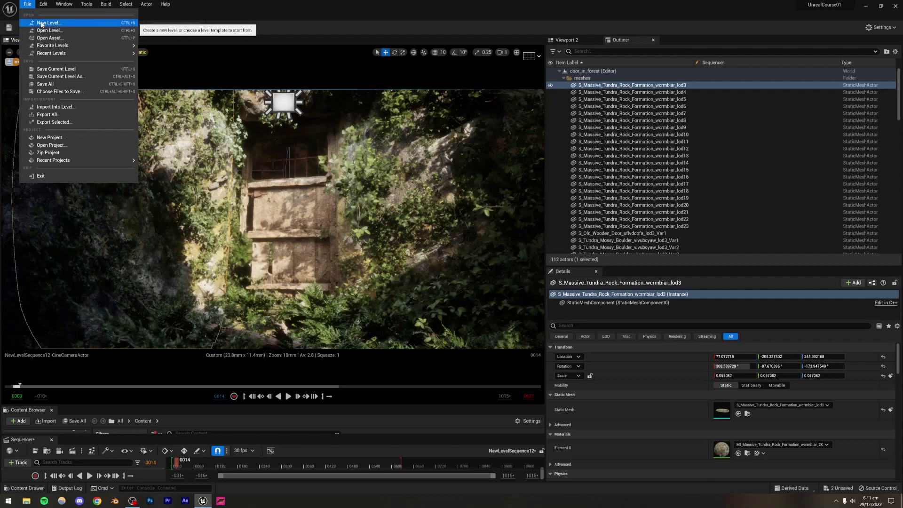
left_click(42, 23)
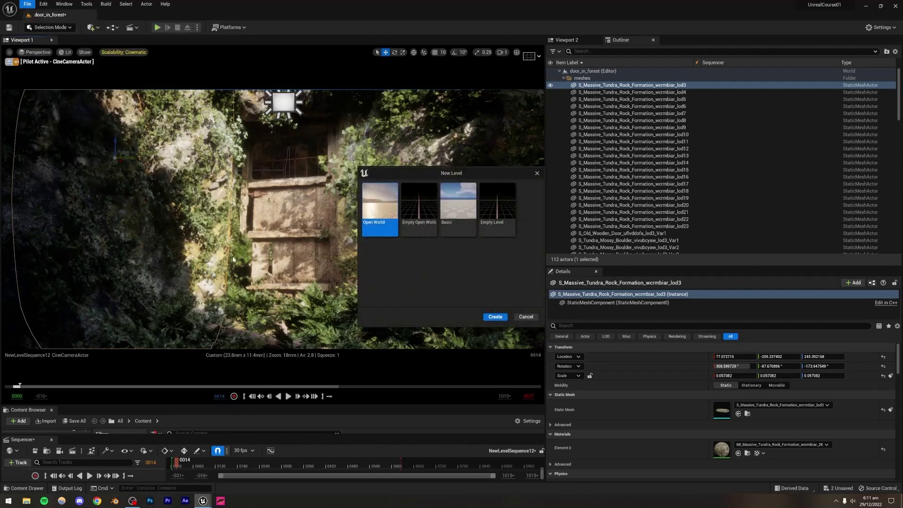
left_click(481, 209)
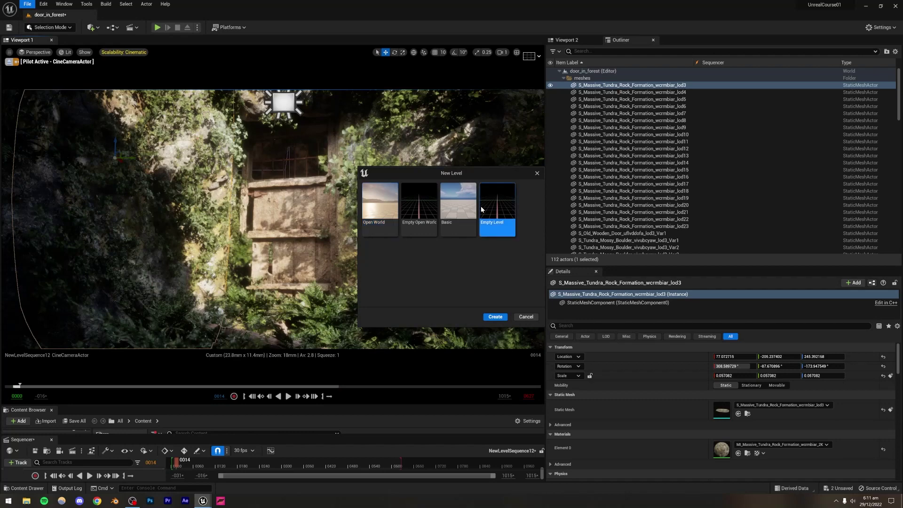
left_click(495, 317)
left_click(470, 332)
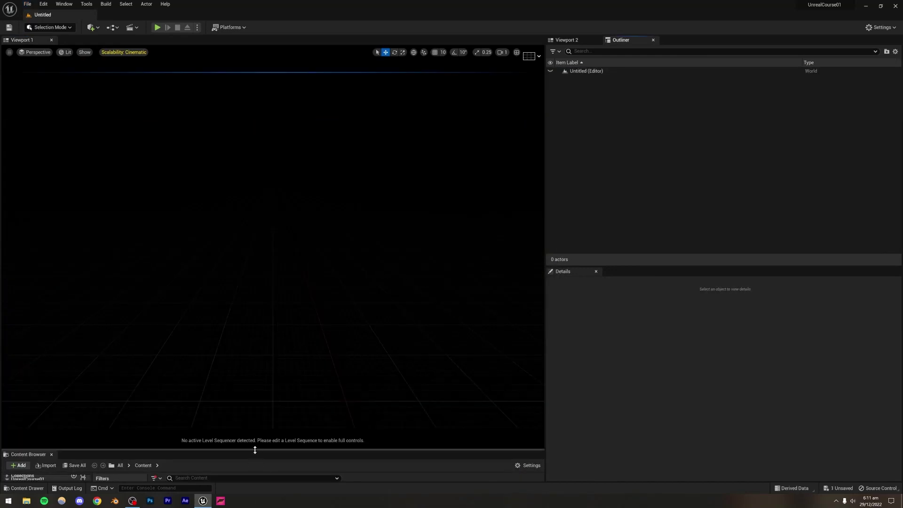
left_click_drag(255, 450, 275, 387)
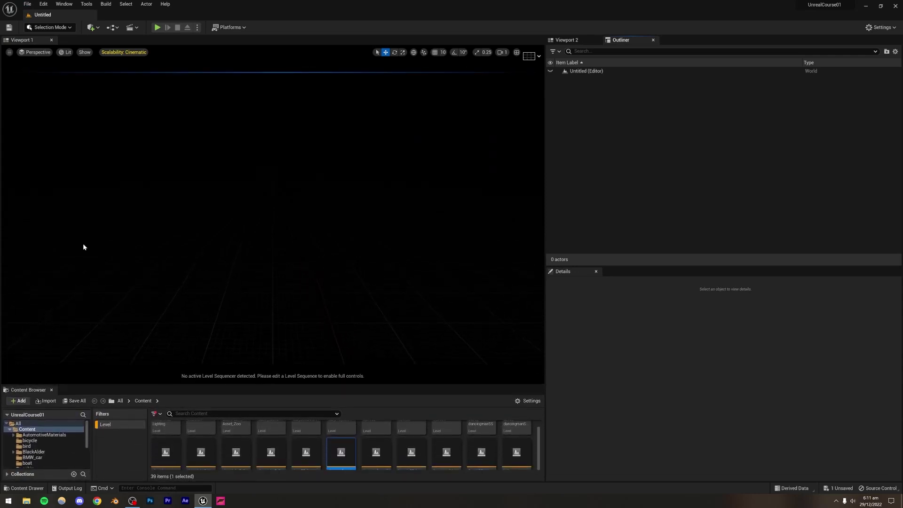
Use the Env. Light Mixer to add a sky light, atmospheric light, sky atmosphere, volumetric cloud and height fog to the level.
left_click(61, 7)
left_click(96, 81)
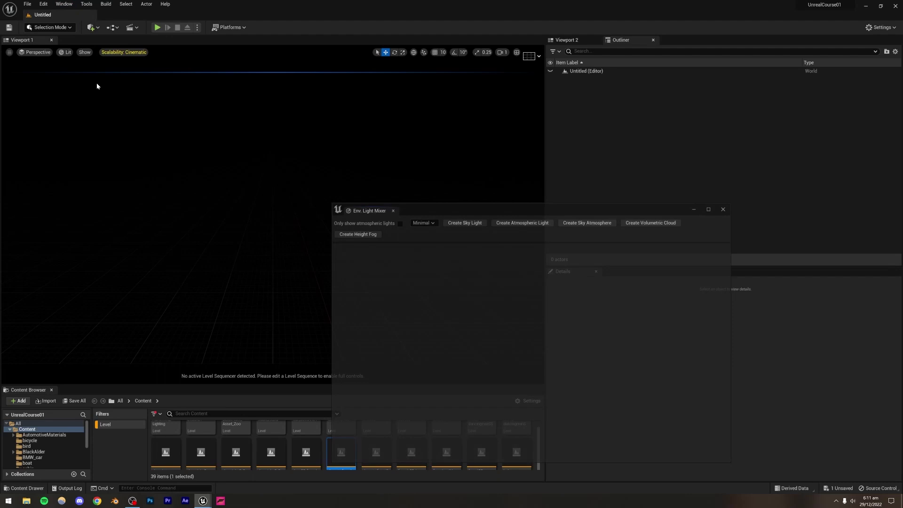
left_click(467, 222)
left_click(468, 221)
left_click(469, 222)
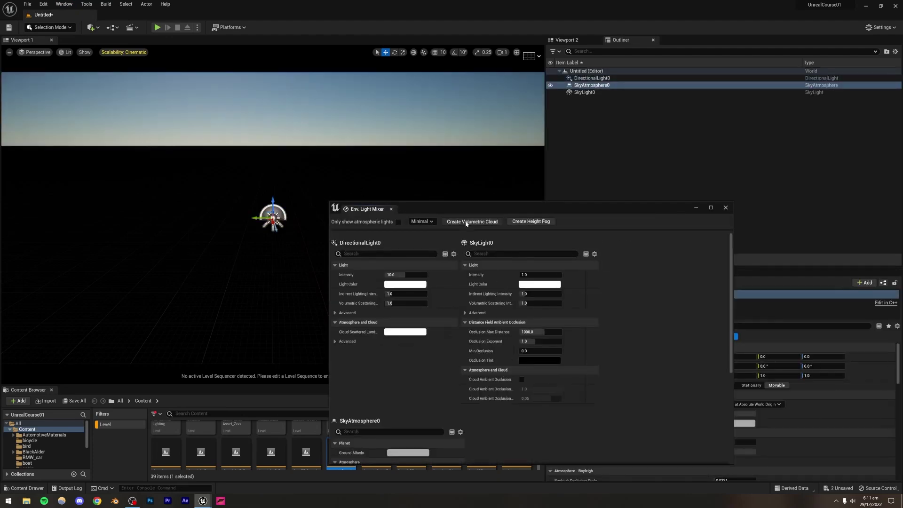
left_click(470, 222)
left_click(473, 222)
left_click(726, 207)
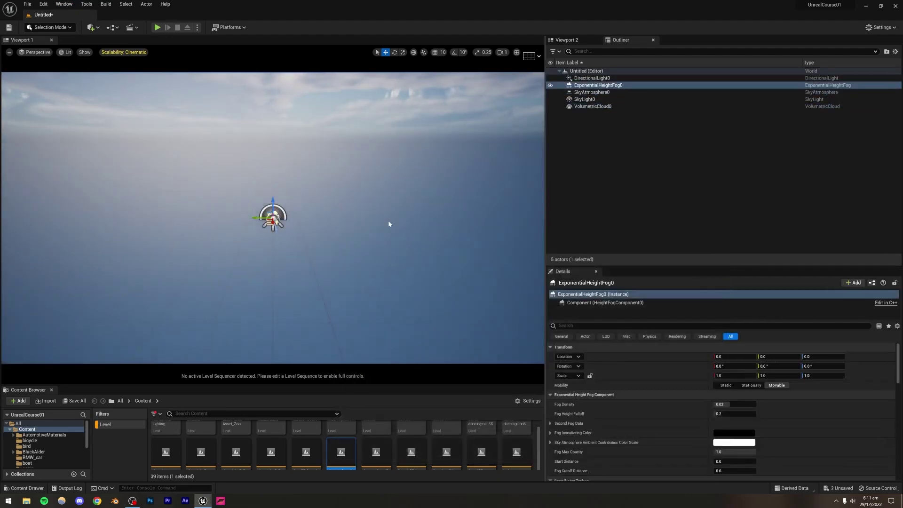
Save the level in the Content folder as door_forestSS.
key("ctrl+s")
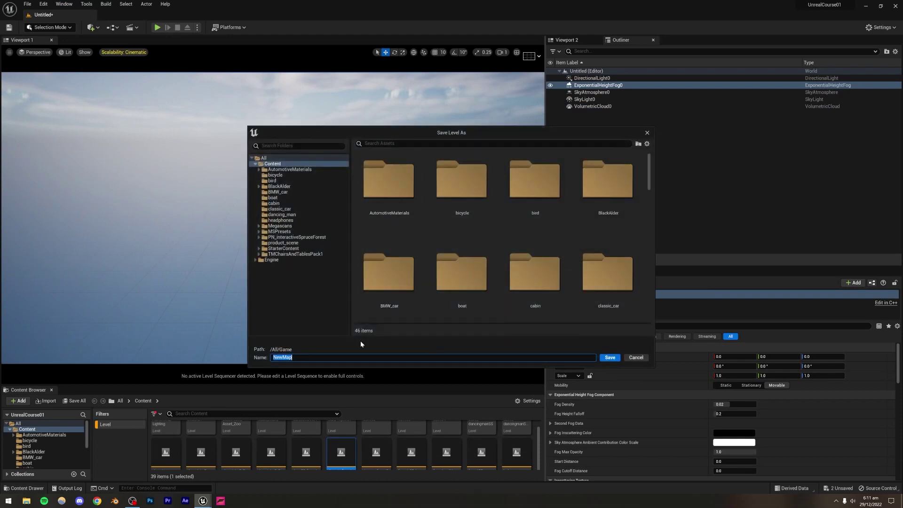
type("door_forestSS")
key("Return")
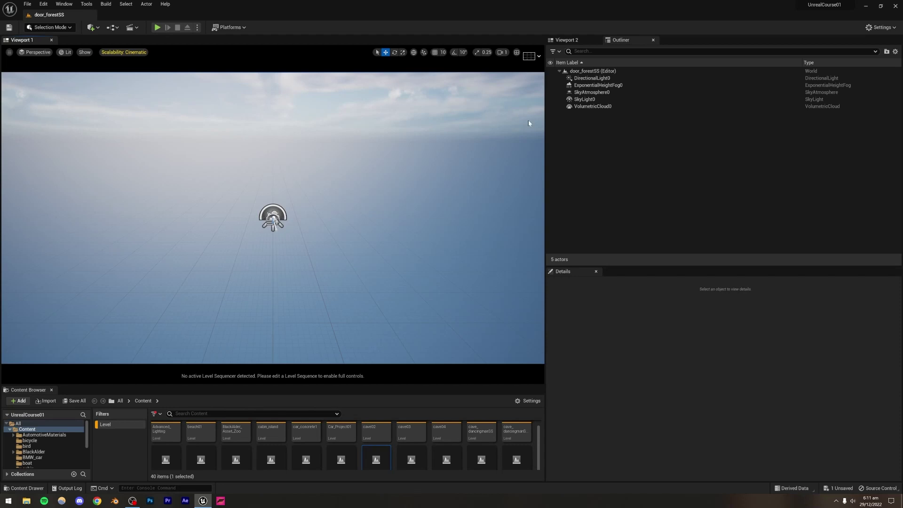
Select the sky light, check its Real Time Capture setting and deselect it.
left_click(584, 100)
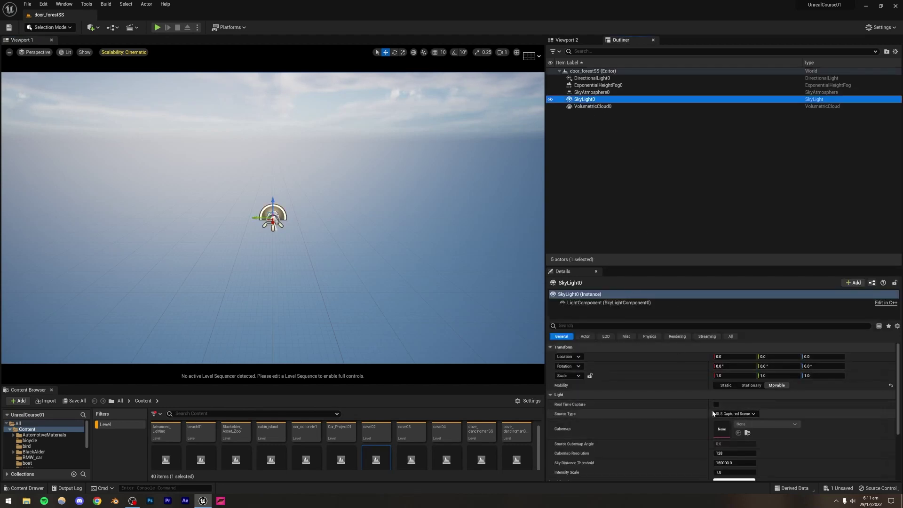
left_click(308, 190)
right_click_drag(311, 187, 305, 178)
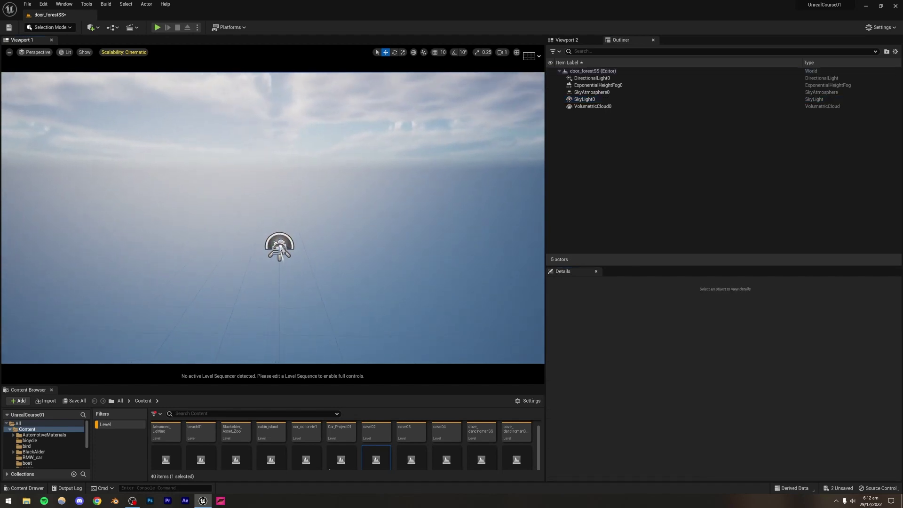
Create a landscape with the preset settings in Landscape mode and return to Selection mode.
left_click(64, 29)
left_click(58, 35)
key("shift+2")
left_click(98, 251)
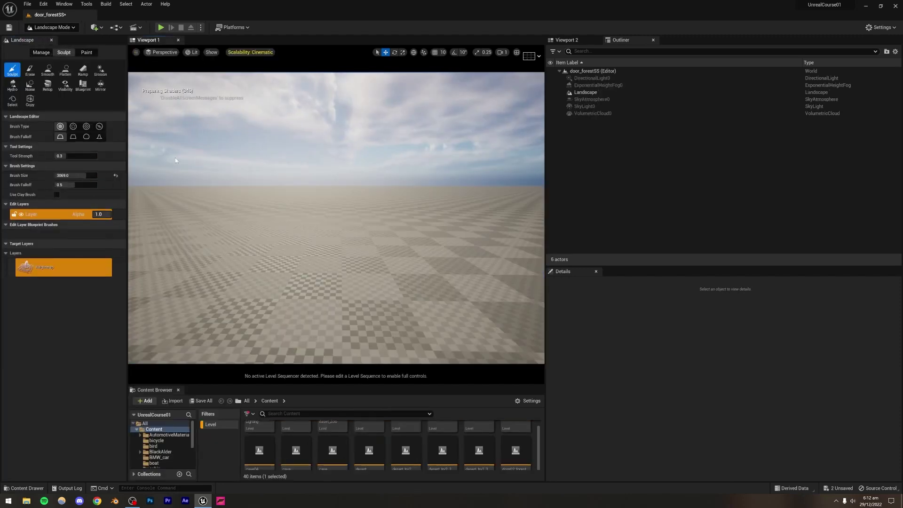
left_click(74, 29)
left_click(59, 36)
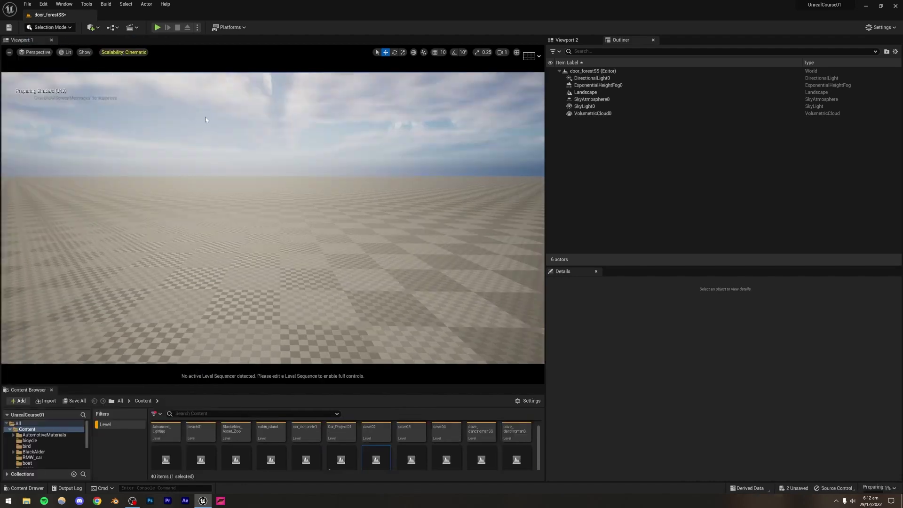
Set the viewport camera speed to 2 for moving around the landscape.
right_click_drag(273, 218, 278, 270)
key("w")
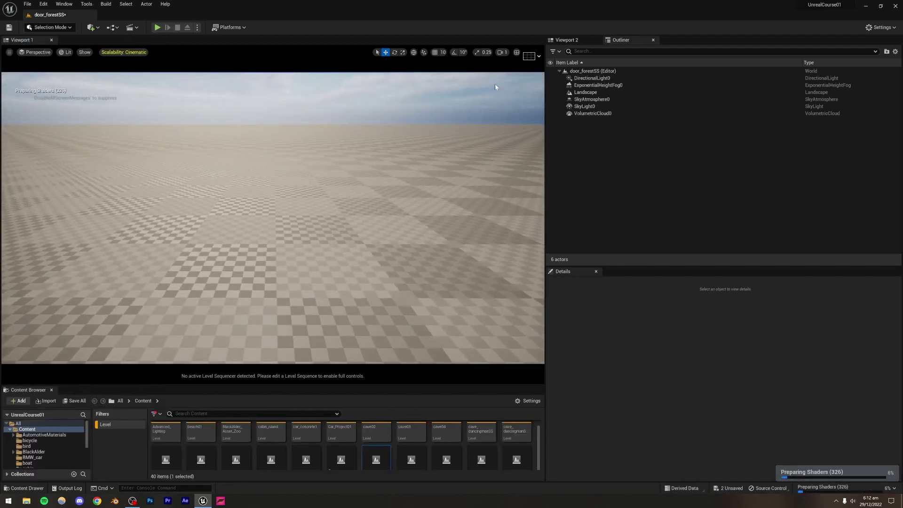
left_click(504, 53)
left_click(522, 67)
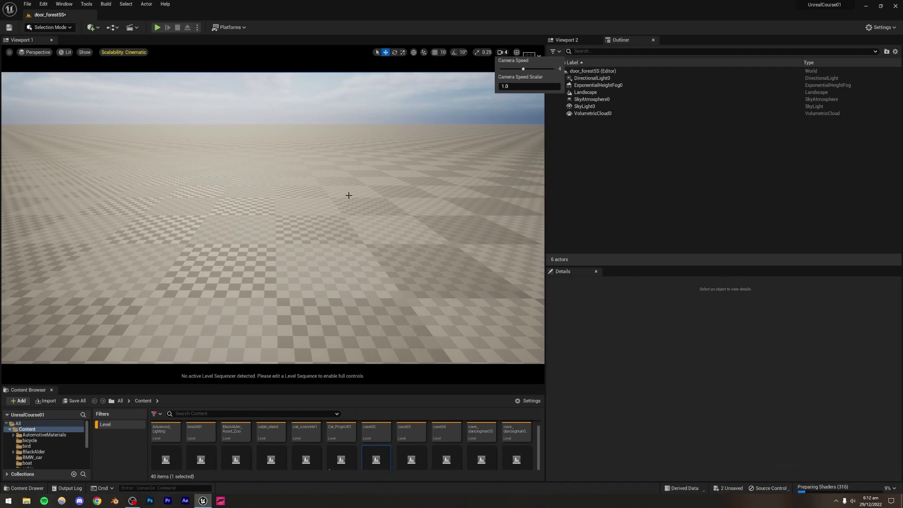
key("w")
mouse_move(348, 196)
right_mouse_down()
mouse_move(349, 145)
mouse_move(347, 206)
right_mouse_up()
key("s")
left_click(502, 52)
key("w")
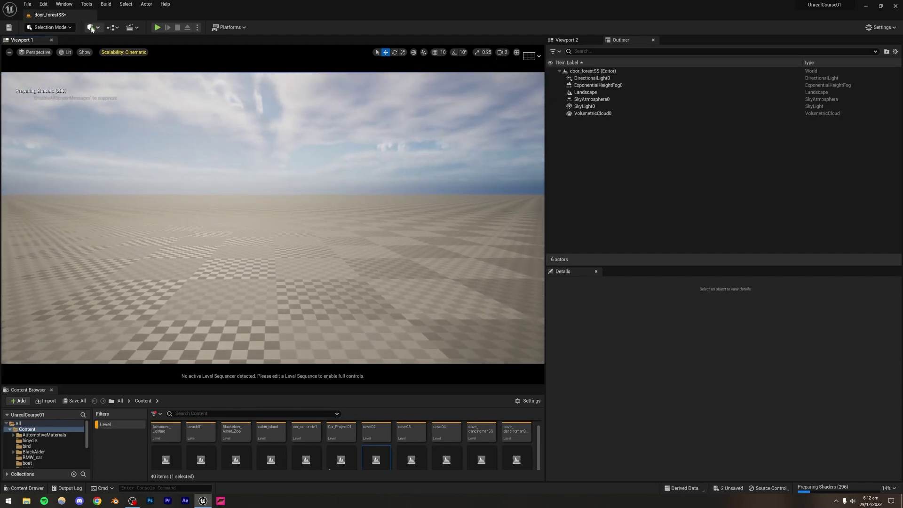
Add a cube shape to the level and frame it in the view.
left_click(92, 29)
mouse_move(125, 104)
left_click(182, 103)
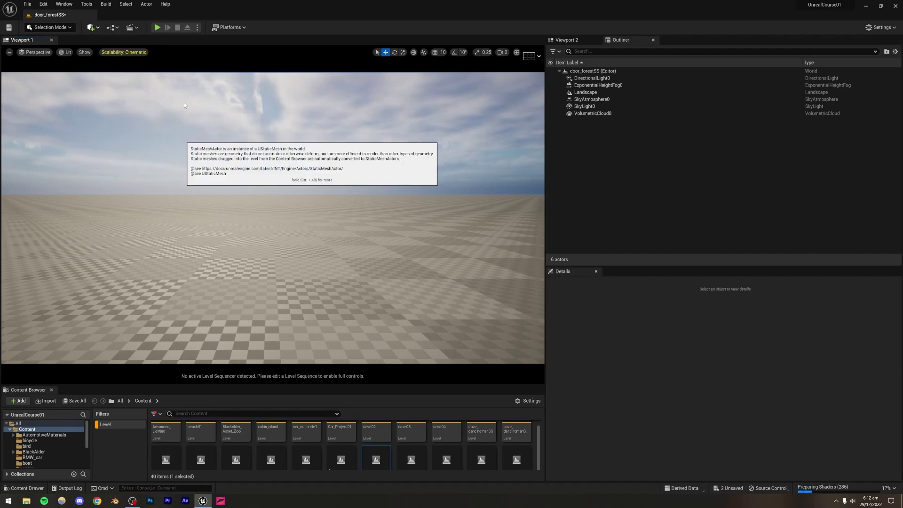
key("f")
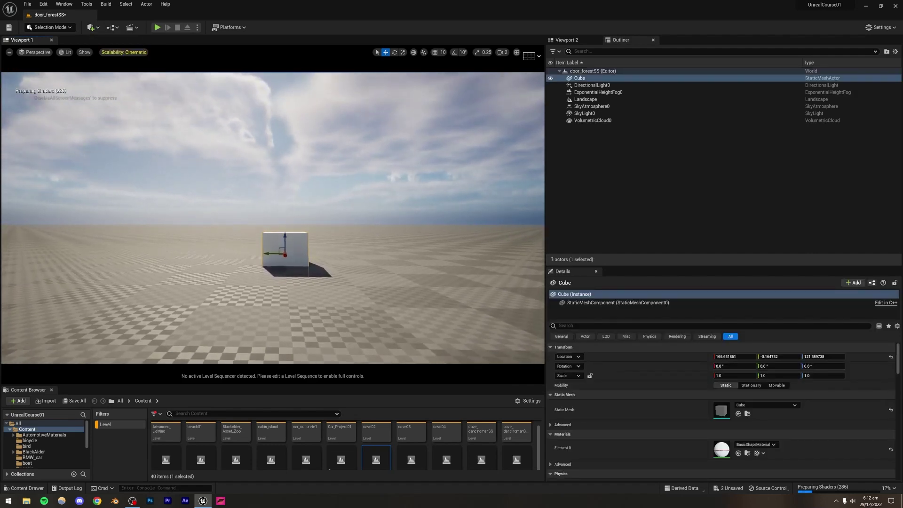
Scale the cube along Y to about 0.23 to make a thin slab.
key("w")
mouse_move(273, 218)
right_mouse_down()
mouse_move(292, 235)
mouse_move(381, 234)
mouse_move(276, 233)
right_mouse_up()
key("w")
key("a")
key("s")
key("d")
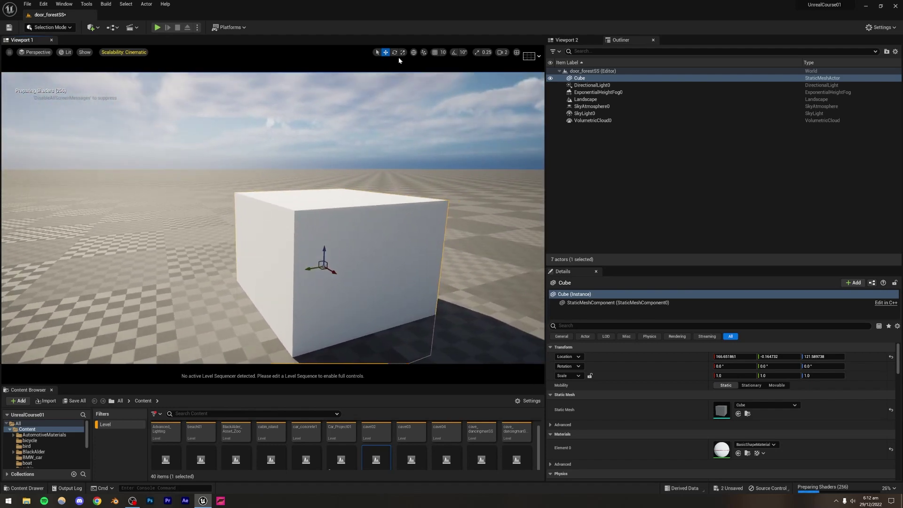
left_click_drag(306, 271, 332, 270)
Raise the slab to a Z location of about 166.5.
key("a")
right_click_drag(300, 259, 381, 247)
key("w")
key("q")
right_click_drag(361, 129, 361, 129)
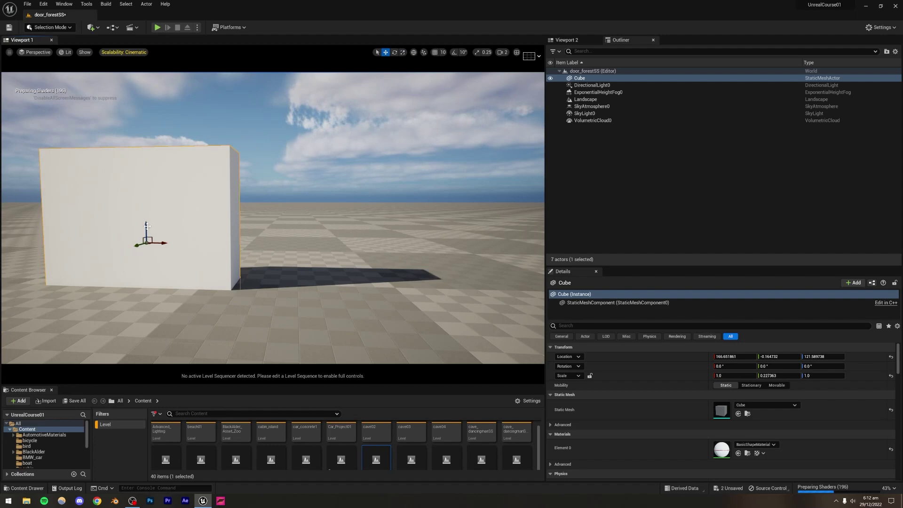
left_click_drag(147, 227, 145, 142)
right_click_drag(145, 142, 145, 142)
Stretch the slab vertically to a Z scale of about 1.76.
left_click(402, 52)
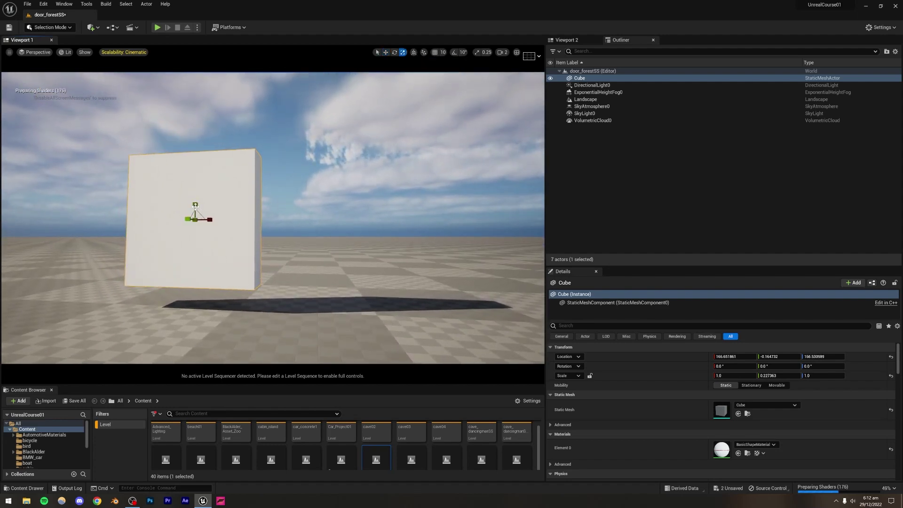
left_click_drag(195, 206, 195, 167)
right_click_drag(195, 206, 196, 206)
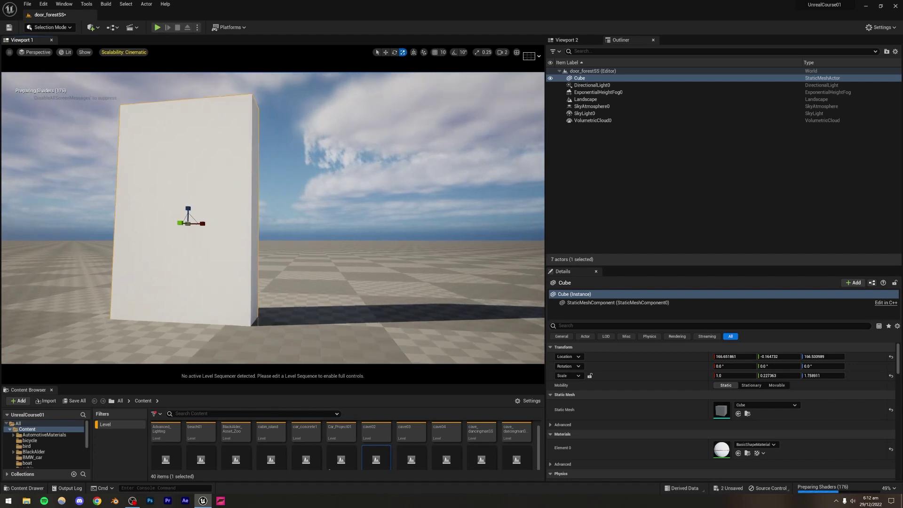
Duplicate the slab three times along X to form two longer wall sections with a doorway gap between them.
right_click_drag(374, 91, 374, 92)
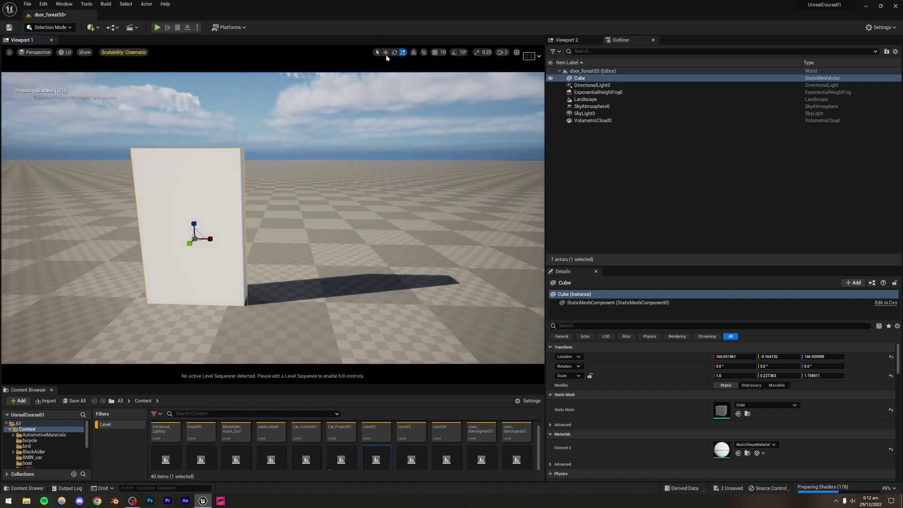
left_click_drag(210, 240, 417, 241, "alt")
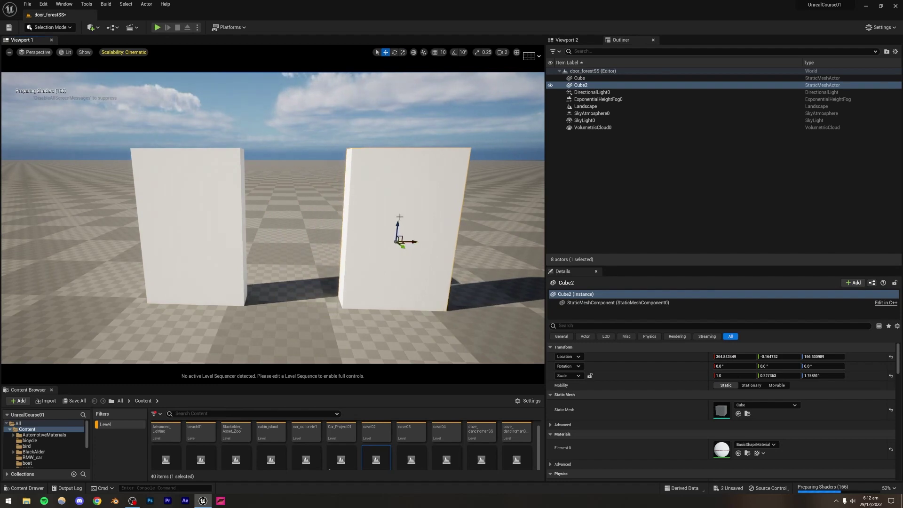
right_click_drag(368, 217, 368, 218)
right_click_drag(309, 196, 309, 196)
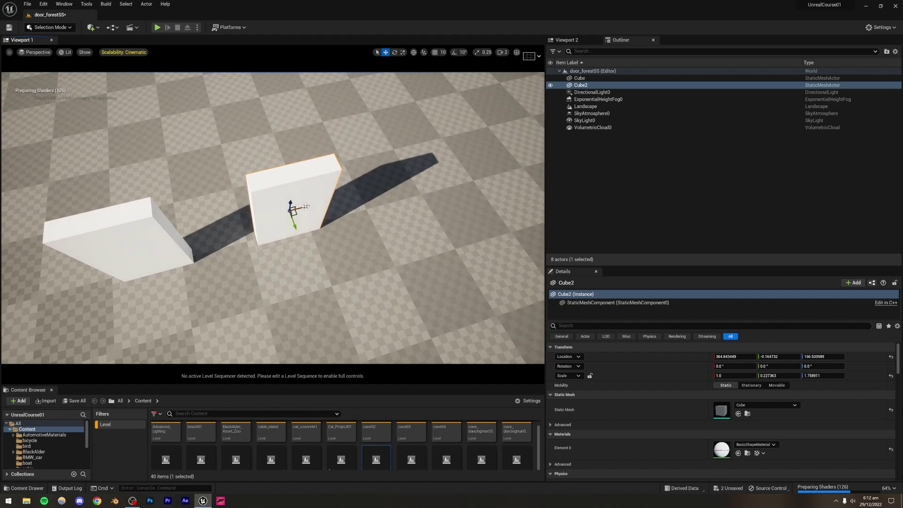
left_click_drag(305, 206, 75, 218, "alt")
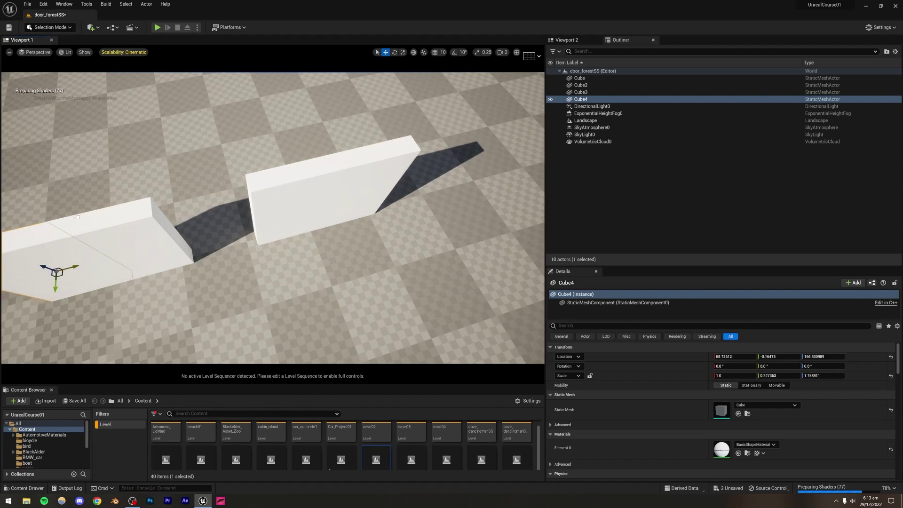
Duplicate the two slabs on one side of the doorway upward to a Z location of about 340.9, forming a second row.
right_click_drag(78, 217, 77, 217)
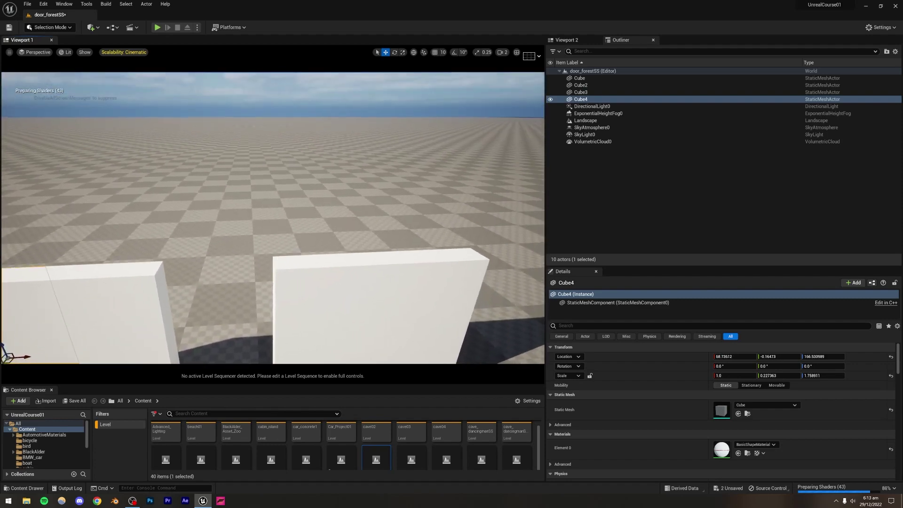
right_click_drag(143, 219, 143, 220)
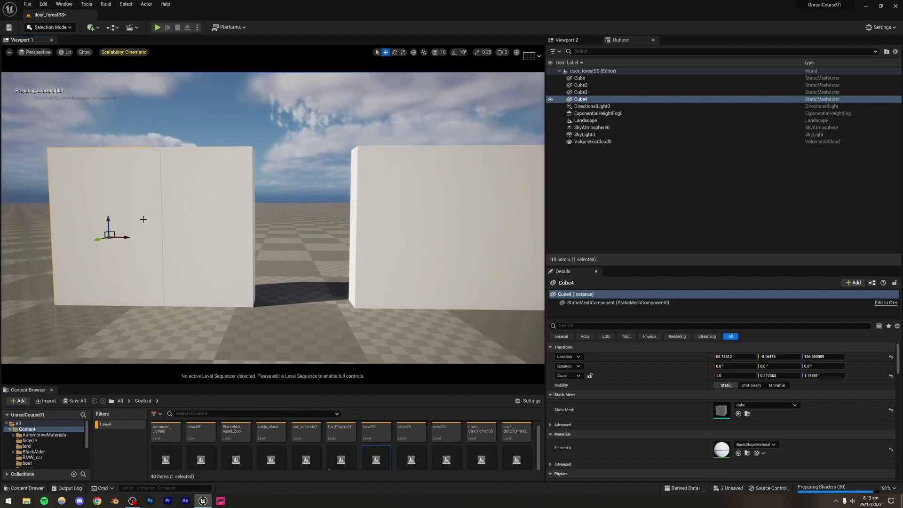
left_click(173, 213, "ctrl")
left_click_drag(204, 220, 215, 107, "alt")
right_click_drag(238, 212, 236, 218)
left_click_drag(138, 242, 145, 188)
Delete the upper slab nearest the doorway and stretch the remaining upper slab along X to a scale of about 5.04.
left_click(242, 171)
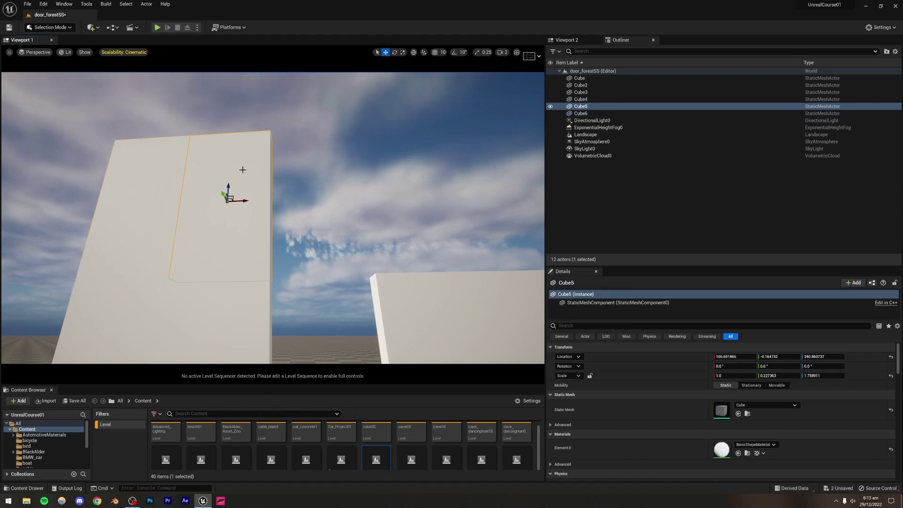
key("Delete")
left_click(403, 52)
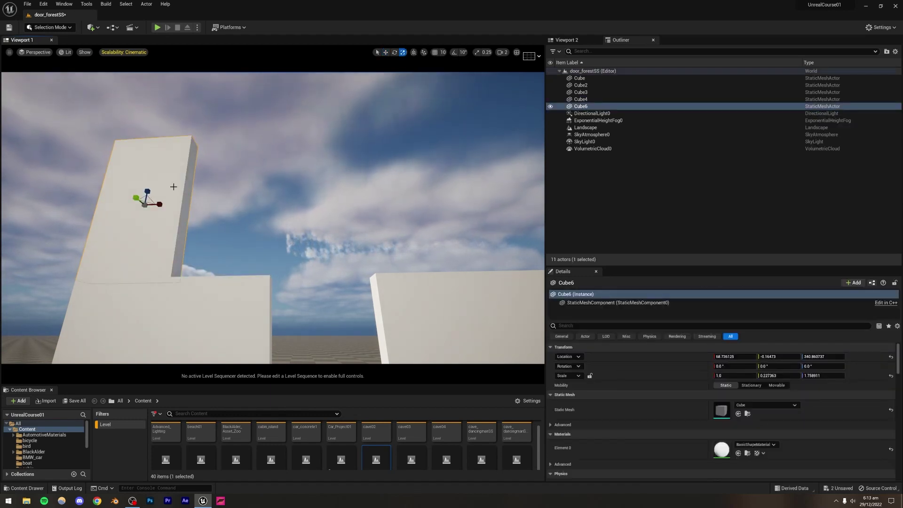
left_click_drag(159, 205, 179, 109)
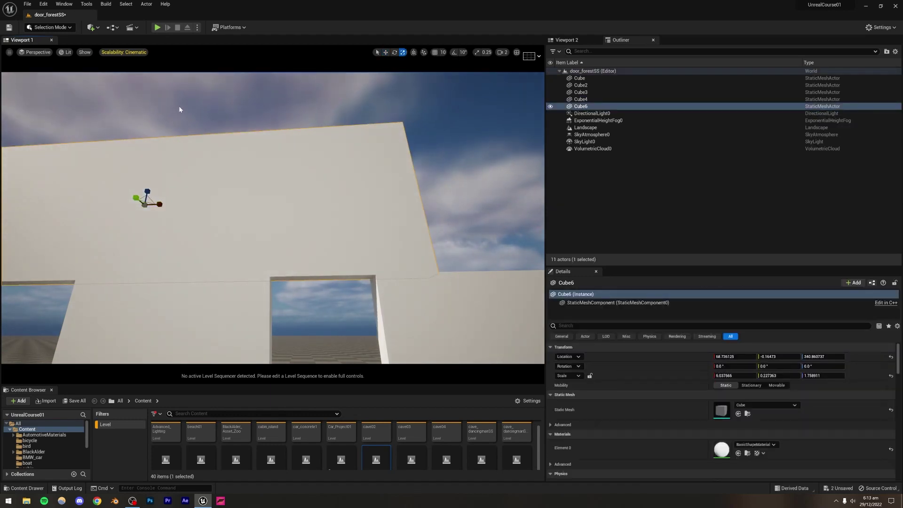
Slide the long upper slab along X so it spans the doorway and rests on both wall sections.
left_click(385, 52)
left_click_drag(155, 203, 345, 195)
right_click_drag(345, 195, 331, 240)
key("s")
key("w")
key("s")
key("s")
Duplicate the outermost lower slab, rotate the copy to about -51.6° around Z, and join it to the wall's end as an angled side.
left_click(255, 259)
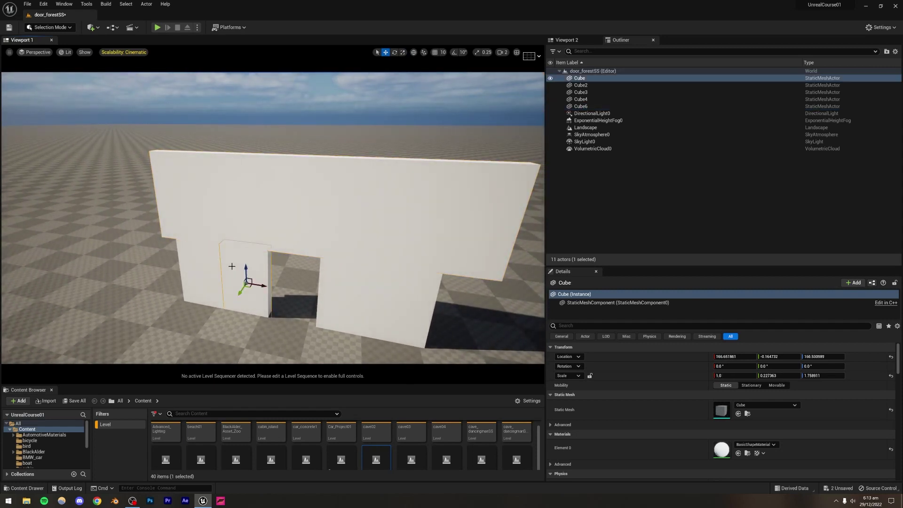
right_click_drag(254, 260, 295, 253)
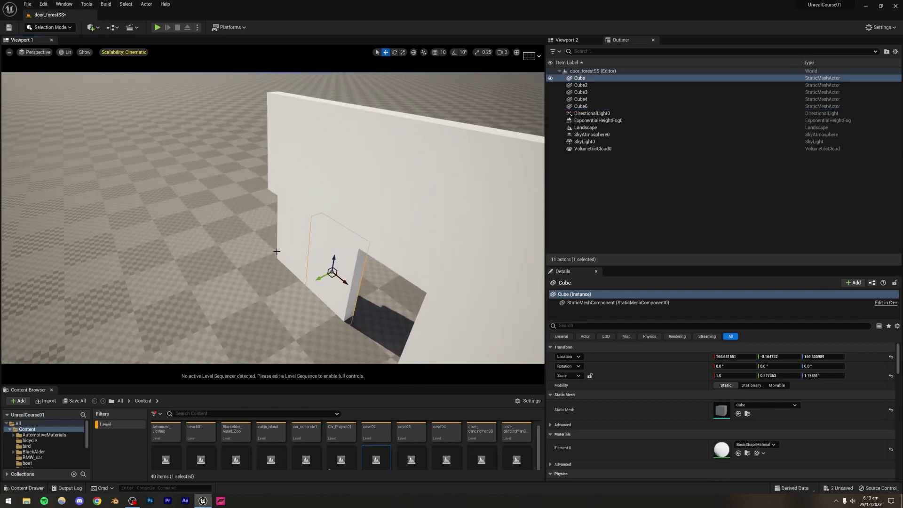
left_click(295, 253)
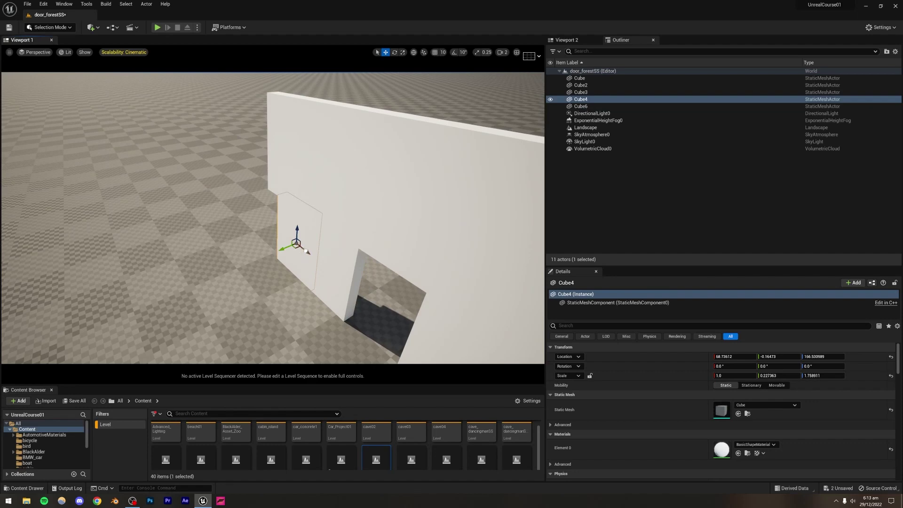
mouse_move(306, 252)
left_mouse_down("alt")
mouse_move(295, 243)
mouse_move(305, 244)
left_mouse_up("alt")
left_click(394, 52)
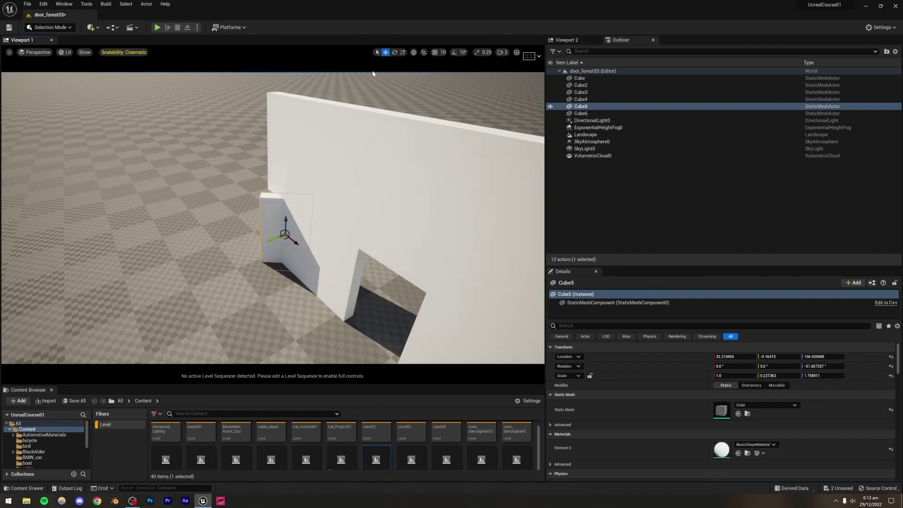
left_click_drag(288, 239, 255, 230)
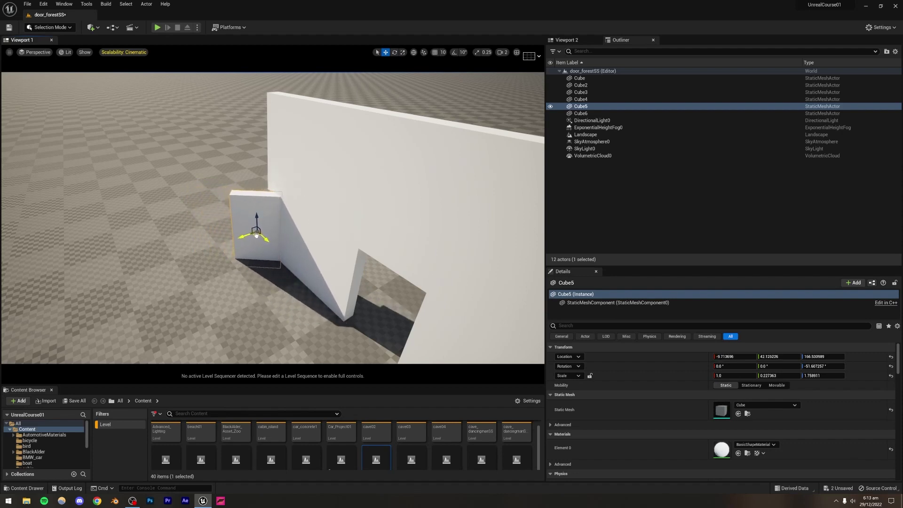
Stack a copy of the angled slab on top of it, and duplicate the stacked pair outward.
left_click_drag(256, 214, 263, 133, "alt")
right_click_drag(287, 232, 324, 238)
left_click(151, 266, "shift")
left_click_drag(182, 263, 239, 261, "alt")
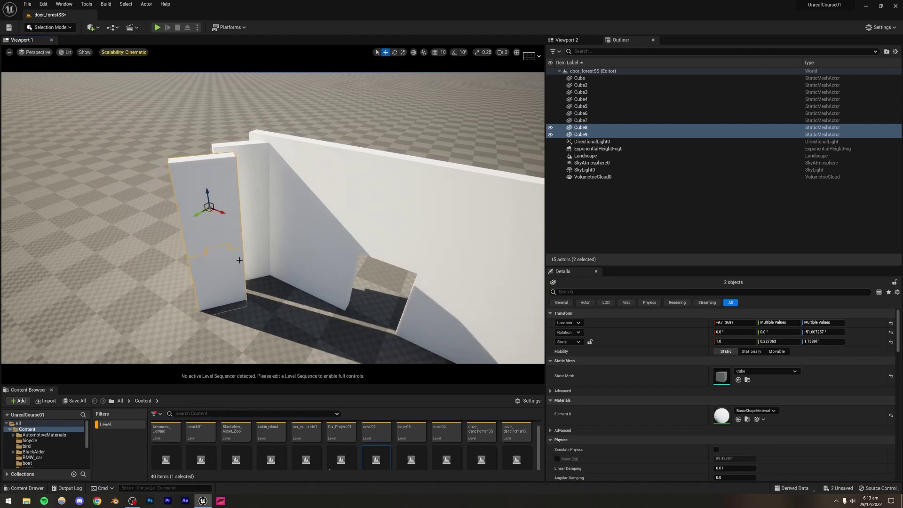
Rotate the duplicated pair to about -68° around Z and align it with the end of the angled side wall.
left_click_drag(223, 215, 177, 204)
left_click(394, 52)
left_click(386, 53)
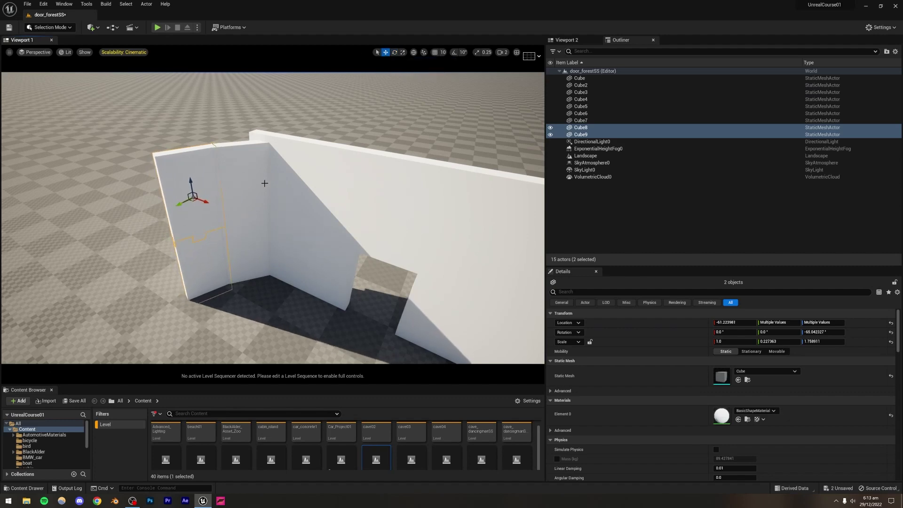
Select all four slabs of the angled side wall and duplicate them to the opposite end of the main wall.
right_click_drag(282, 197, 334, 191)
left_click(148, 249, "shift")
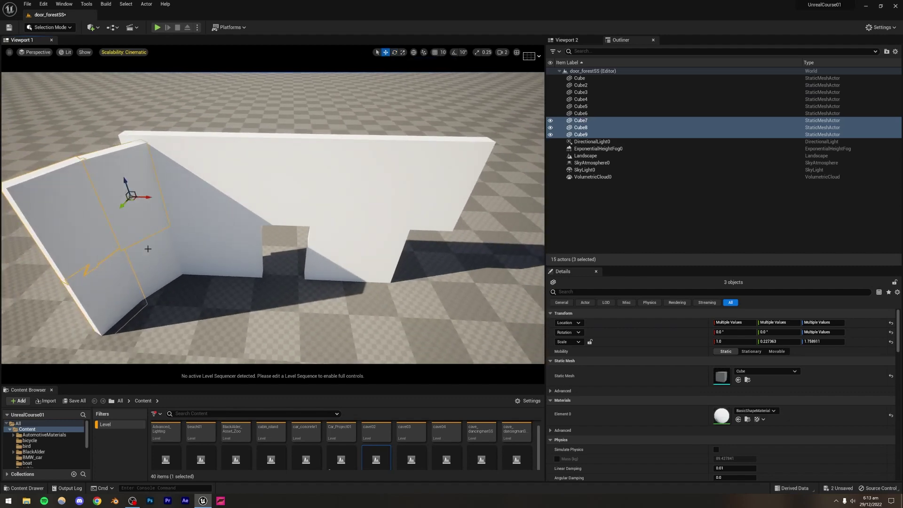
left_click(145, 236, "ctrl")
left_click_drag(171, 262, 398, 234, "alt")
right_click_drag(364, 194, 393, 207)
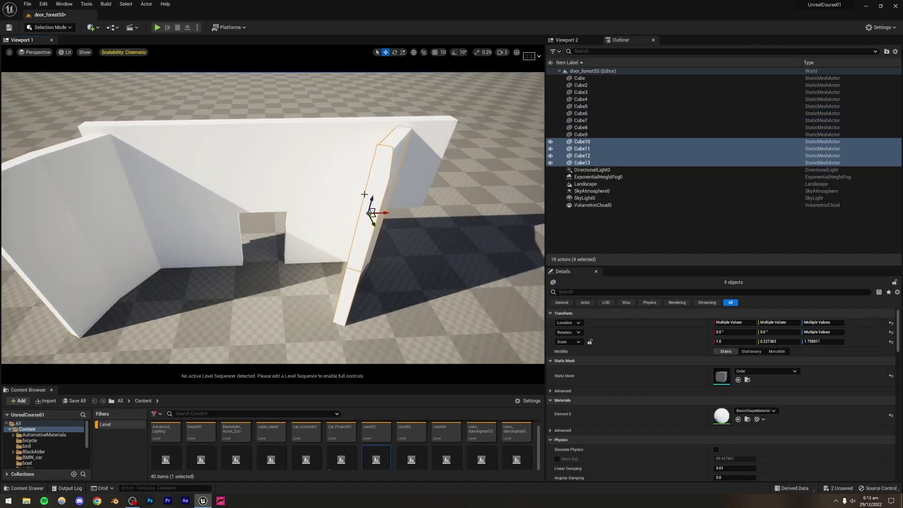
Rotate the four copied slabs around Z to mirror the opposite side wall and move them against the main wall.
left_click(397, 53)
left_click_drag(382, 225, 408, 149)
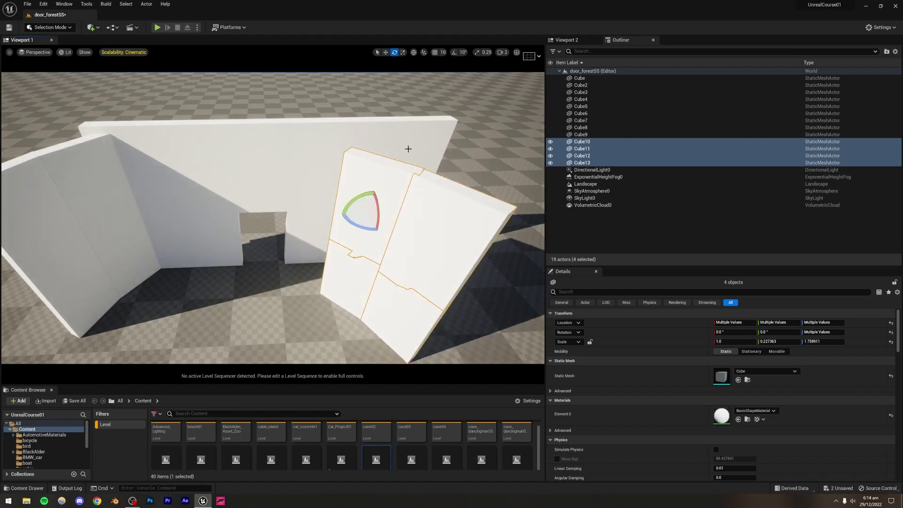
left_click(385, 53)
left_click_drag(385, 210, 424, 191)
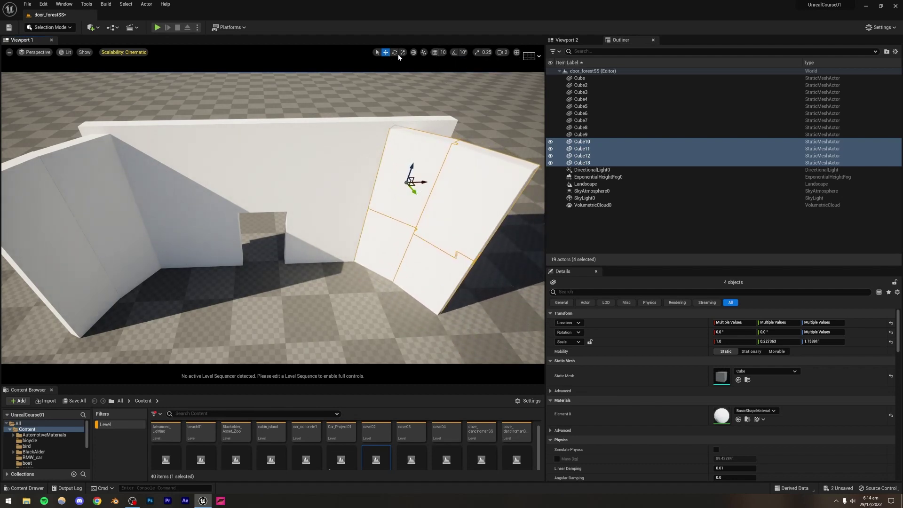
left_click(435, 52)
mouse_move(414, 192)
left_mouse_down()
mouse_move(450, 220)
mouse_move(409, 199)
left_mouse_up()
key("ctrl+z")
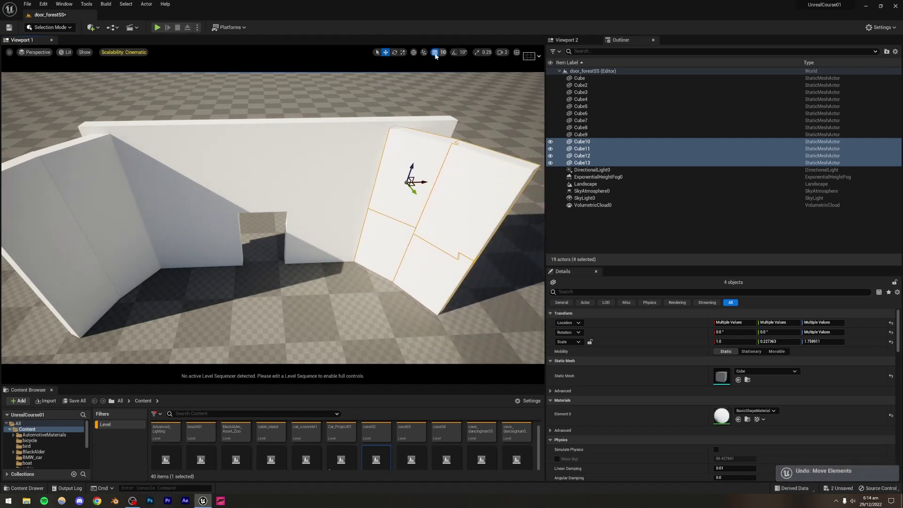
Shift the copied side wall slightly outward along X, and deselect it by selecting the landscape.
mouse_move(420, 183)
left_mouse_down()
mouse_move(440, 182)
mouse_move(425, 182)
mouse_move(433, 182)
mouse_move(428, 190)
left_mouse_up()
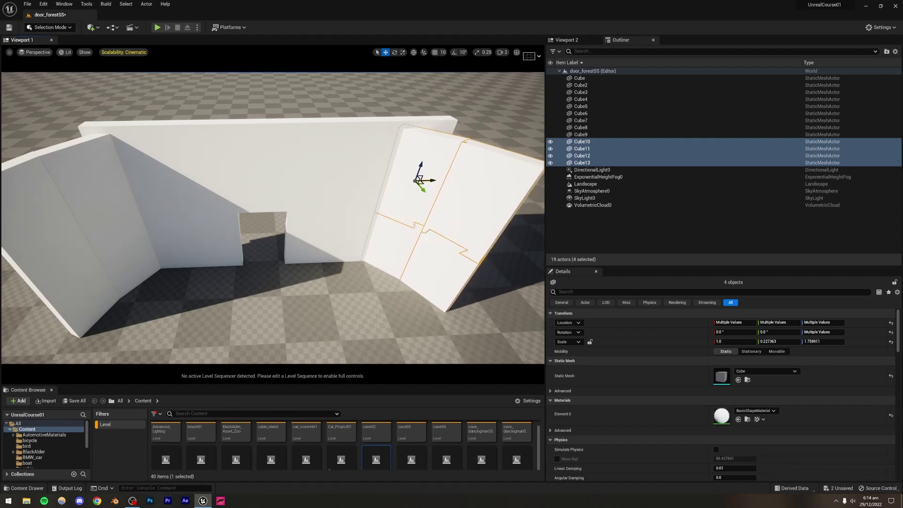
left_click(424, 316)
Inspect the blocked-out walls and doorway from the front at ground level and from higher up.
right_click_drag(424, 316, 394, 200)
key("w")
key("q")
key("s")
key("w")
key("s")
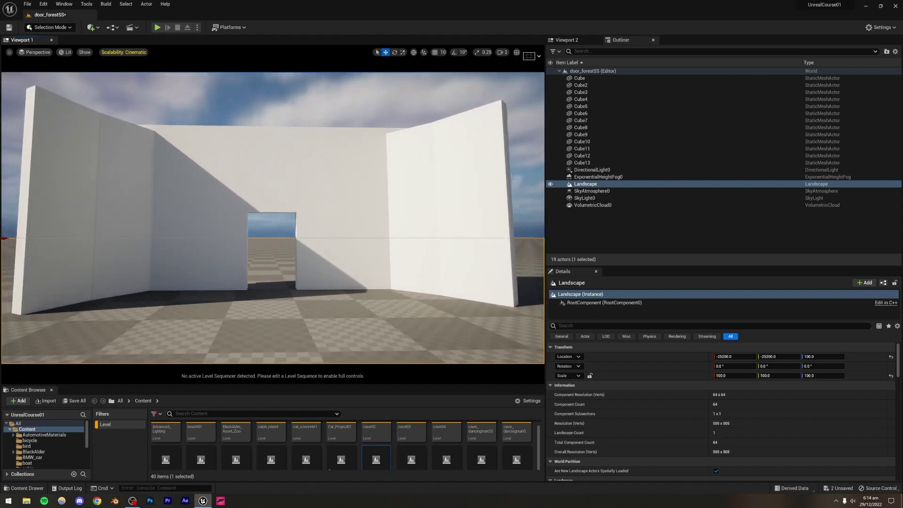
key("w")
mouse_move(330, 301)
right_mouse_down()
mouse_move(329, 348)
mouse_move(329, 301)
right_mouse_up()
key("e")
key("s")
key("q")
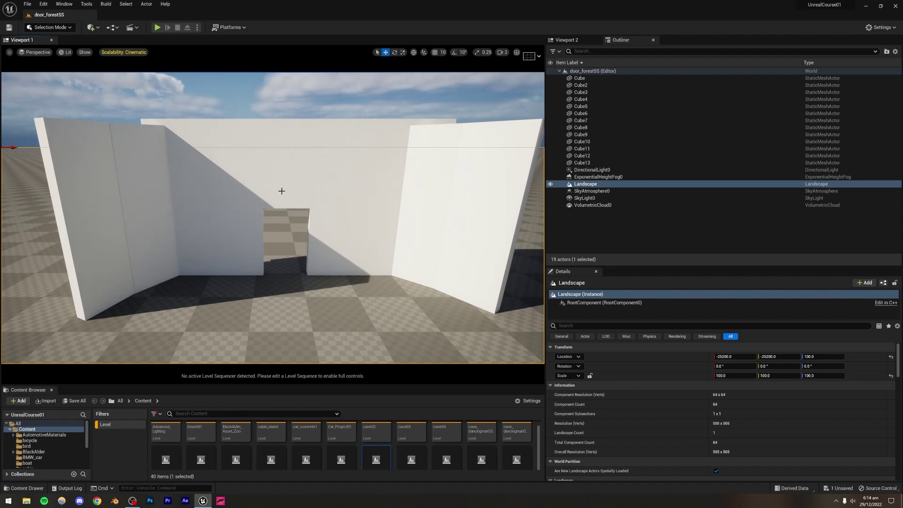
right_click_drag(281, 191, 283, 191)
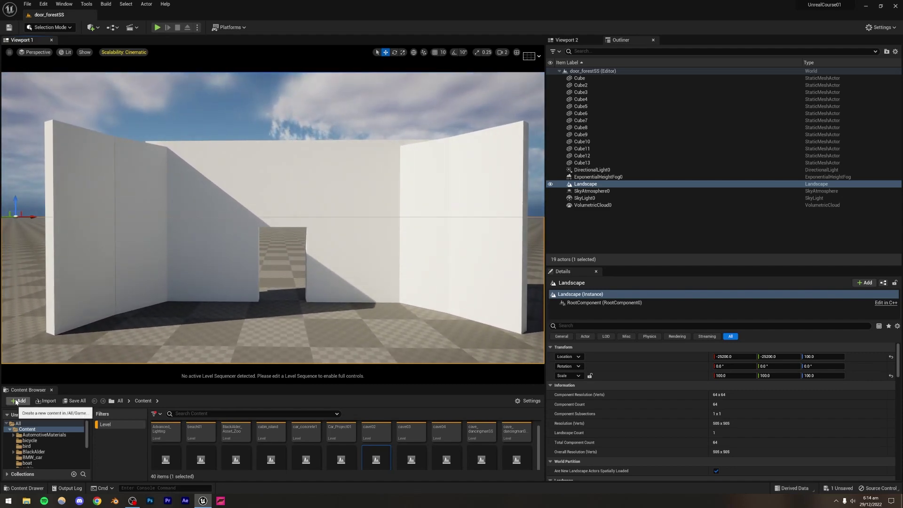
Open Quixel Bridge and show the Natural group of its Environment collections.
left_click(16, 401)
left_click(35, 155)
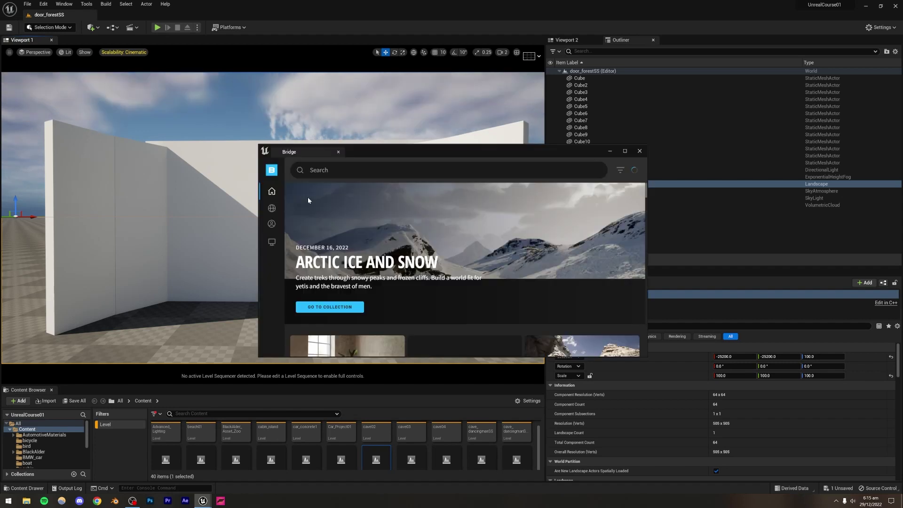
left_click(271, 208)
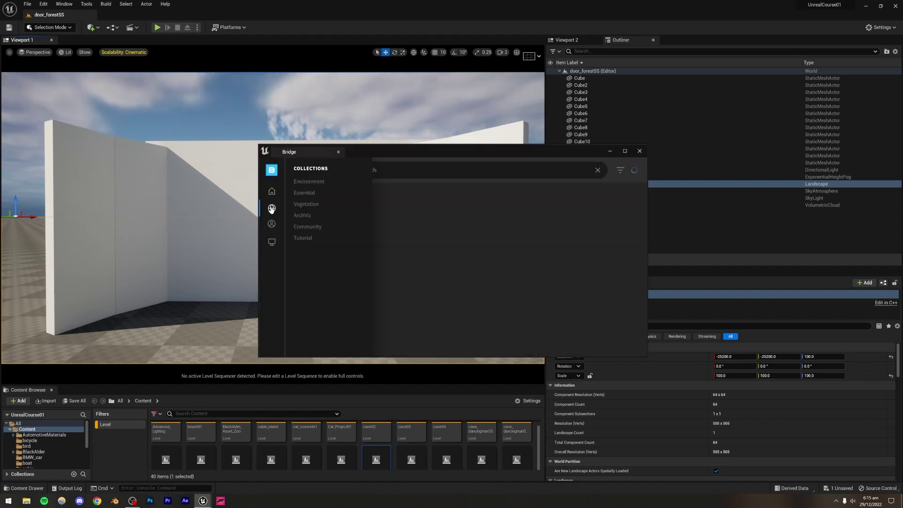
left_click(299, 183)
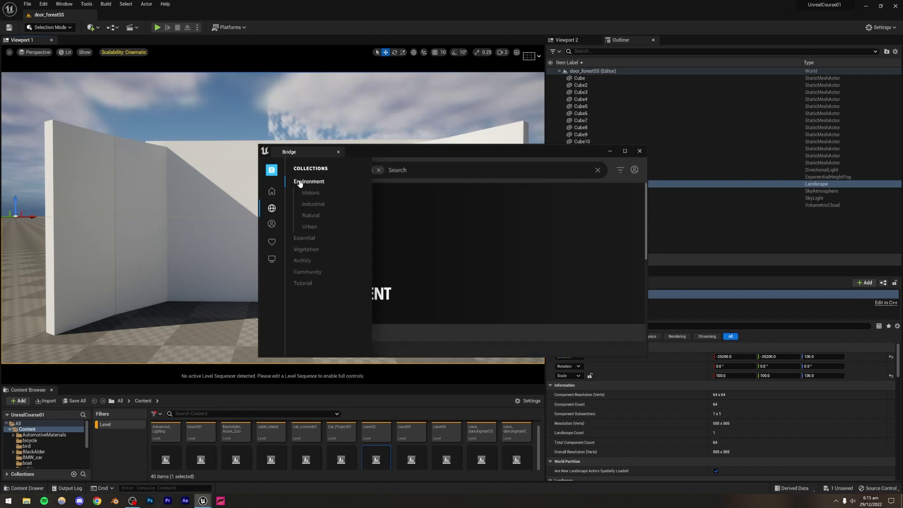
left_click(308, 215)
Look through the Natural collections, open Sandstone, and examine its rock assets.
scroll(438, 264, "down", 5)
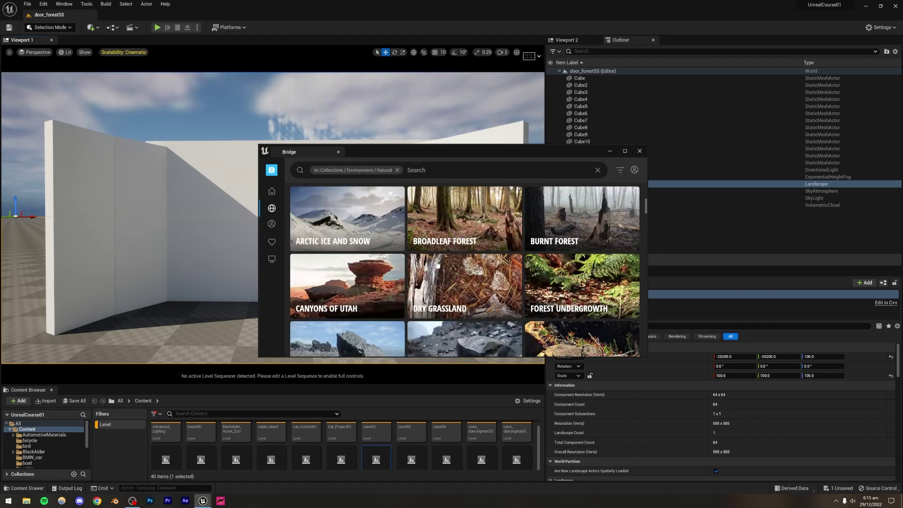
scroll(437, 265, "down", 2)
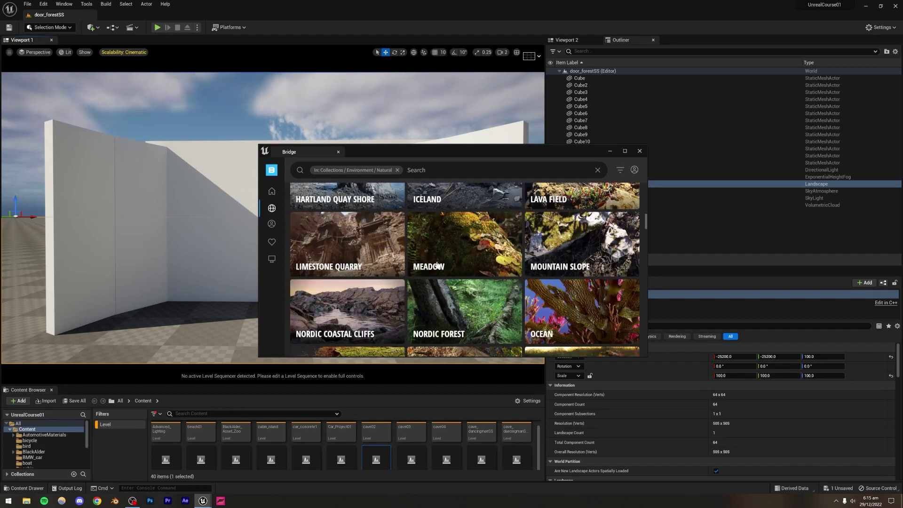
scroll(438, 264, "down", 3)
scroll(437, 265, "down", 3)
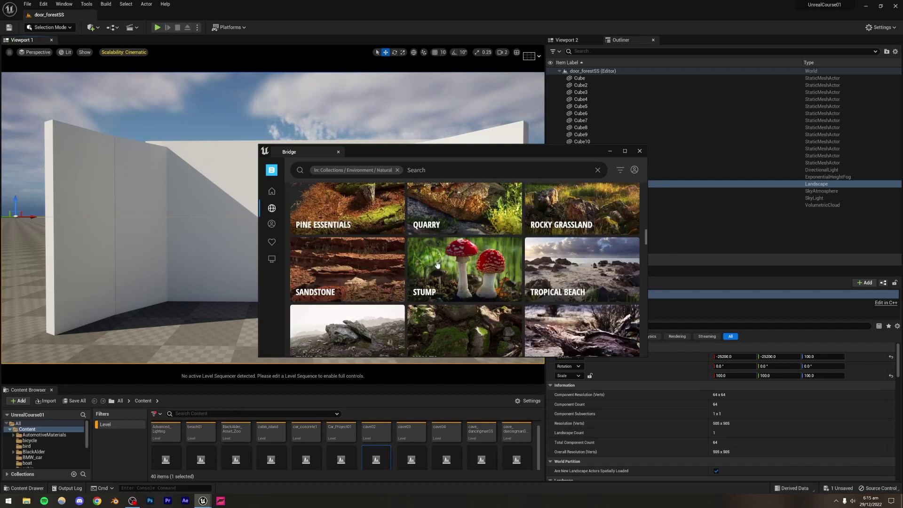
scroll(438, 264, "up", 2)
left_click(385, 265)
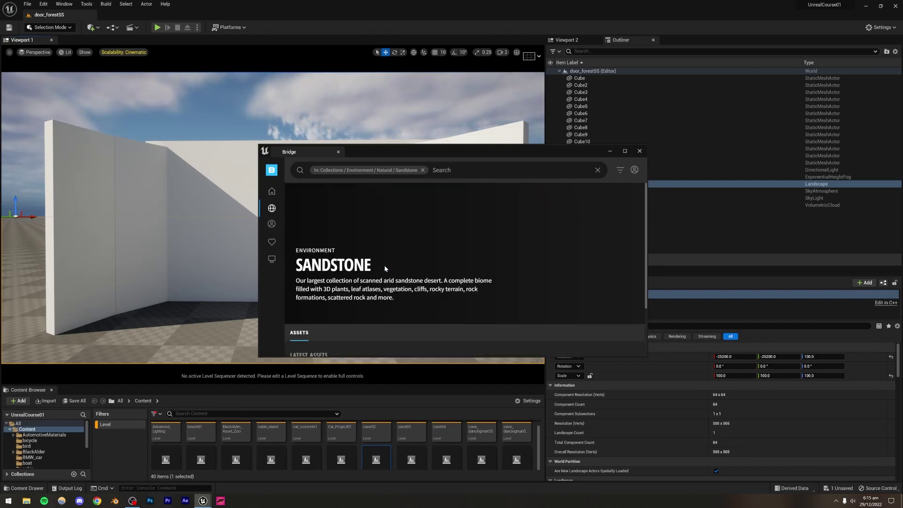
scroll(396, 290, "down", 3)
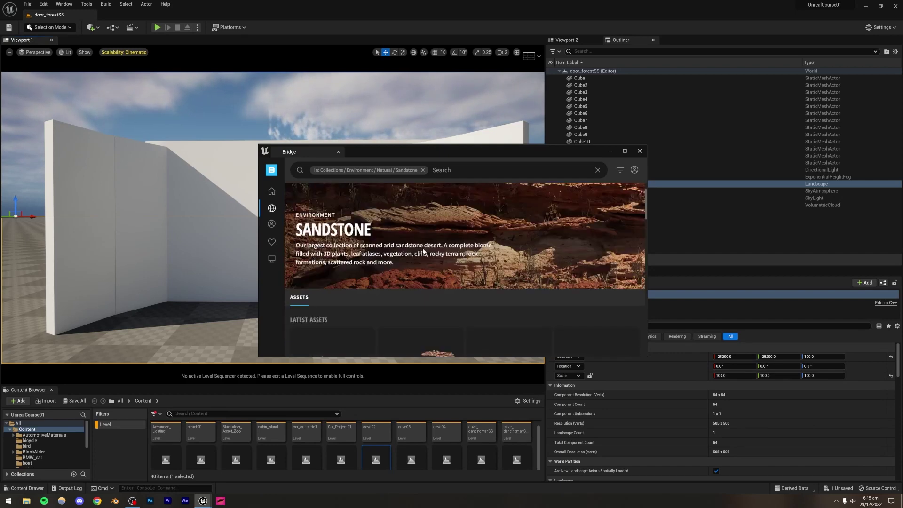
scroll(473, 304, "down", 2)
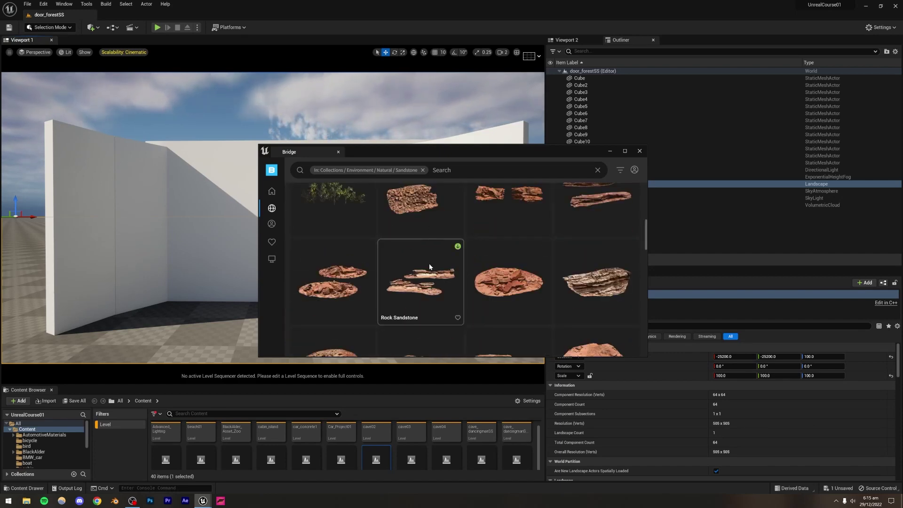
scroll(428, 263, "down", 3)
scroll(440, 260, "down", 1)
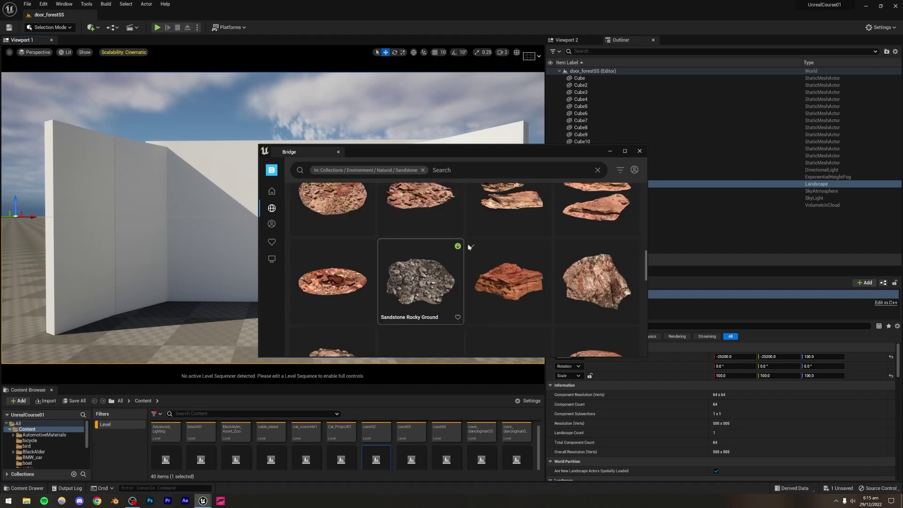
Look through the Natural collections again, open Tropical Beach, and examine its rock assets.
mouse_move(279, 209)
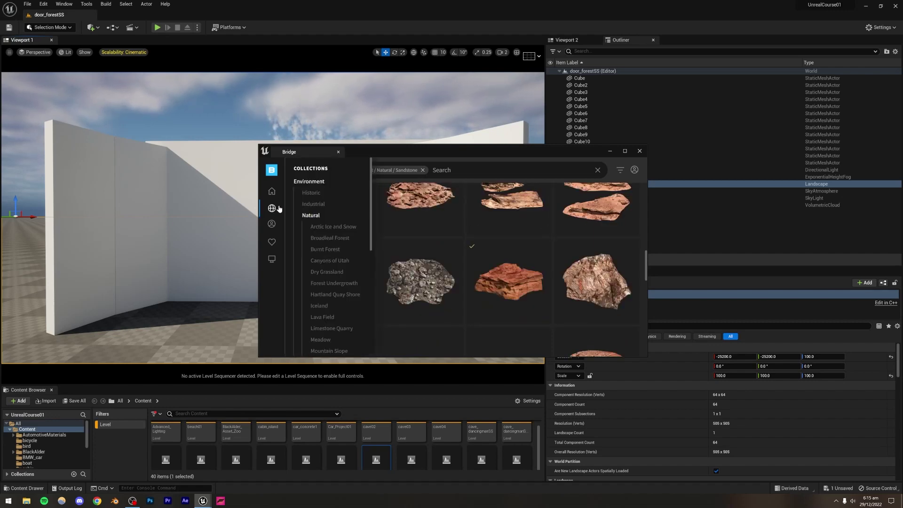
left_click(317, 217)
scroll(458, 273, "down", 1)
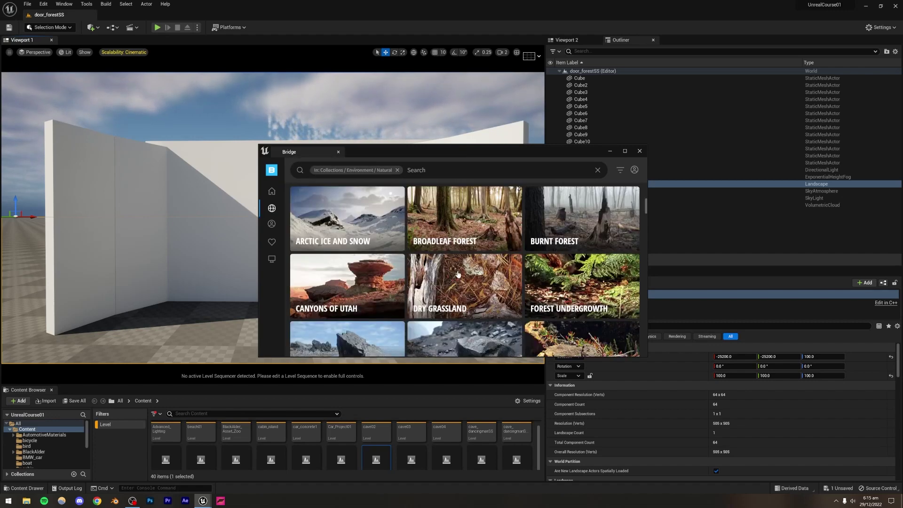
scroll(458, 274, "down", 1)
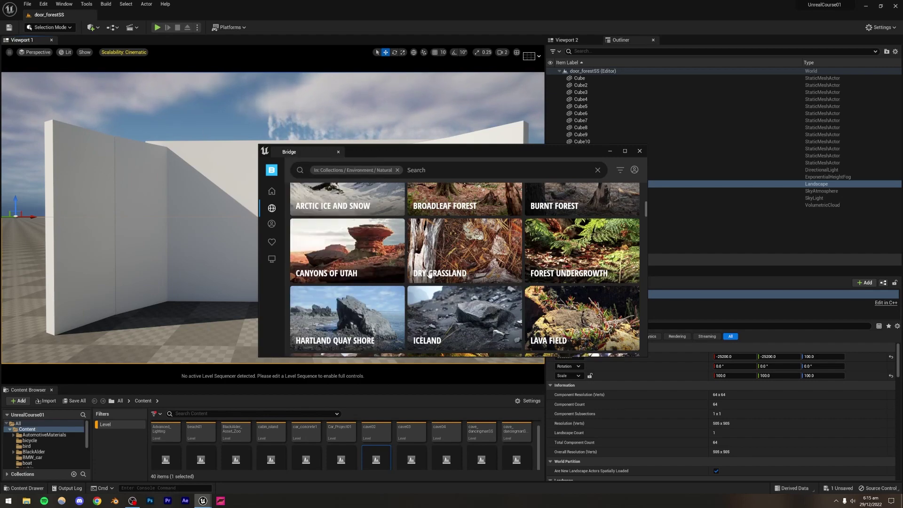
scroll(451, 276, "down", 6)
scroll(451, 276, "down", 9)
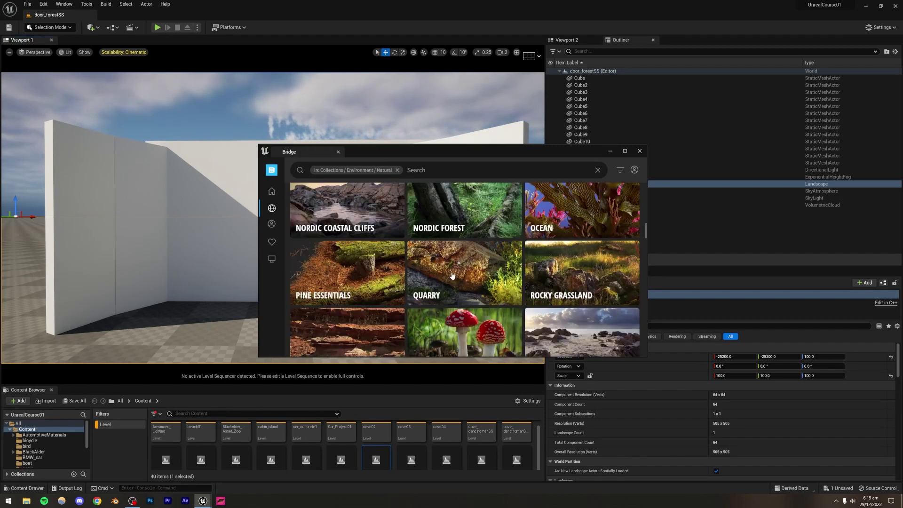
scroll(452, 276, "up", 2)
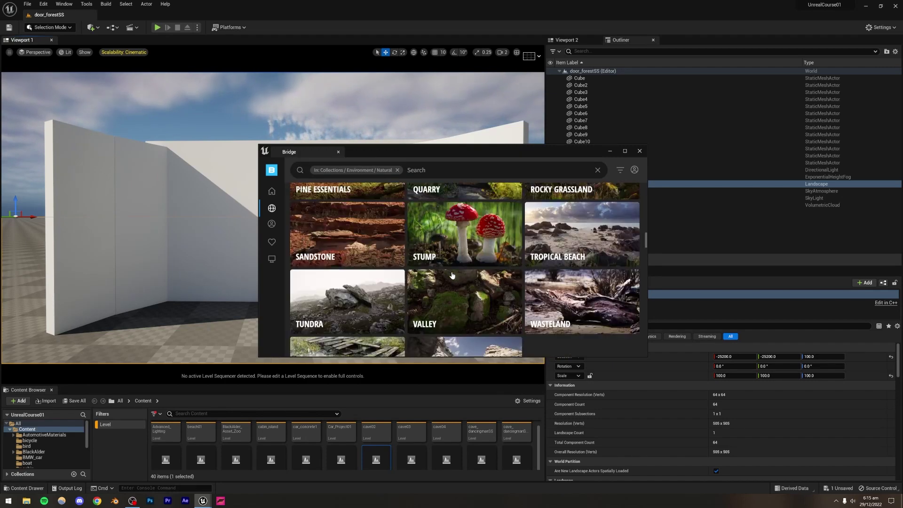
scroll(452, 271, "down", 5)
scroll(450, 269, "up", 1)
scroll(449, 267, "up", 2)
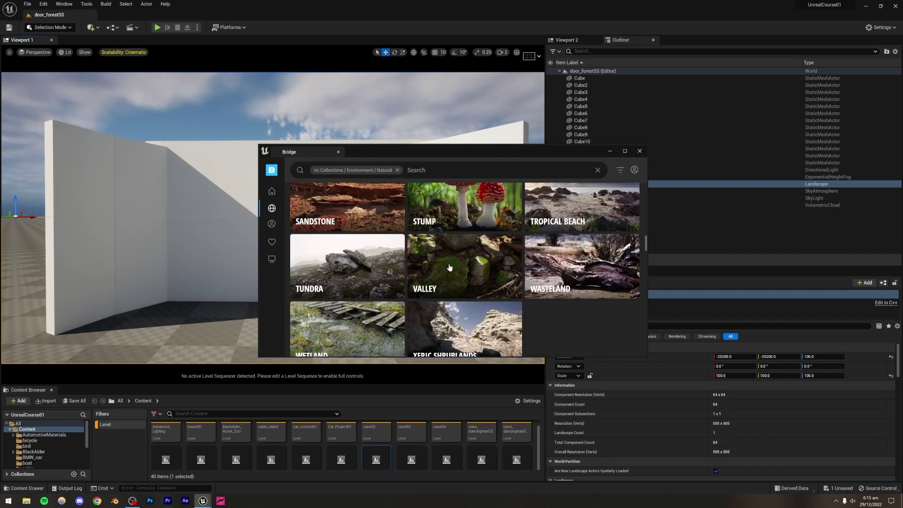
scroll(449, 268, "up", 1)
left_click(567, 234)
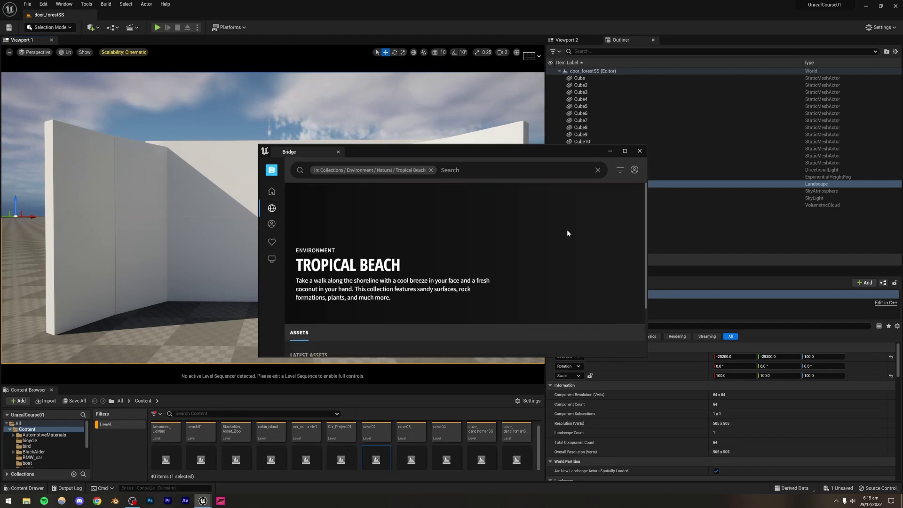
scroll(509, 264, "down", 6)
scroll(496, 274, "down", 10)
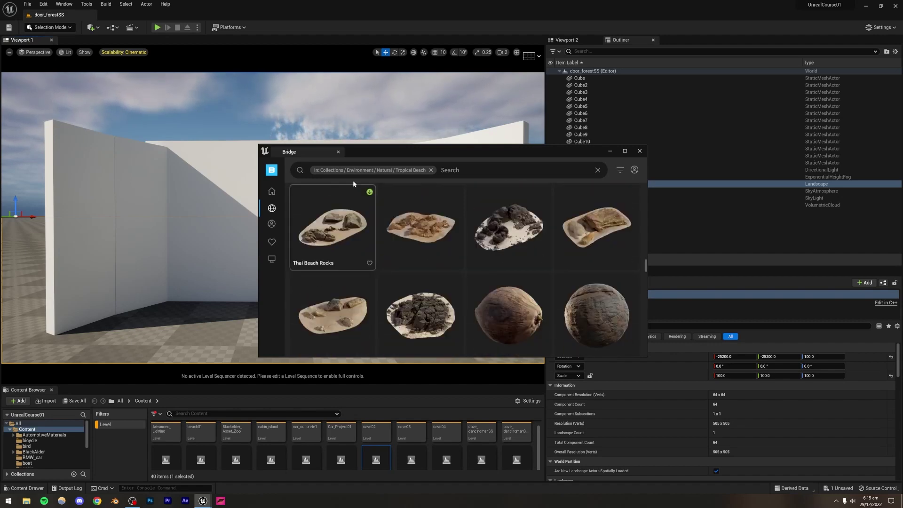
Return to the Natural collections, open Rocky Grassland, and examine its mossy and lichen rock assets.
mouse_move(282, 208)
left_click(310, 218)
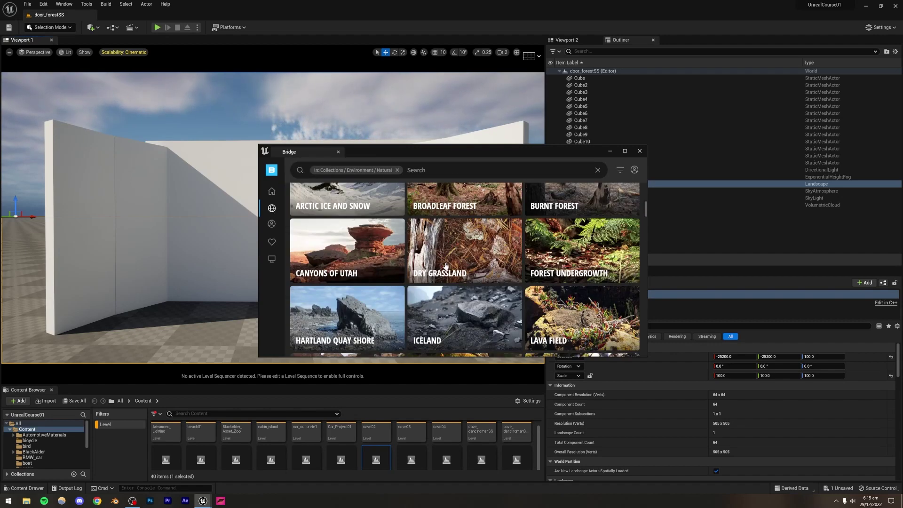
scroll(446, 266, "down", 2)
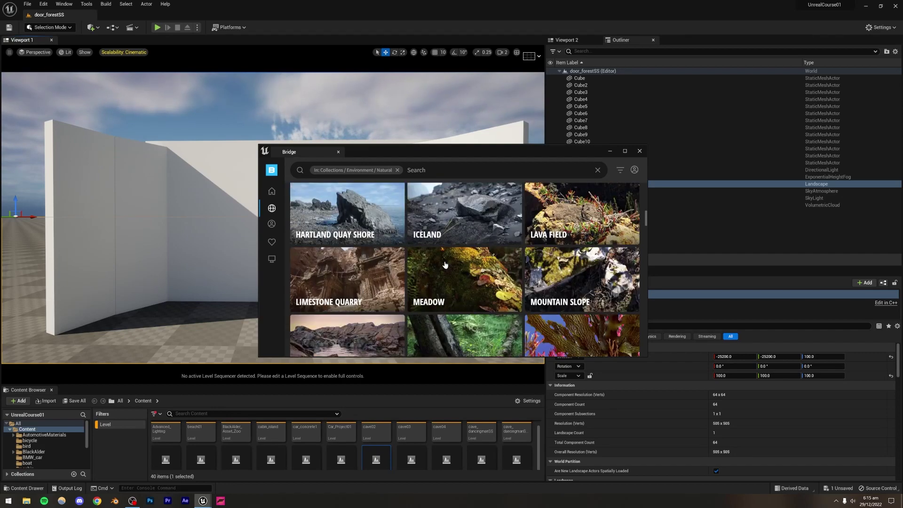
scroll(447, 269, "down", 3)
scroll(450, 273, "up", 2)
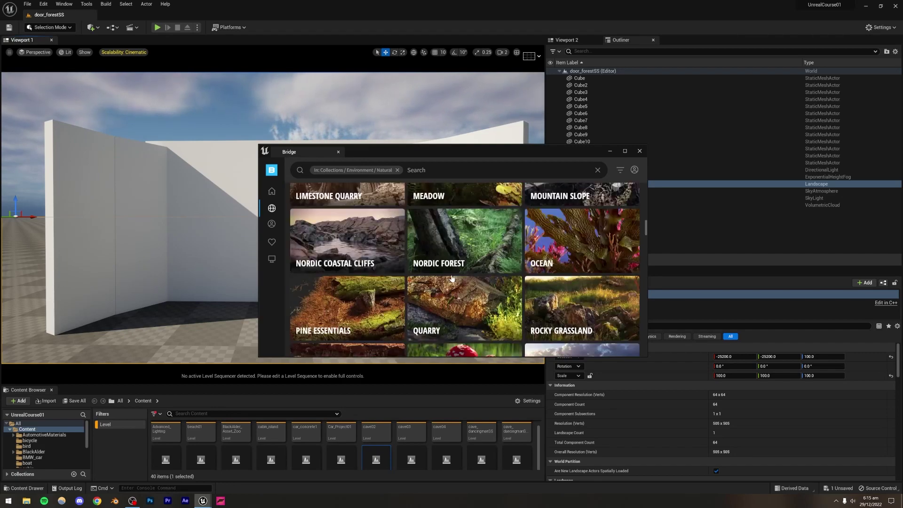
scroll(451, 278, "down", 2)
scroll(451, 279, "down", 1)
left_click(540, 247)
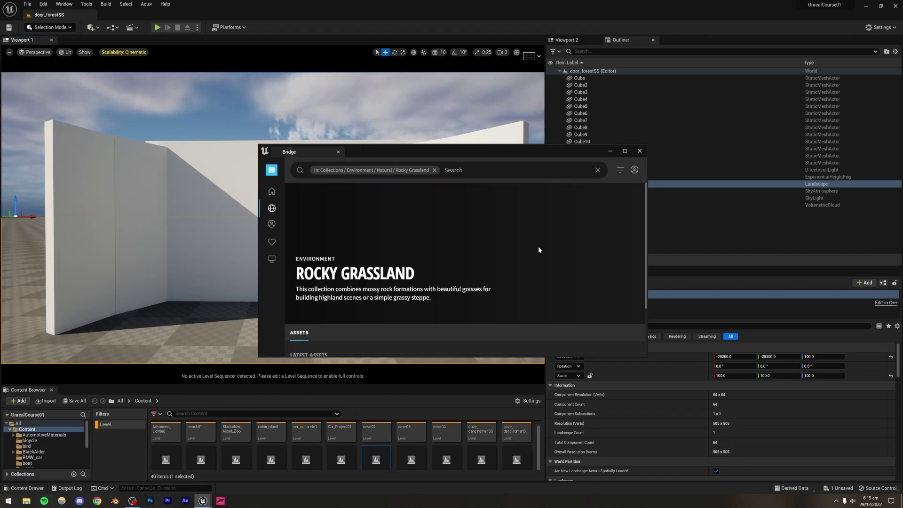
scroll(538, 249, "down", 3)
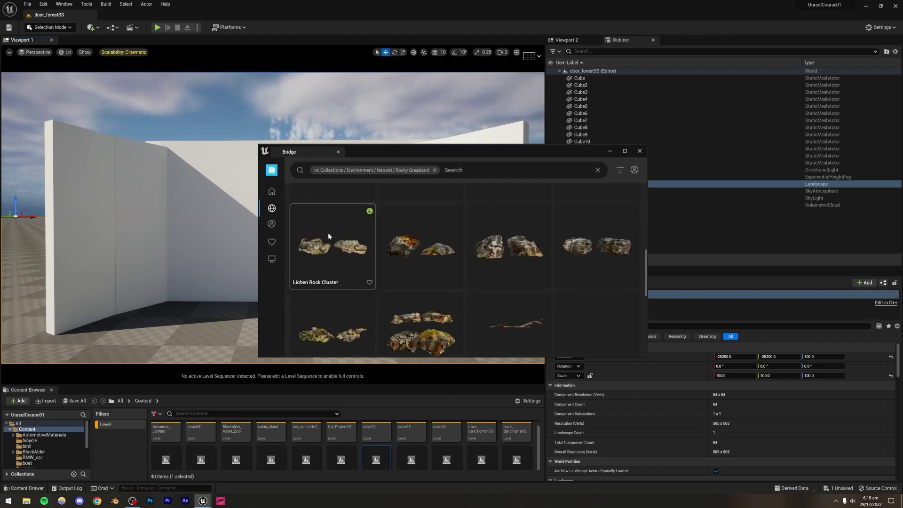
scroll(400, 261, "down", 5)
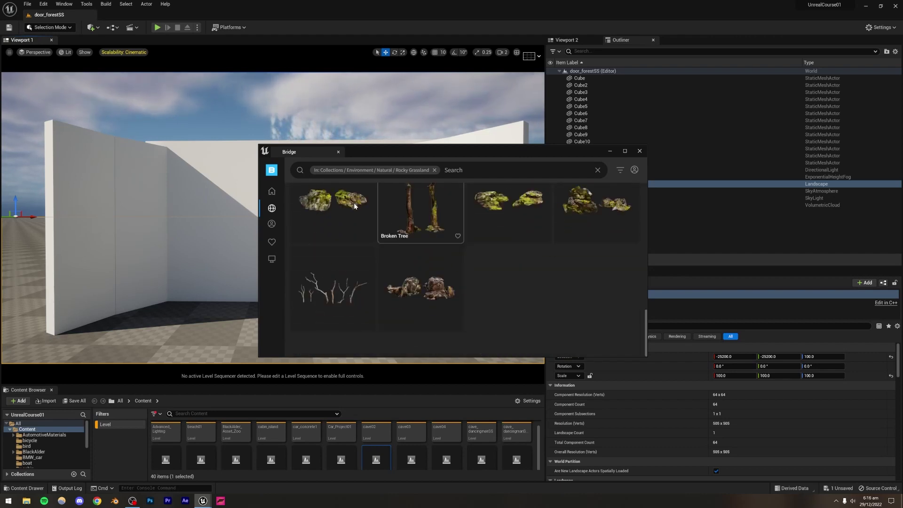
Return to the Natural collections, open Tundra, and examine its rocks and ground formations.
mouse_move(267, 211)
left_click(311, 215)
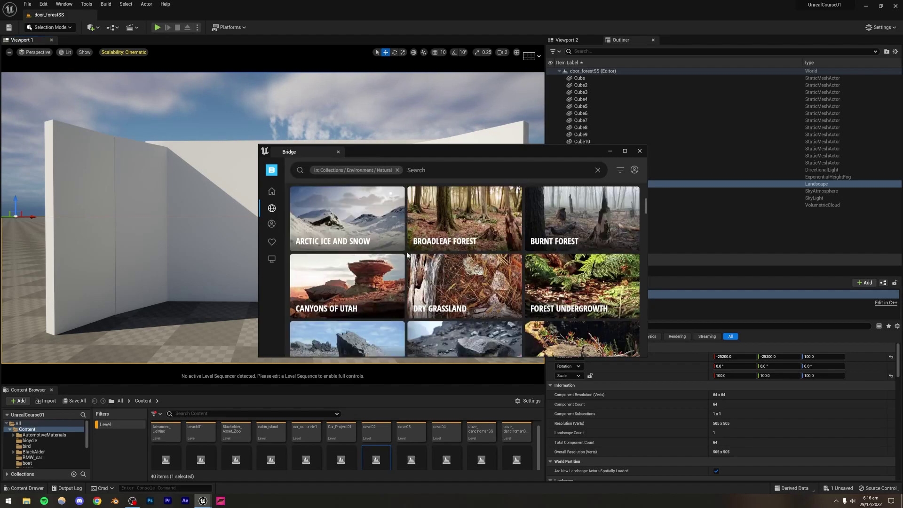
scroll(406, 252, "down", 5)
scroll(407, 252, "down", 3)
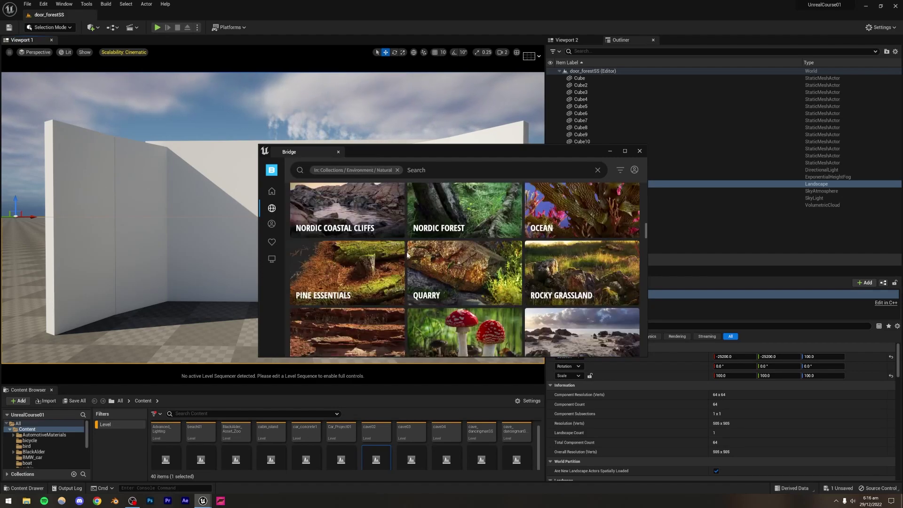
scroll(385, 251, "up", 1)
scroll(356, 240, "down", 5)
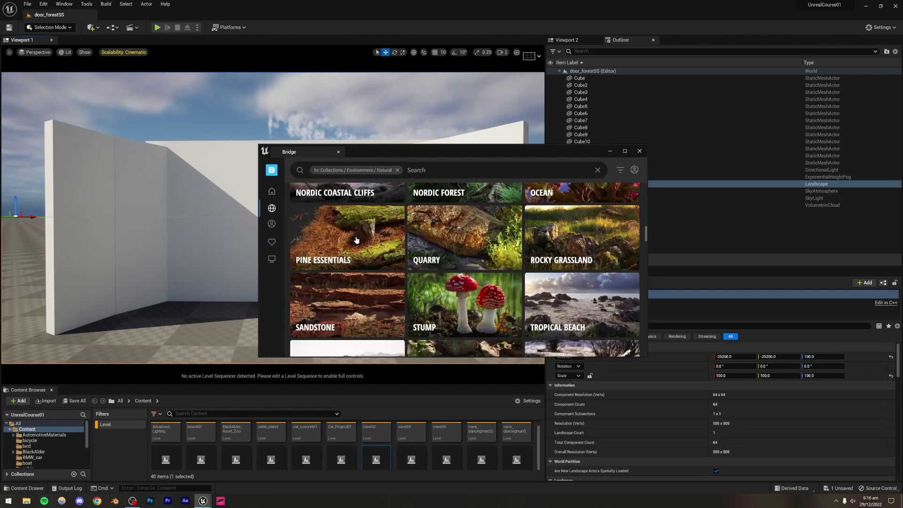
left_click(343, 227)
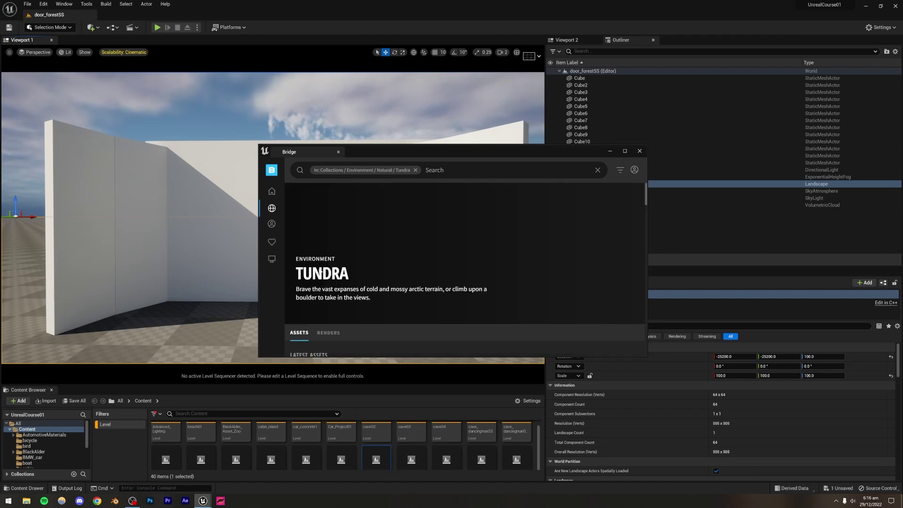
scroll(407, 270, "down", 5)
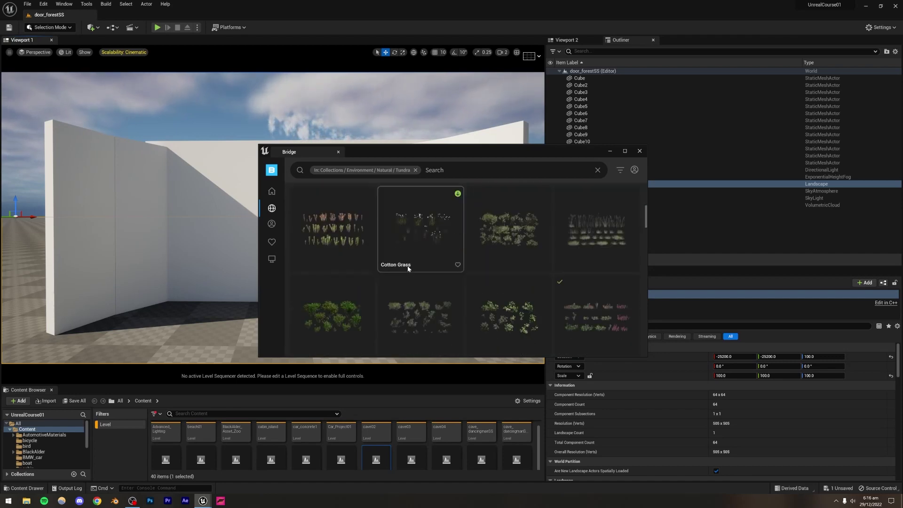
scroll(408, 264, "down", 4)
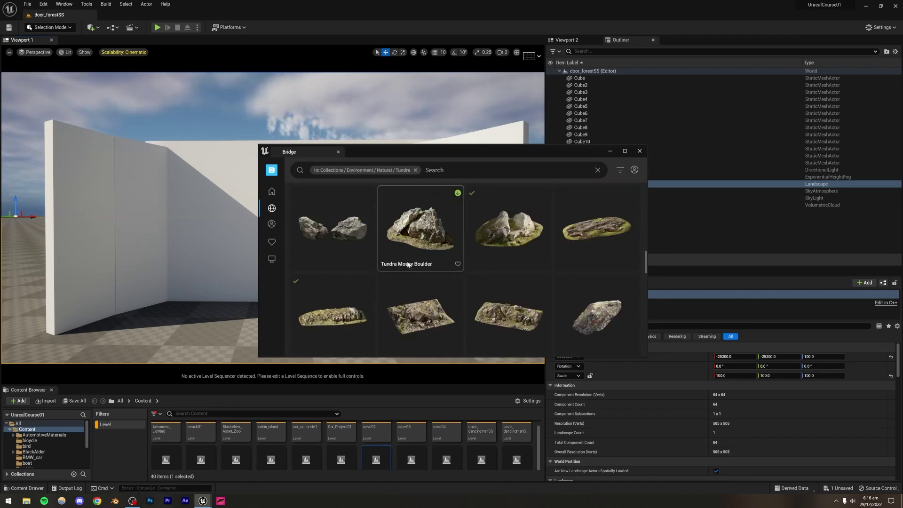
scroll(364, 266, "up", 3)
scroll(363, 266, "down", 7)
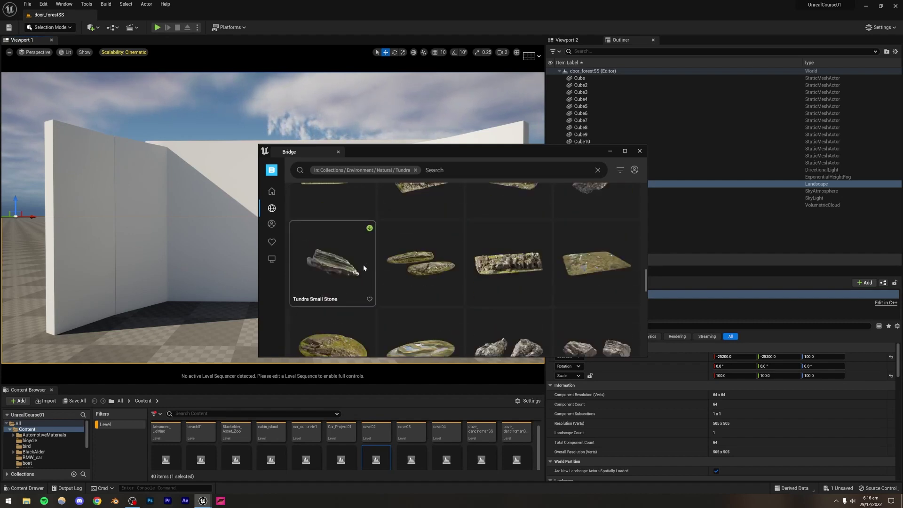
scroll(363, 265, "down", 5)
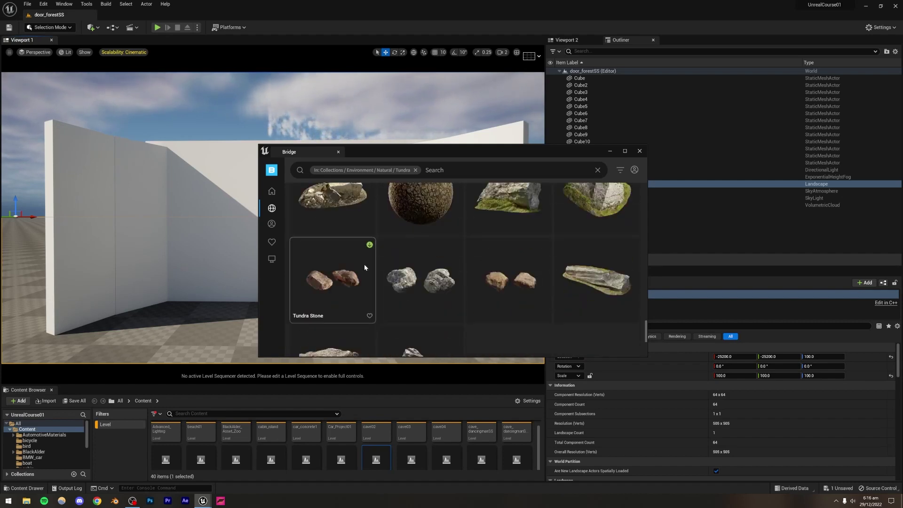
scroll(364, 264, "up", 3)
scroll(364, 264, "down", 5)
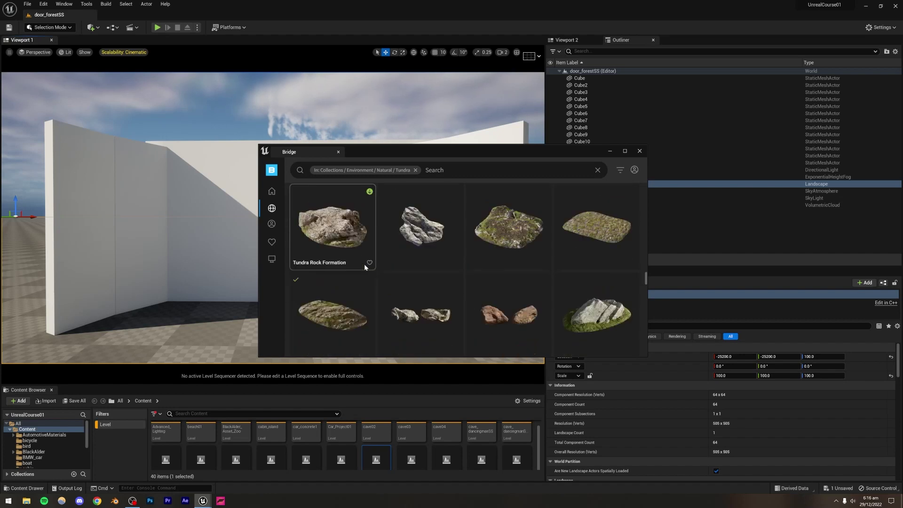
scroll(340, 308, "down", 1)
Add the Medium Quality Tundra Rocky Ground asset to the project, and turn off the Level filter hiding its files.
left_click(325, 245)
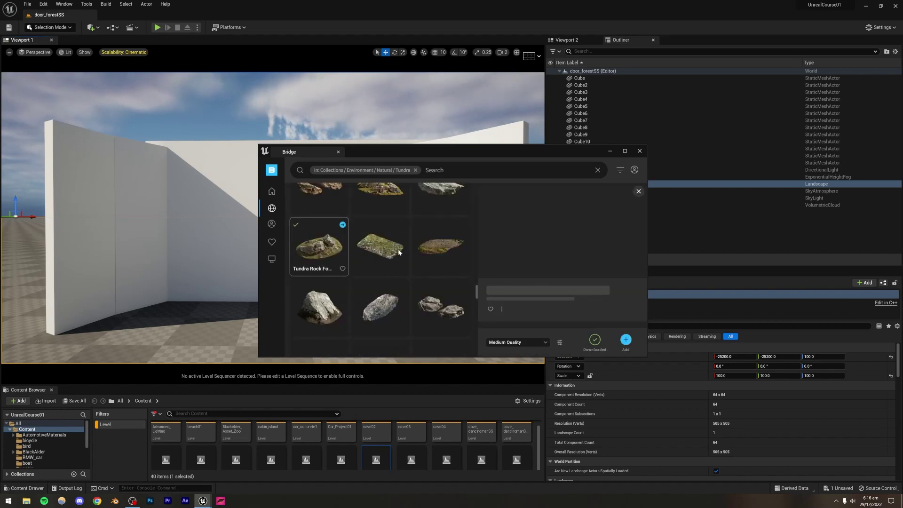
left_click(625, 339)
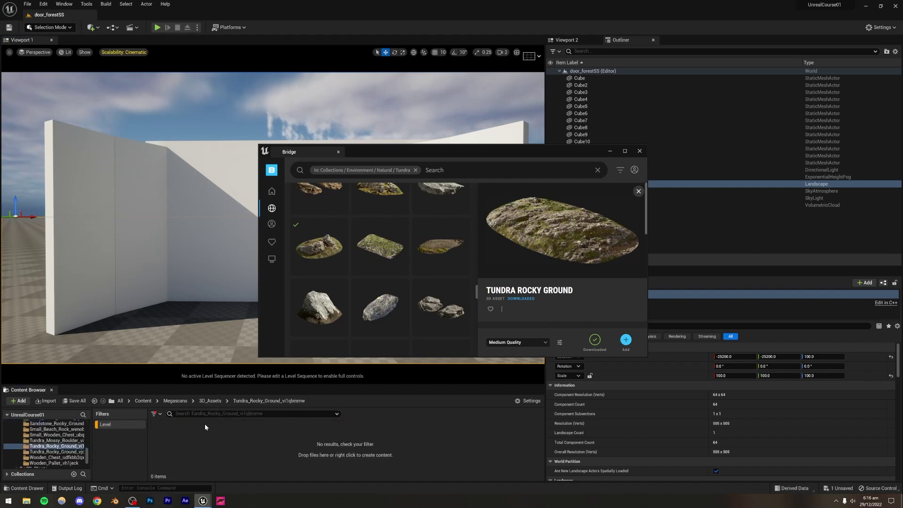
left_click(124, 423)
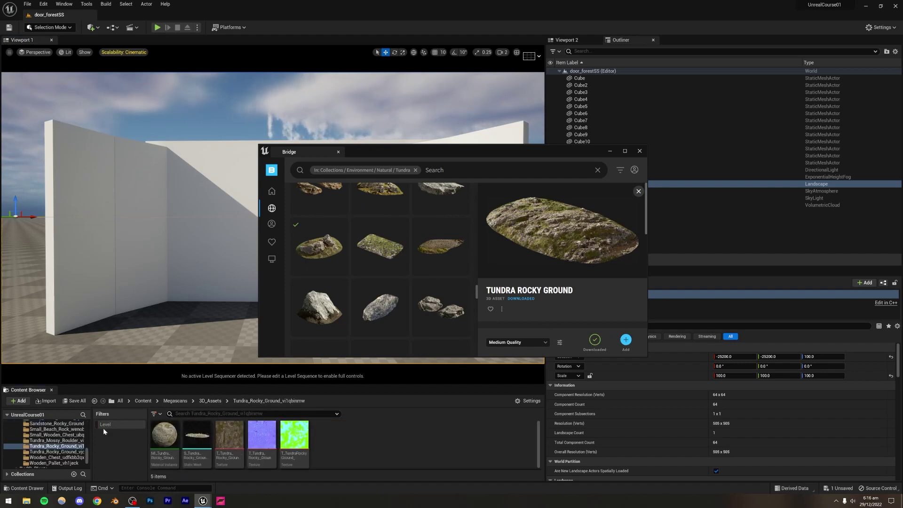
left_click_drag(147, 414, 93, 414)
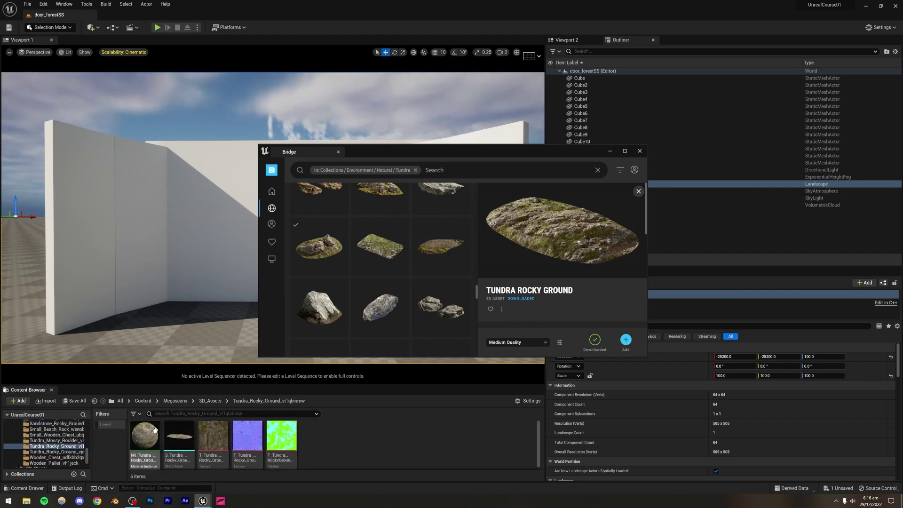
Place the Tundra Rocky Ground static mesh in front of the walls, move Bridge aside, and frame the mesh in view.
left_click_drag(179, 435, 182, 319)
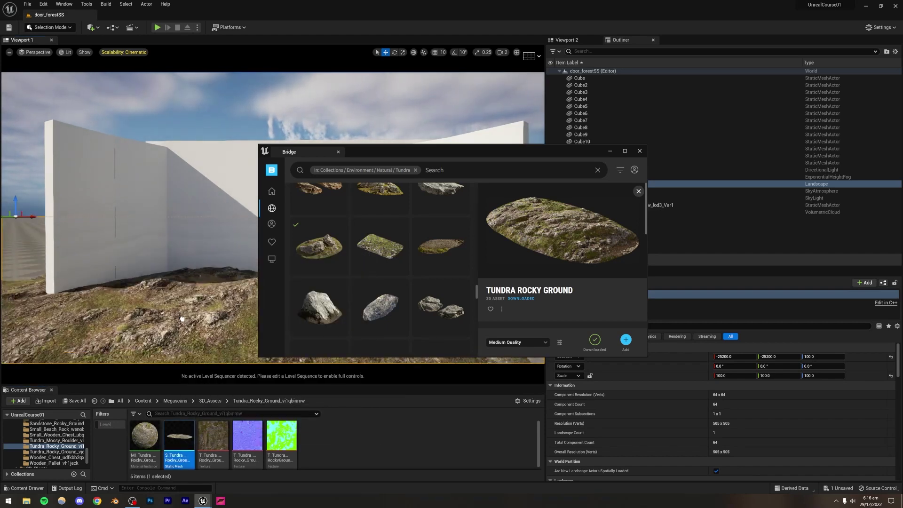
left_click_drag(418, 151, 699, 152)
key("f")
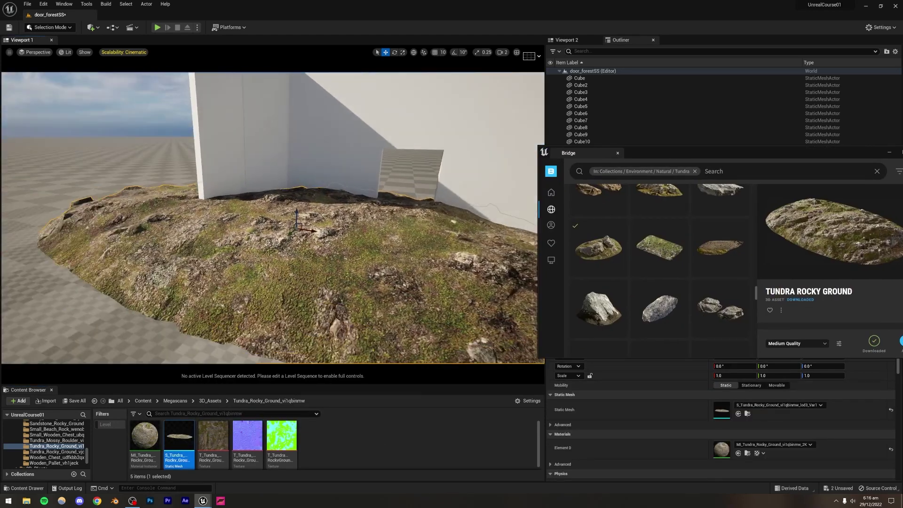
Scale the Tundra Rocky Ground mesh uniformly down to about 0.3 and raise it above the ground.
left_click(403, 52)
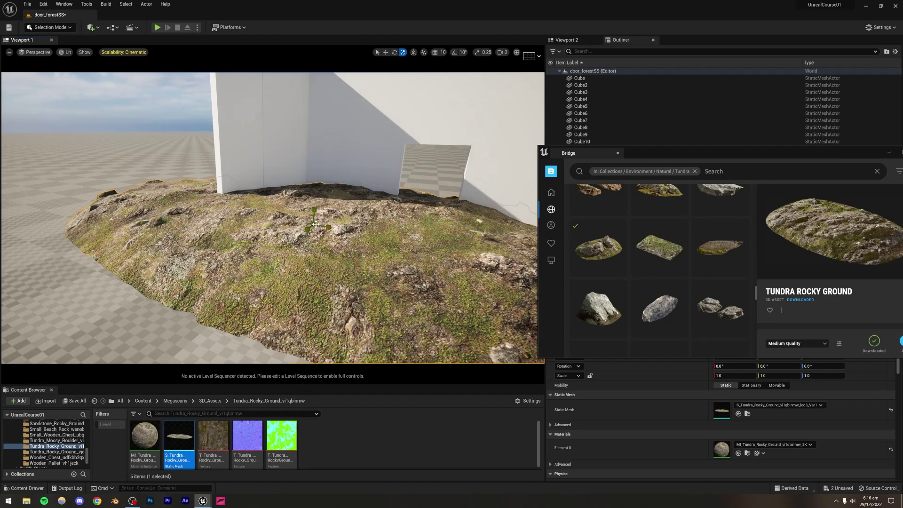
left_click_drag(315, 224, 265, 241)
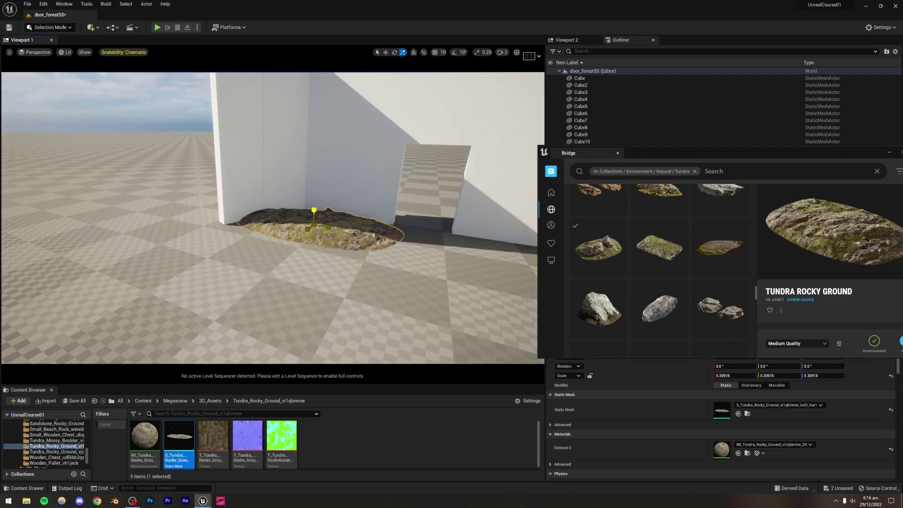
left_click_drag(317, 208, 317, 170)
Rotate the rock mesh upright to about 64°, 82° and -25°, and shift it along X toward the doorway.
right_click_drag(317, 169, 357, 139)
key("w")
left_click(394, 52)
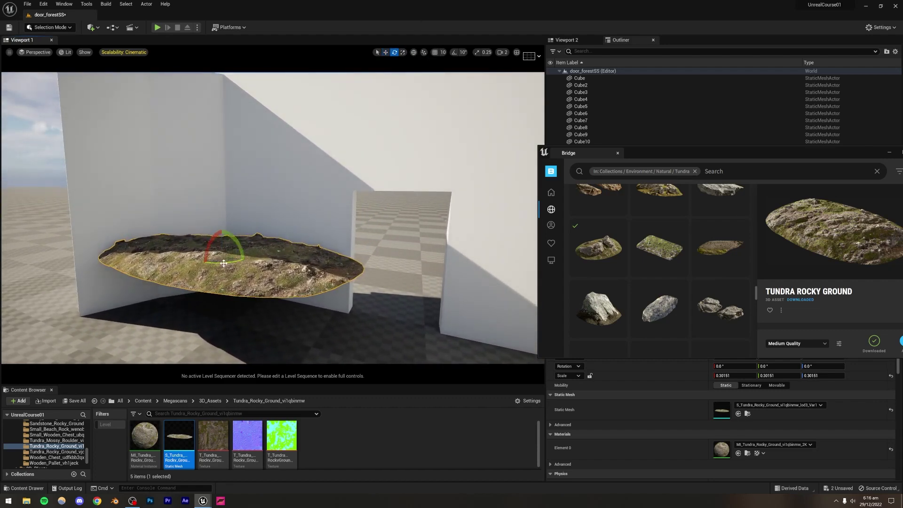
left_click_drag(224, 264, 254, 228)
left_click(385, 53)
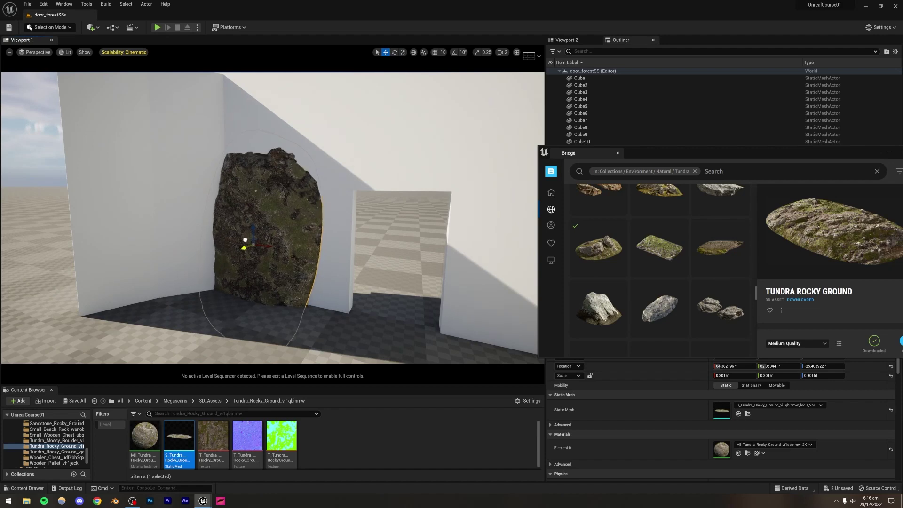
left_click_drag(264, 246, 299, 254)
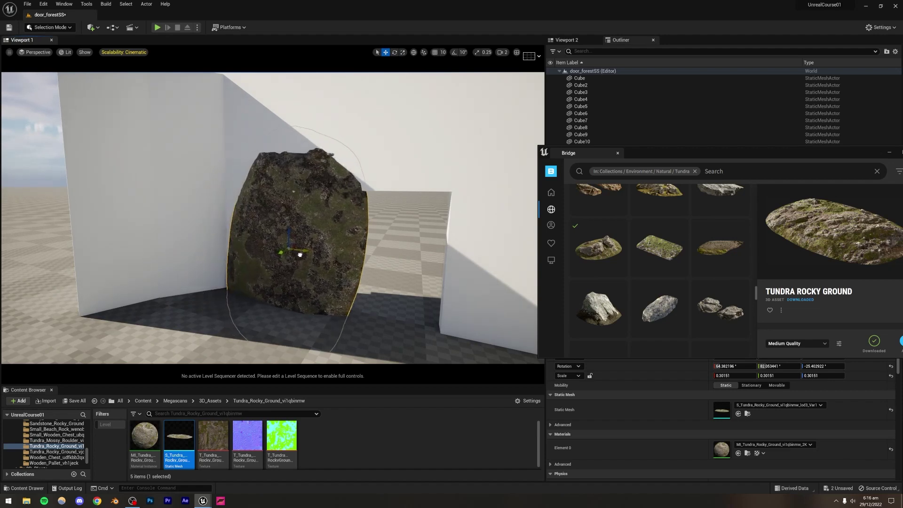
Duplicate the upright rock slab upward so a second slab covers the wall above the first.
right_click_drag(302, 264, 314, 239)
key("w")
right_click_drag(299, 273, 323, 168)
key("q")
key("e")
key("s")
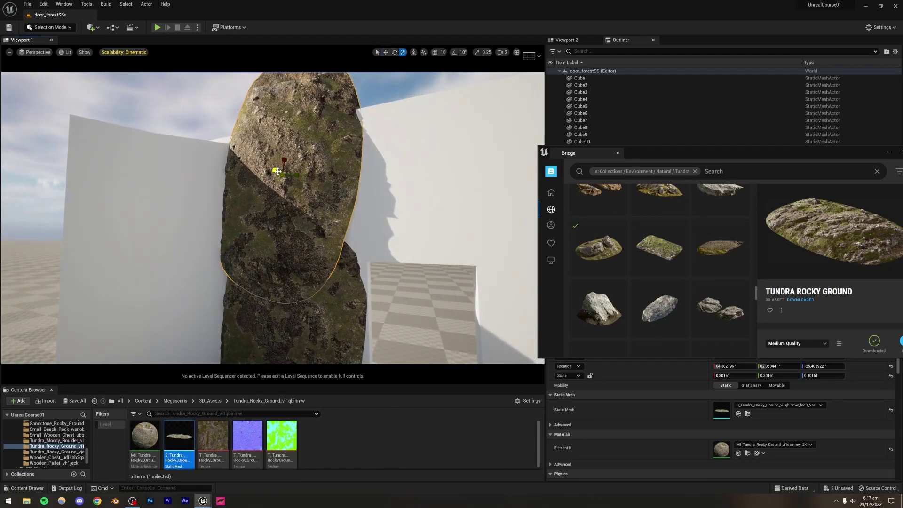
Scale the upper Tundra rock slab uniformly down to about 0.24 and tilt it sideways across the wall.
left_click_drag(281, 177, 388, 61)
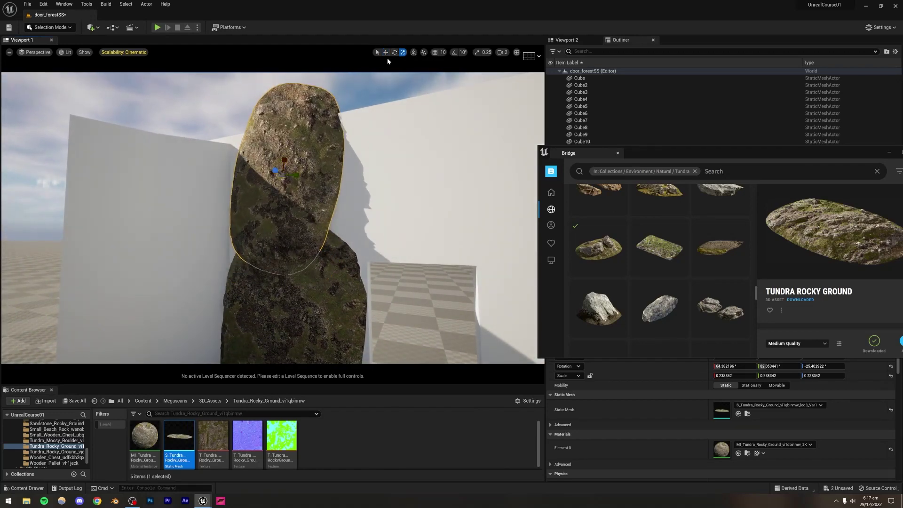
left_click_drag(305, 179, 299, 190)
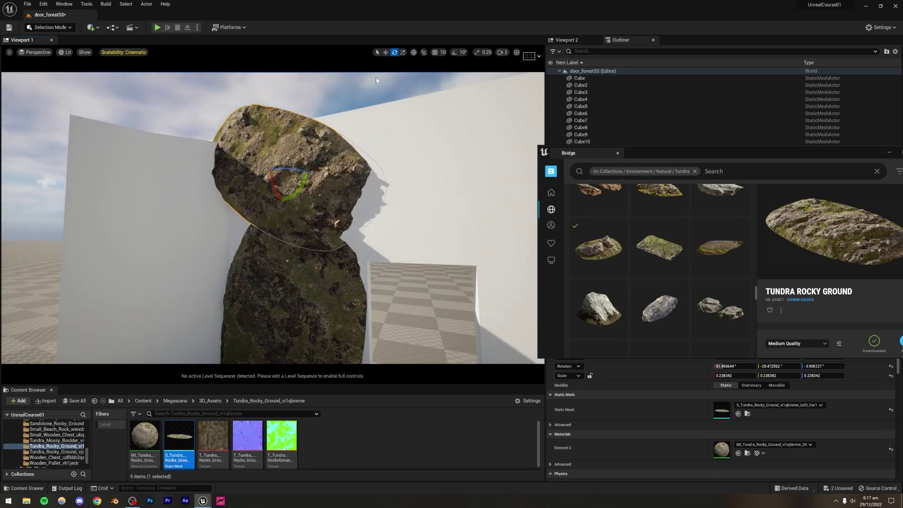
Move the tilted upper slab against the wall and lower it onto the slab below, then deselect it.
left_click(385, 53)
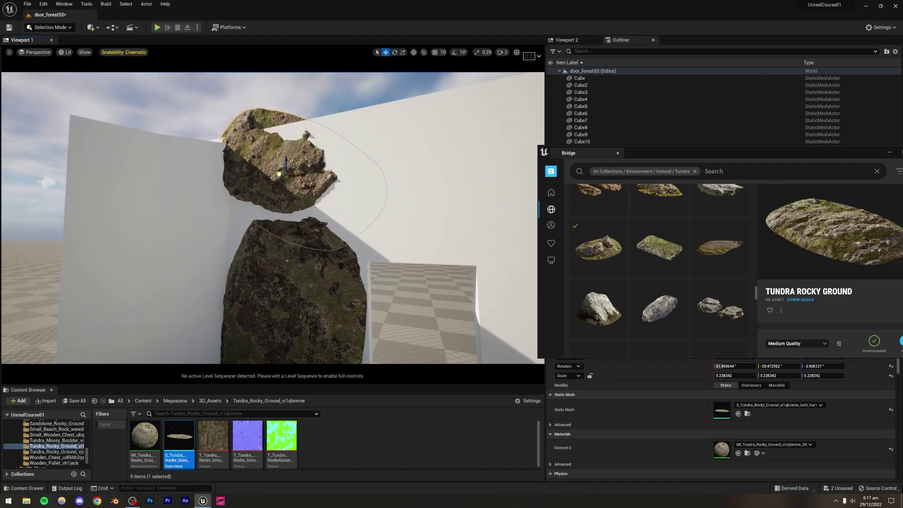
key("w")
right_click_drag(305, 218, 328, 218)
scroll(327, 218, "down", 8)
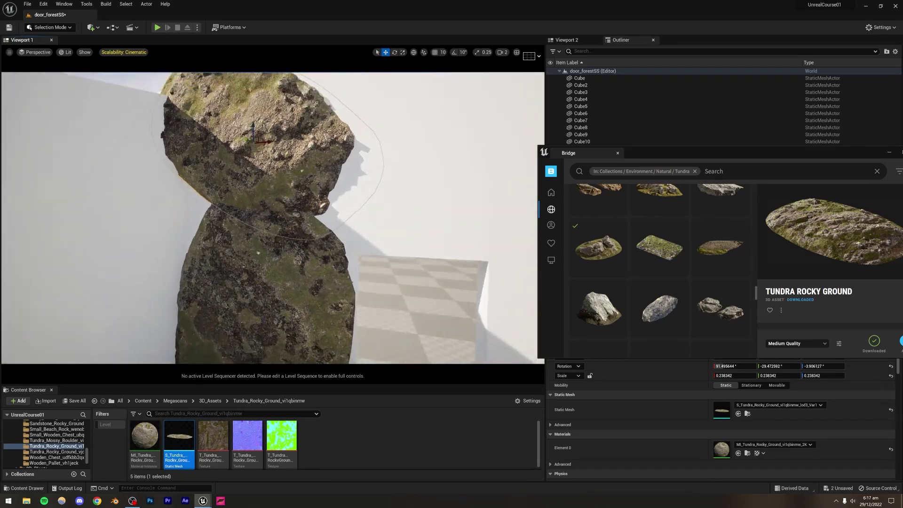
left_click_drag(265, 176, 297, 172)
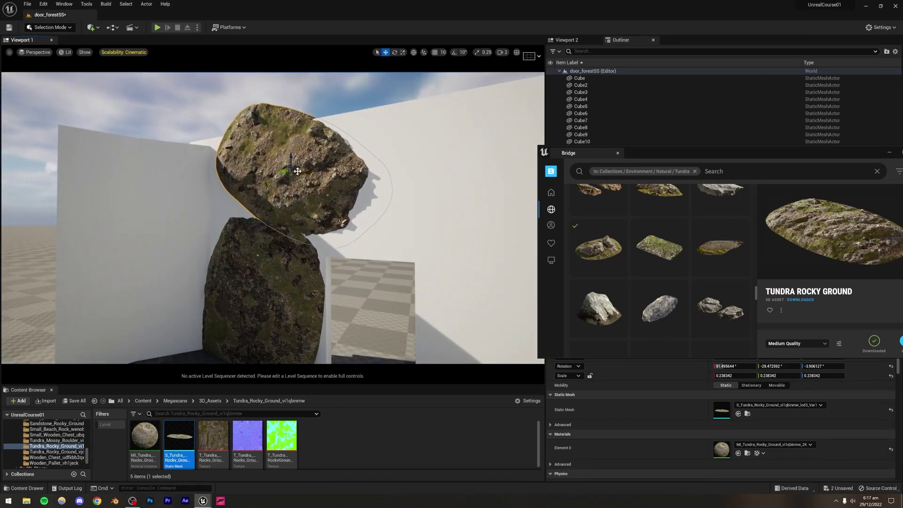
right_click_drag(297, 171, 288, 171)
left_click_drag(300, 156, 297, 190)
key("Escape")
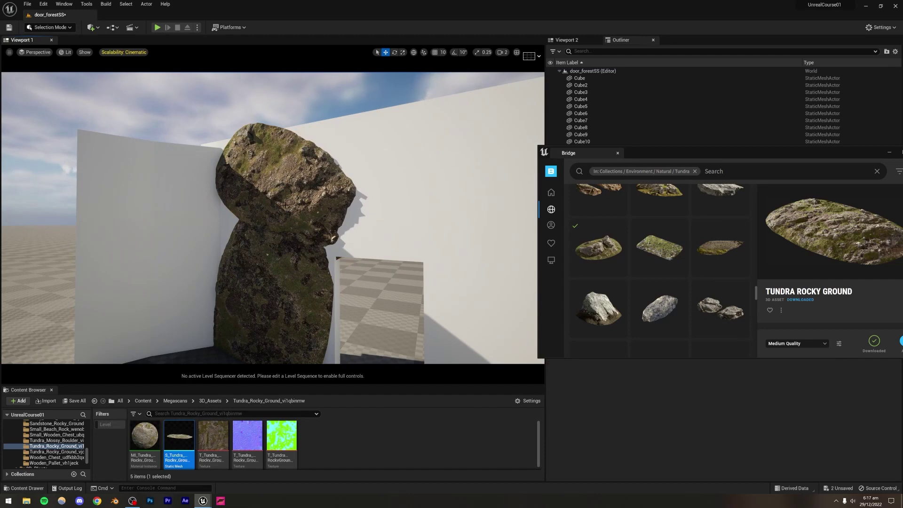
Delete both Tundra rock slabs from the wall beside the doorway.
key("s")
right_click_drag(302, 208, 302, 231)
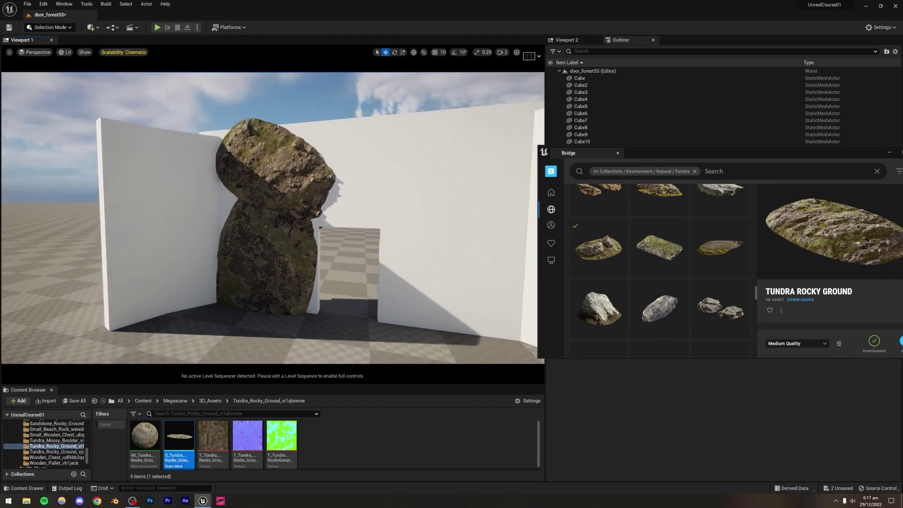
left_click(277, 235)
key("Delete")
left_click(278, 188)
key("Delete")
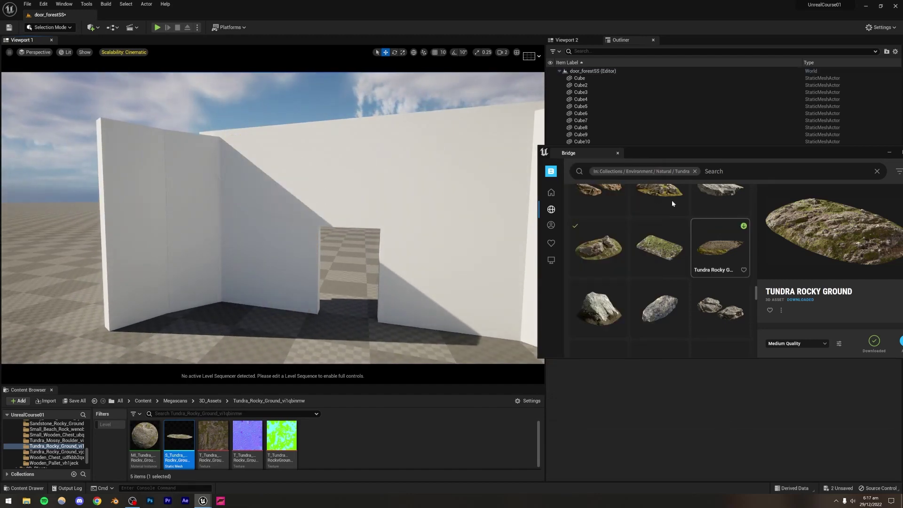
Bring Bridge over the scene and open the Sandstone collection under Environment / Natural.
left_click_drag(661, 159, 455, 165)
mouse_move(345, 218)
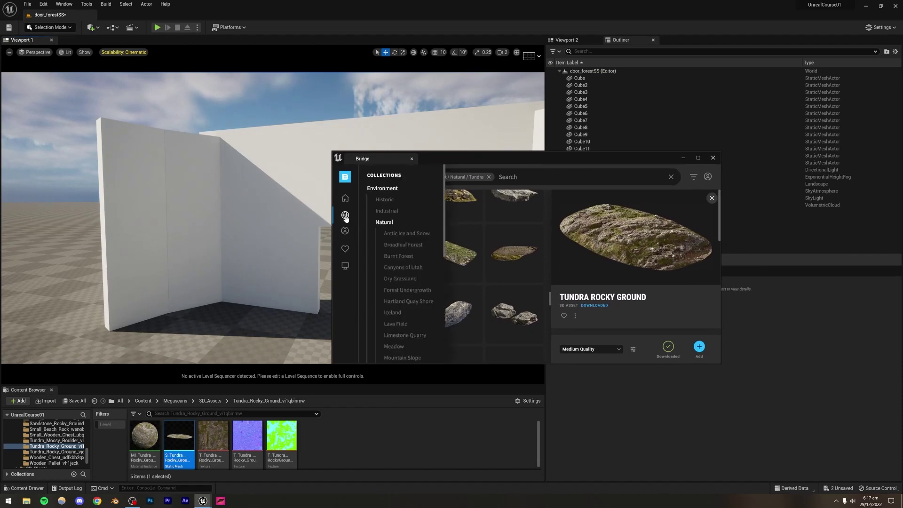
left_click(382, 224)
scroll(493, 270, "down", 5)
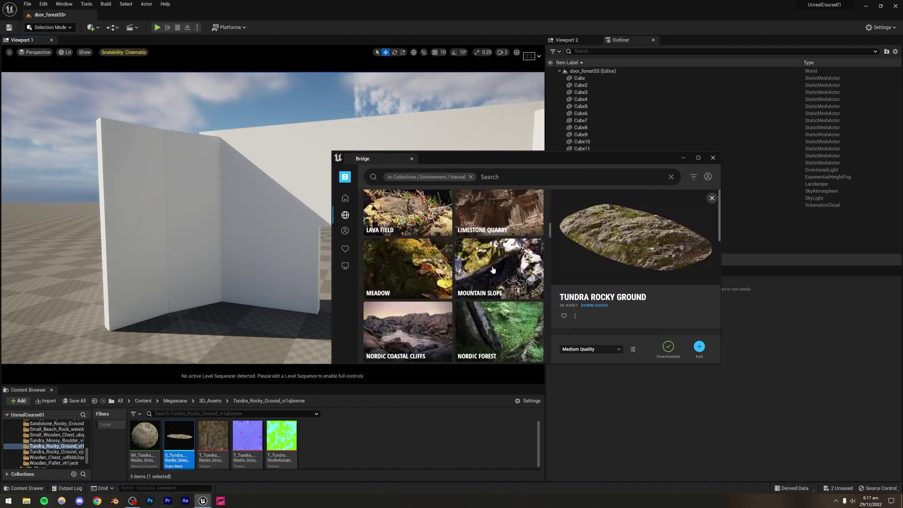
scroll(493, 270, "down", 3)
scroll(486, 268, "down", 1)
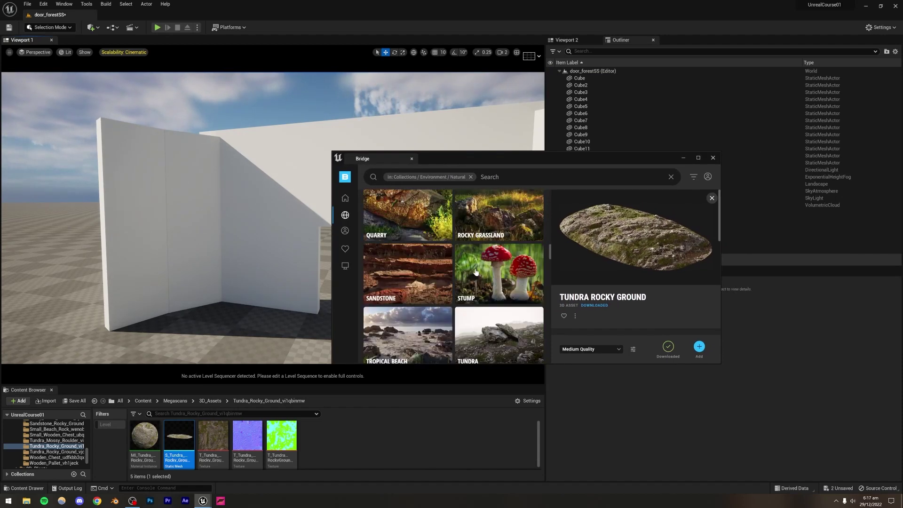
left_click(414, 275)
Browse the Sandstone collection and add the layered, block-shaped Rock Sandstone asset to the project.
scroll(420, 264, "down", 3)
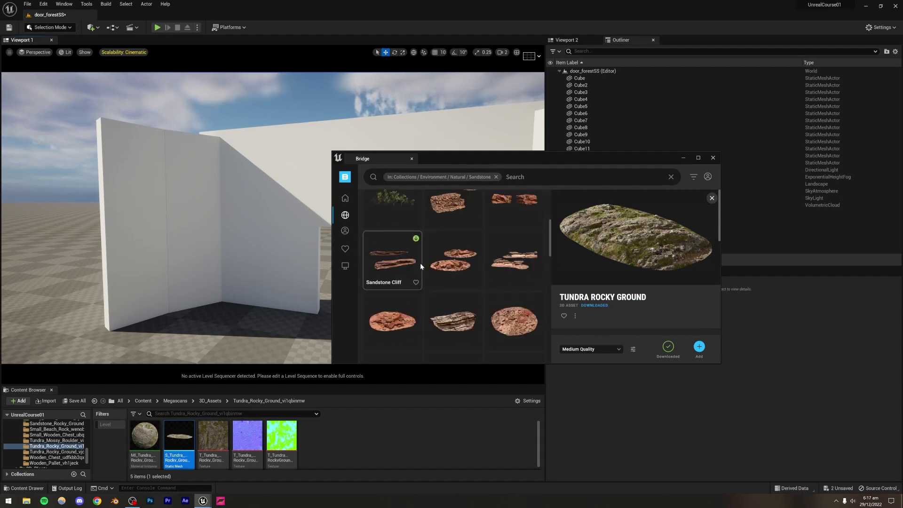
scroll(421, 266, "down", 1)
scroll(420, 263, "down", 3)
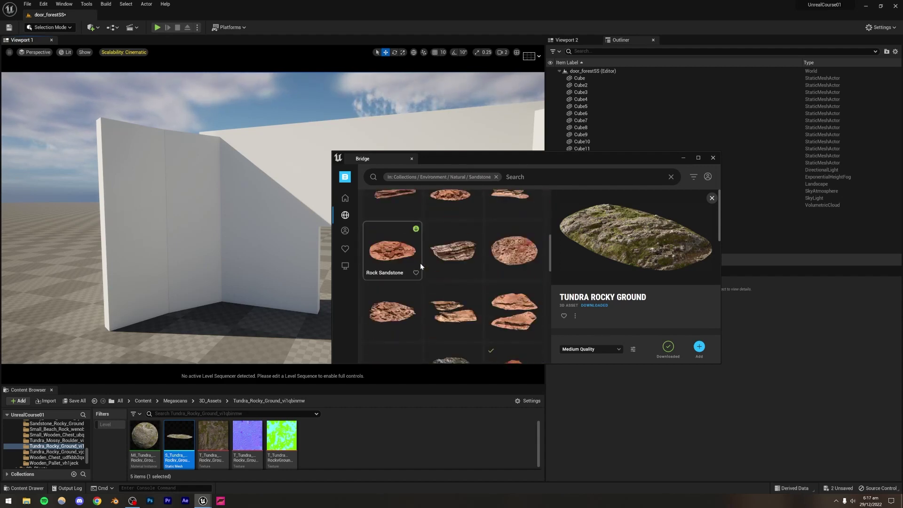
scroll(420, 266, "down", 5)
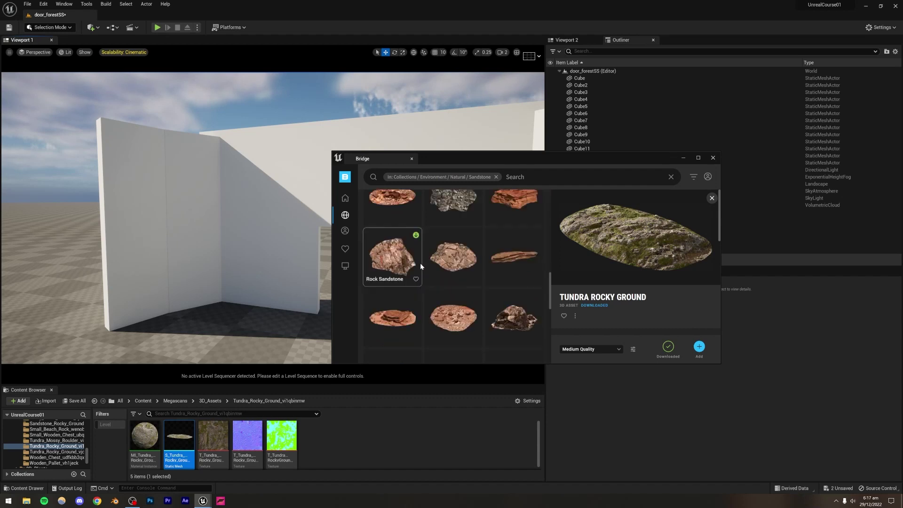
scroll(421, 263, "up", 3)
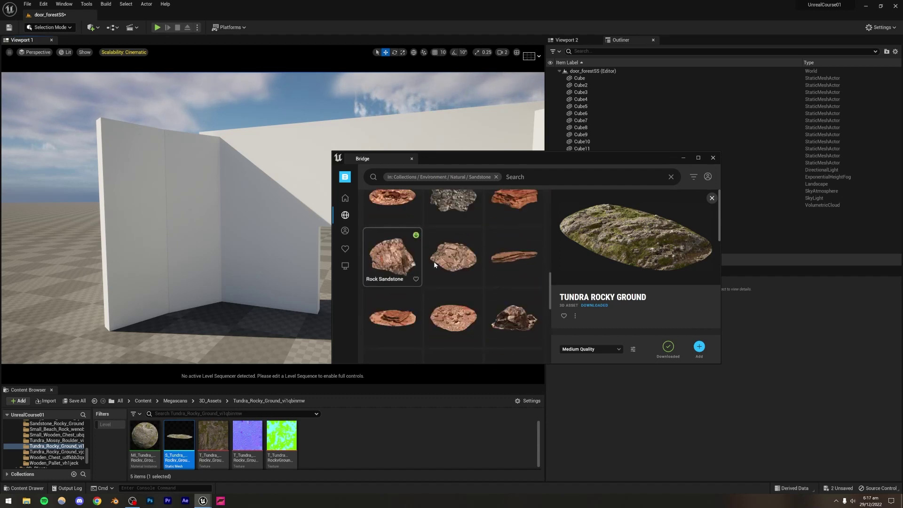
left_click(522, 206)
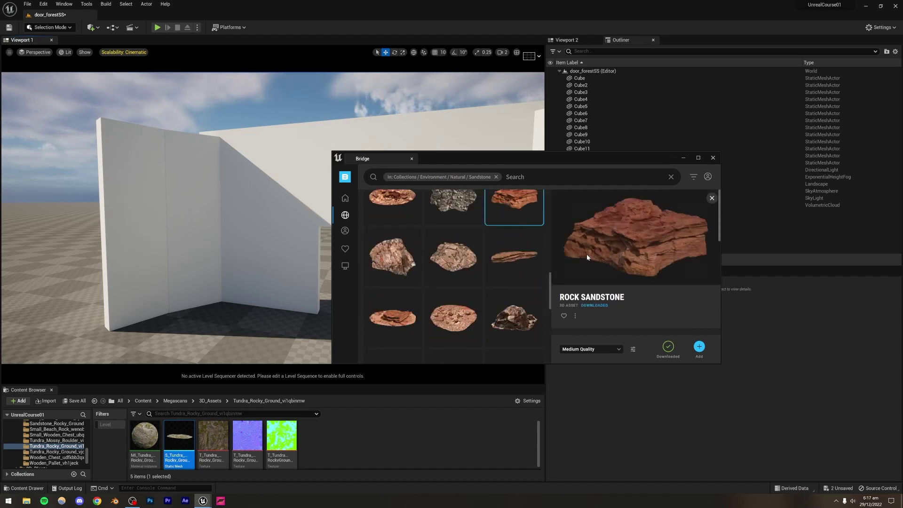
scroll(495, 257, "down", 2)
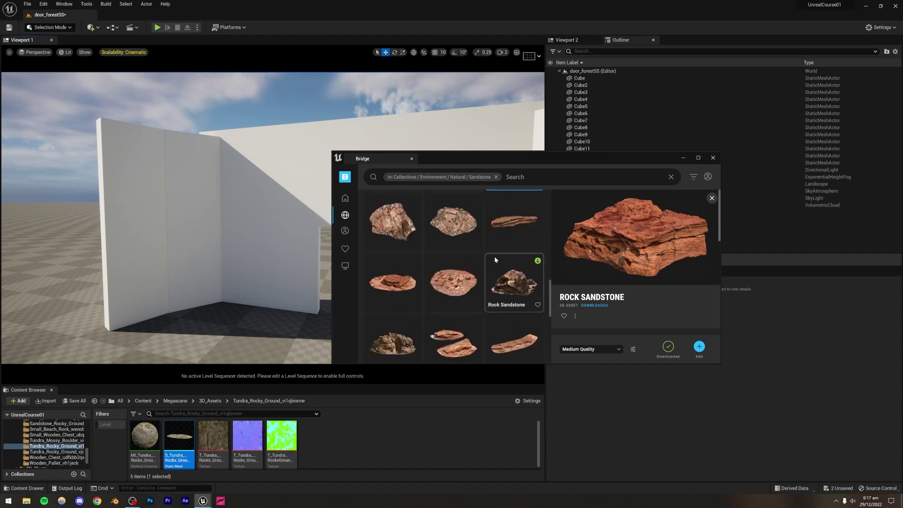
left_click(700, 347)
Add the two-piece Rock Sandstone asset and place the Rock_Sandstone_rjFuh mesh on the floor beside the doorway.
scroll(499, 261, "down", 2)
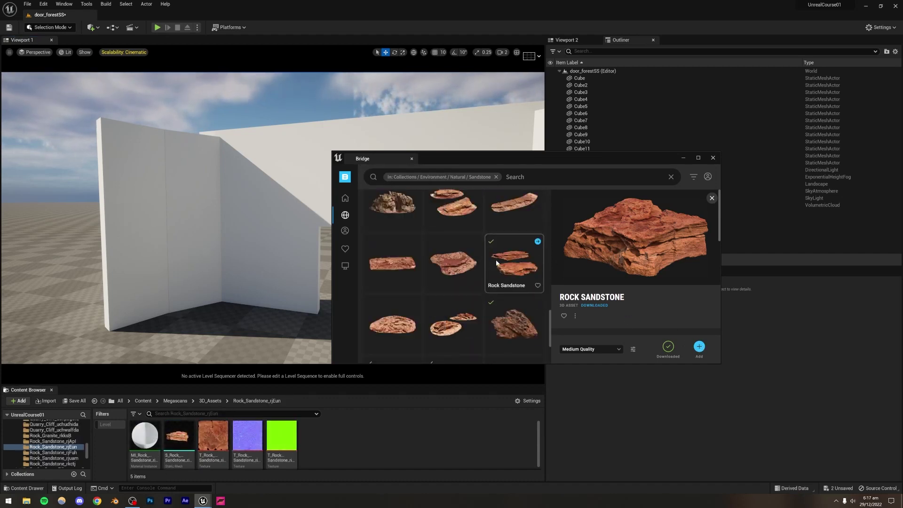
left_click(497, 263)
left_click(699, 346)
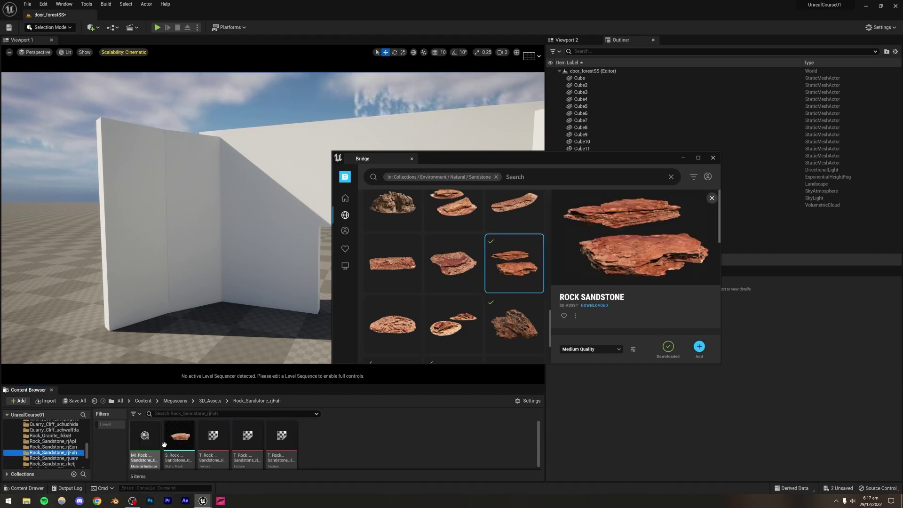
left_click_drag(179, 439, 281, 310)
mouse_move(281, 311)
right_mouse_down()
mouse_move(310, 324)
mouse_move(292, 311)
right_mouse_up()
left_click_drag(427, 163, 577, 156)
mouse_move(282, 310)
right_mouse_down()
mouse_move(256, 310)
mouse_move(256, 361)
mouse_move(256, 328)
mouse_move(279, 311)
right_mouse_up()
key("w")
key("w")
key("s")
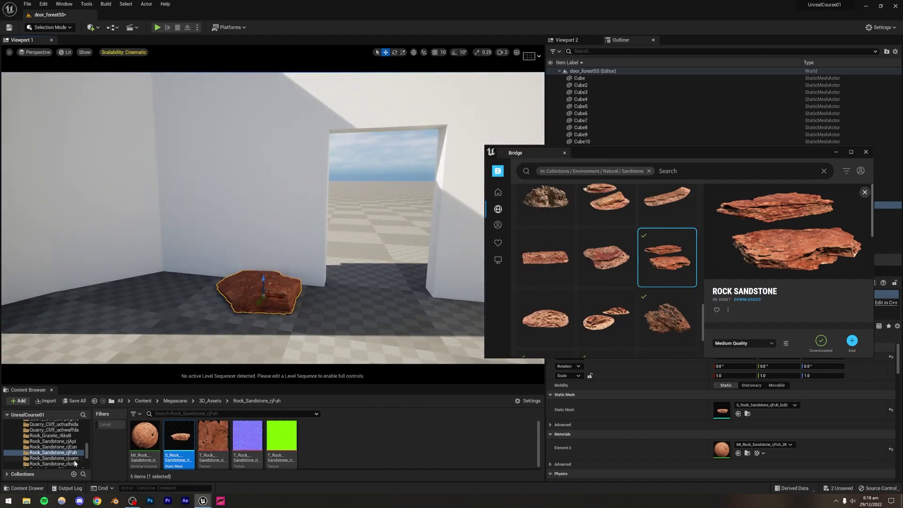
Place the Rock_Sandstone_rjuarn mesh in front of the doorway and a second rjFuh rock near the side wall.
left_click(54, 458)
left_click_drag(179, 435, 376, 323)
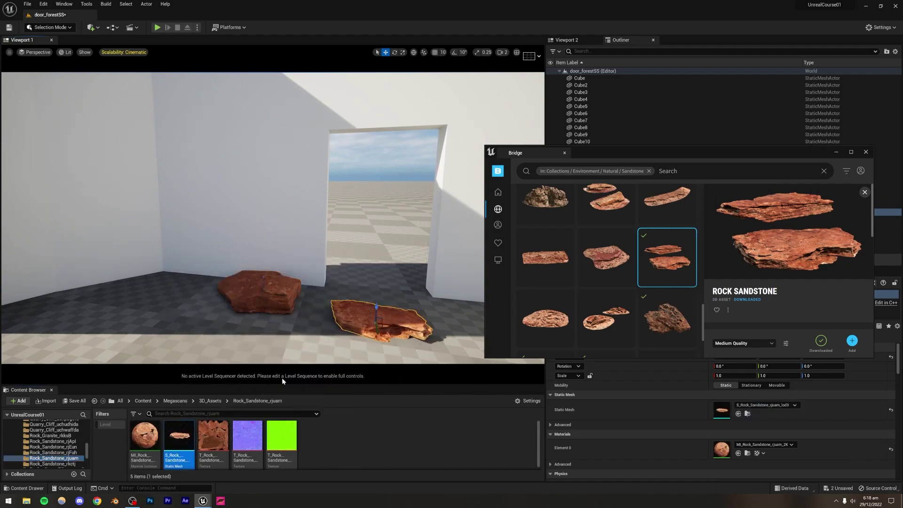
scroll(642, 274, "down", 3)
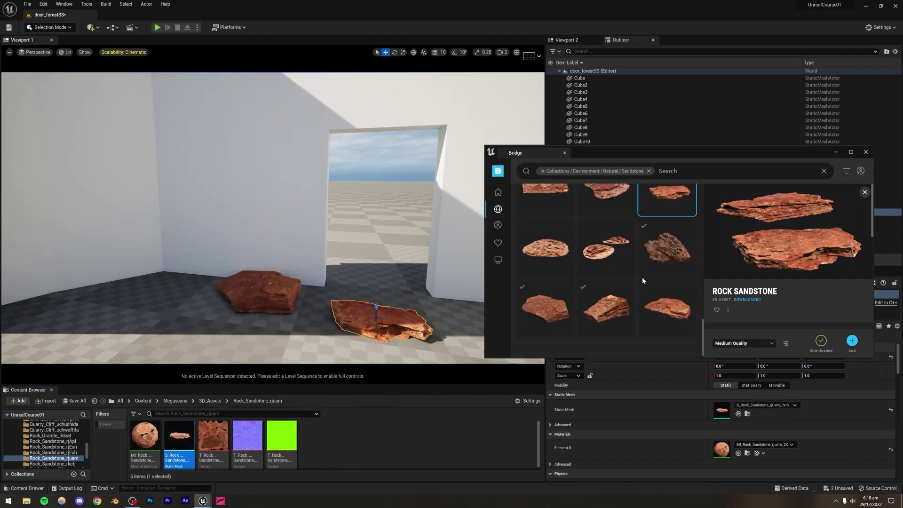
left_click(527, 306)
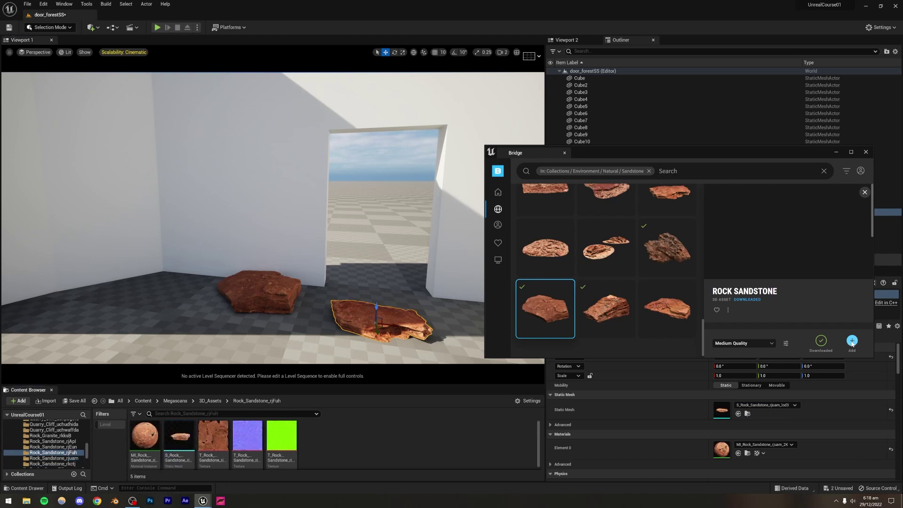
left_click(606, 305)
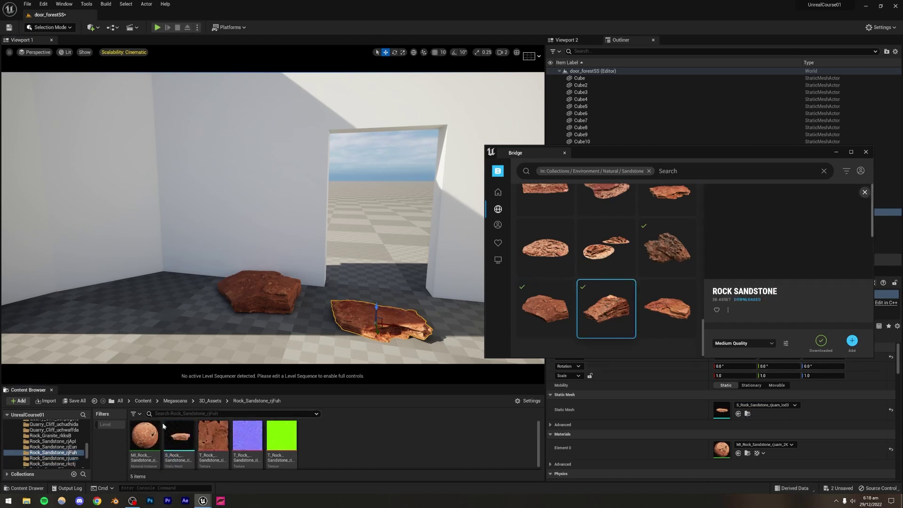
left_click_drag(167, 428, 143, 324)
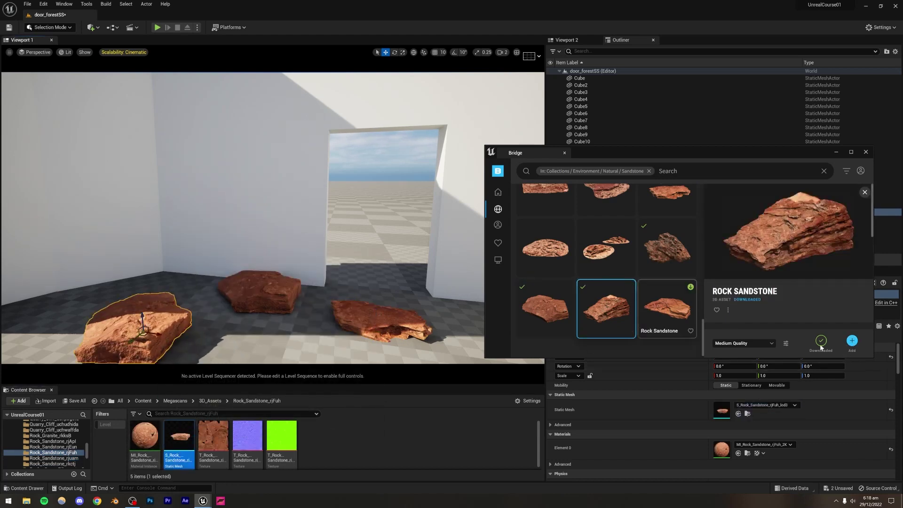
Add the selected chunky Rock Sandstone asset at Medium Quality and place its rjApl mesh in front of the other rocks.
left_click(852, 341)
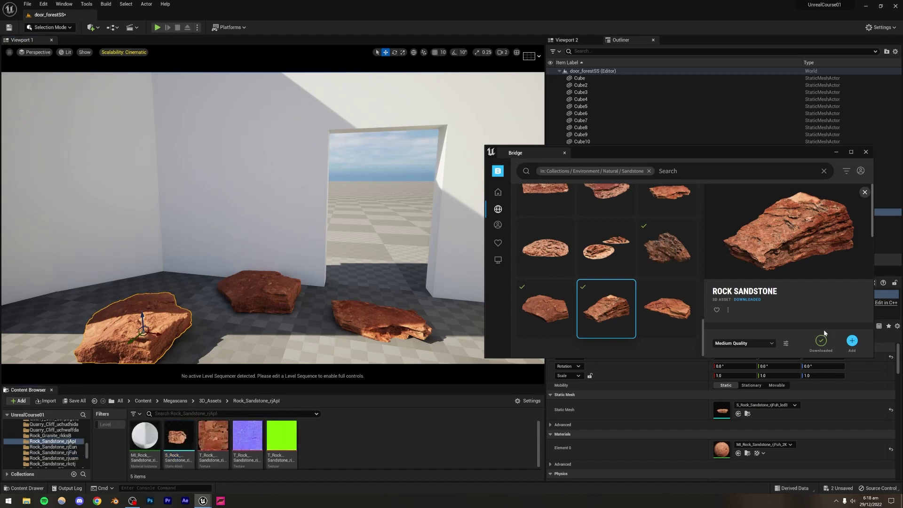
left_click(742, 345)
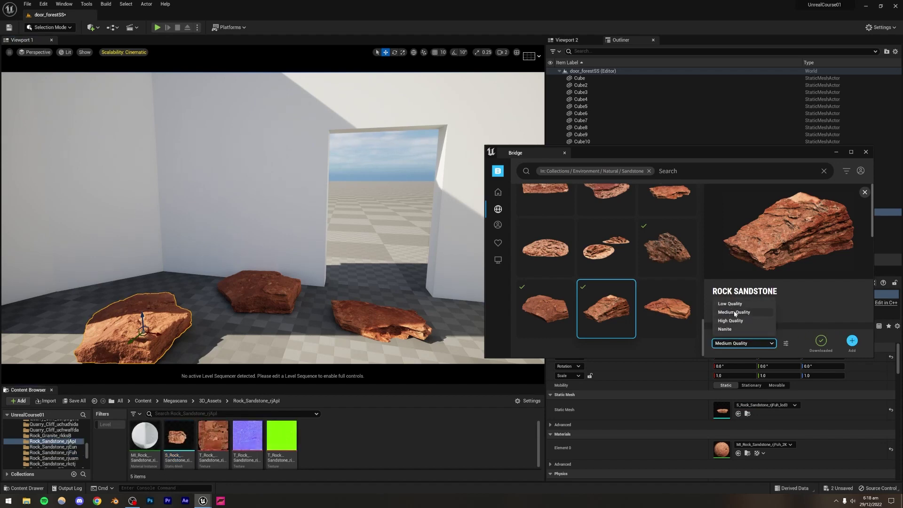
left_click(816, 300)
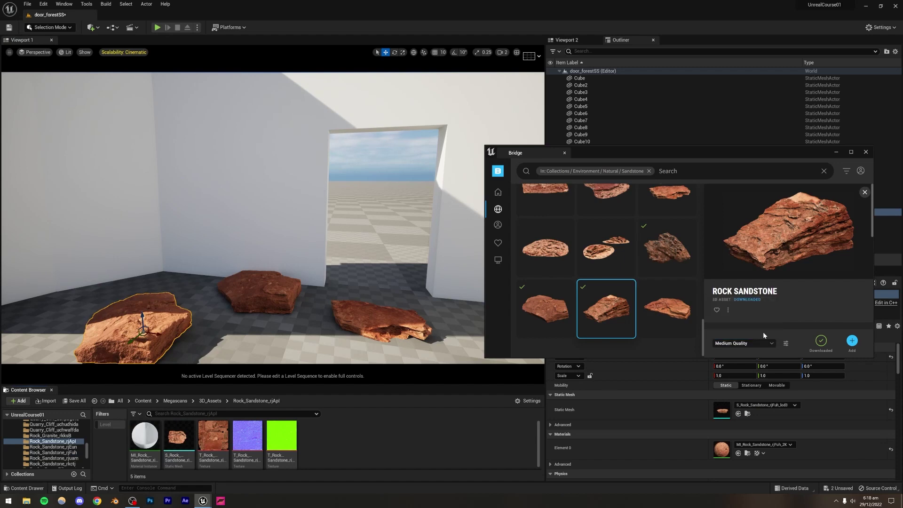
left_click(760, 343)
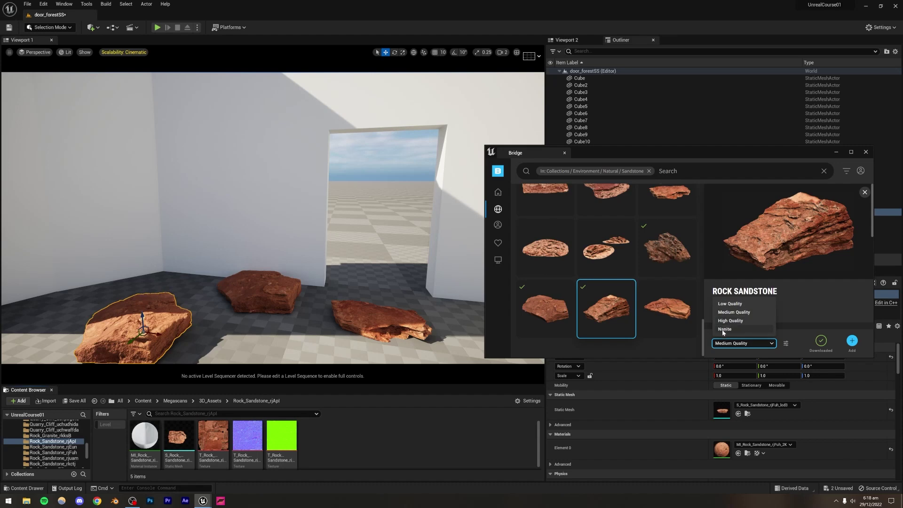
left_click(826, 295)
left_click(743, 343)
right_click_drag(301, 221, 272, 283)
left_click_drag(177, 438, 287, 311)
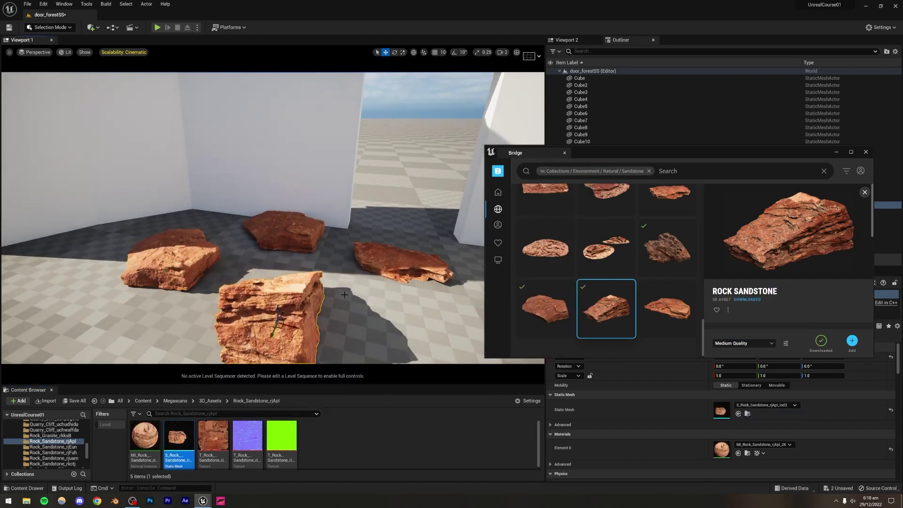
Close Bridge and save all unsaved content, including NewLevelSequence12.
left_click(866, 151)
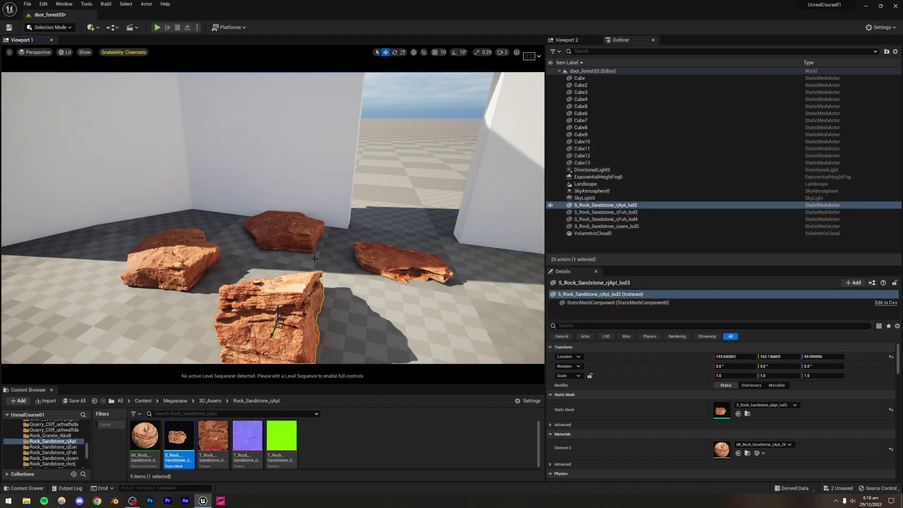
left_click(78, 401)
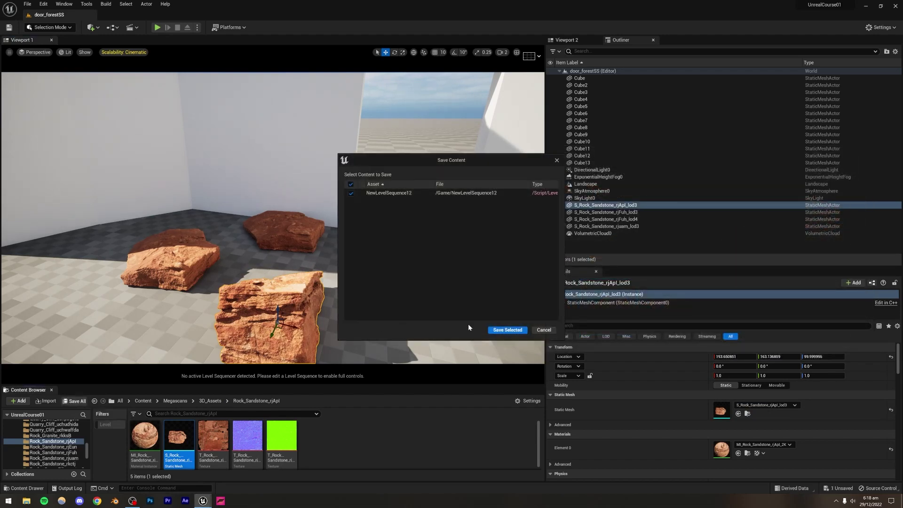
left_click(498, 329)
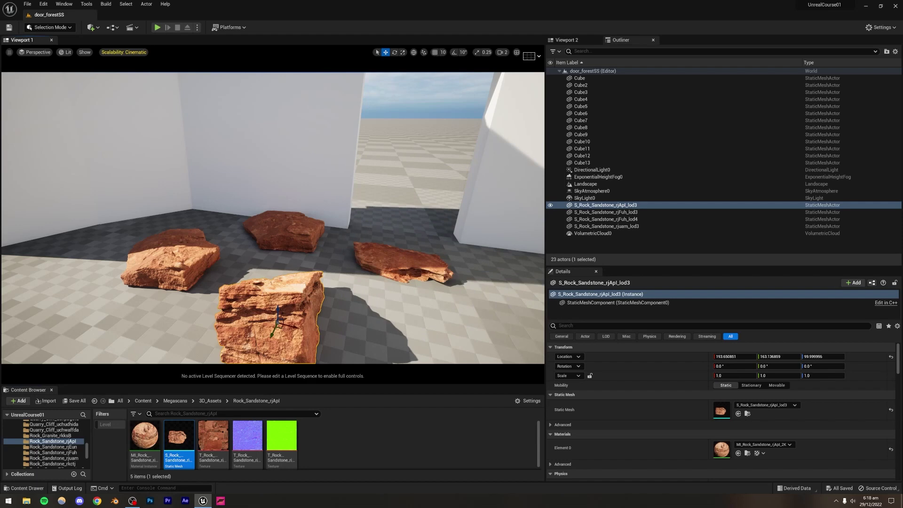
Raise the rjFuh_lod3 sandstone rock off the floor along the wall beside the doorway.
key("s")
right_click_drag(273, 218, 297, 187)
key("w")
left_click(249, 306)
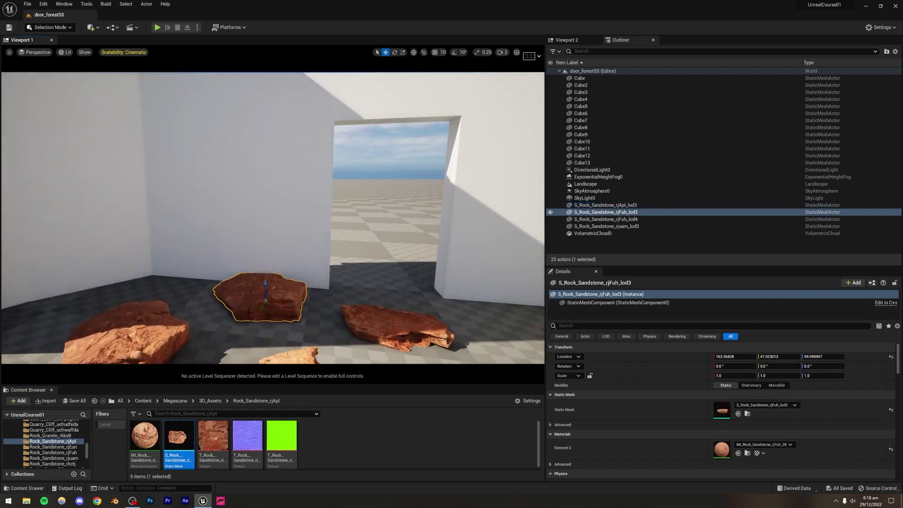
left_click_drag(264, 285, 362, 102)
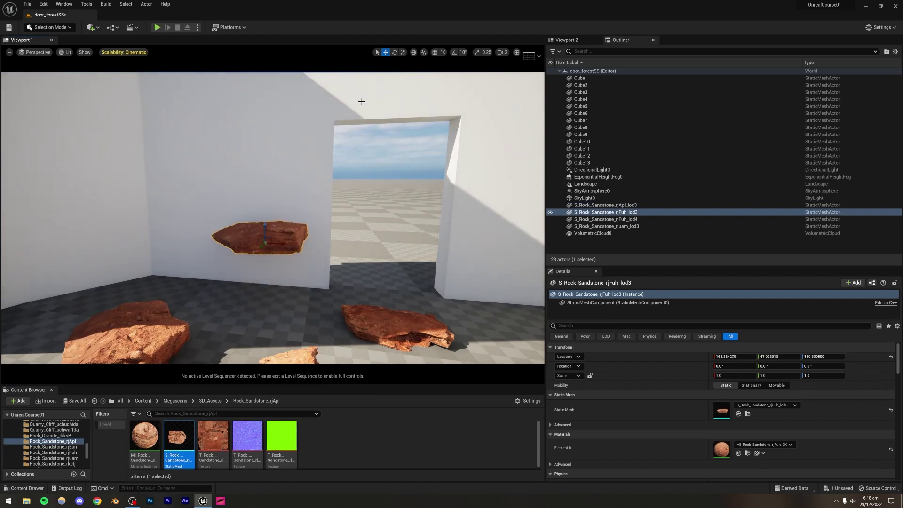
Stand the rjFuh_lod3 rock upright against the wall beside the doorway, turned about 40° and scaled to about 1.87.
left_click(395, 53)
left_click_drag(260, 225, 267, 287)
left_click_drag(286, 230, 286, 261)
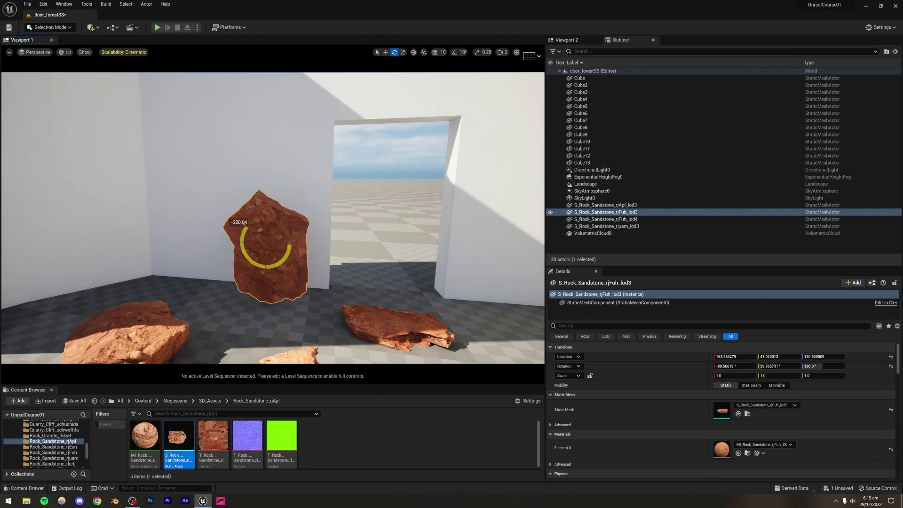
left_click(402, 52)
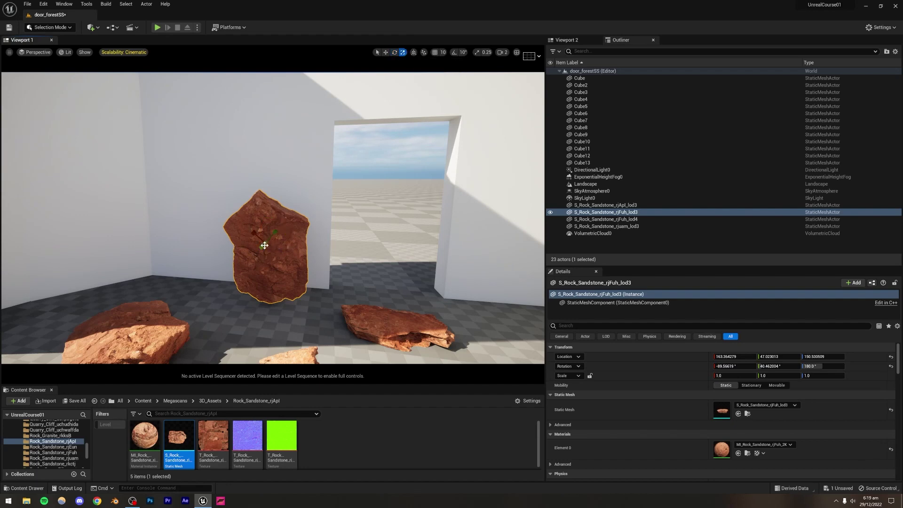
left_click_drag(263, 242, 279, 232)
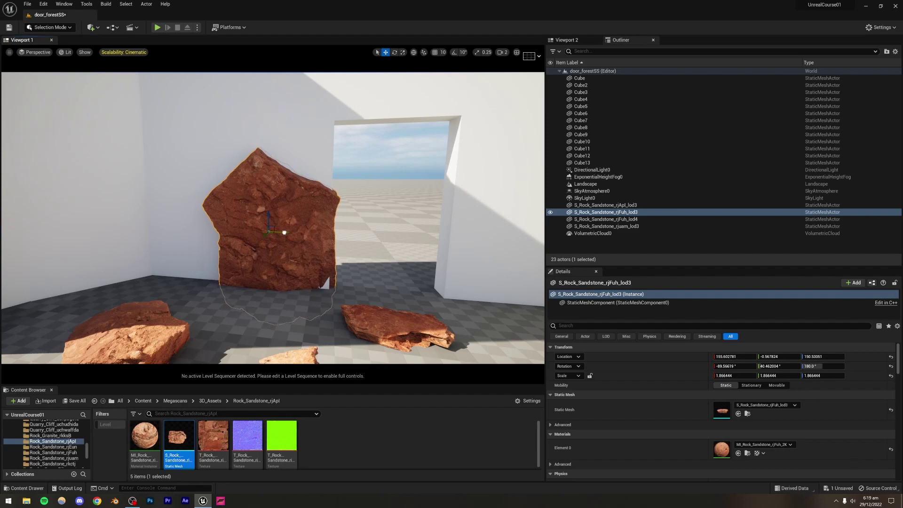
Duplicate the upright rjFuh_lod3 rock above itself at a height of about 226, scale the copy to about 2.18, and rotate it.
right_click_drag(314, 238, 358, 250)
key("w")
key("s")
right_click_drag(287, 311, 319, 235)
key("f")
key("w")
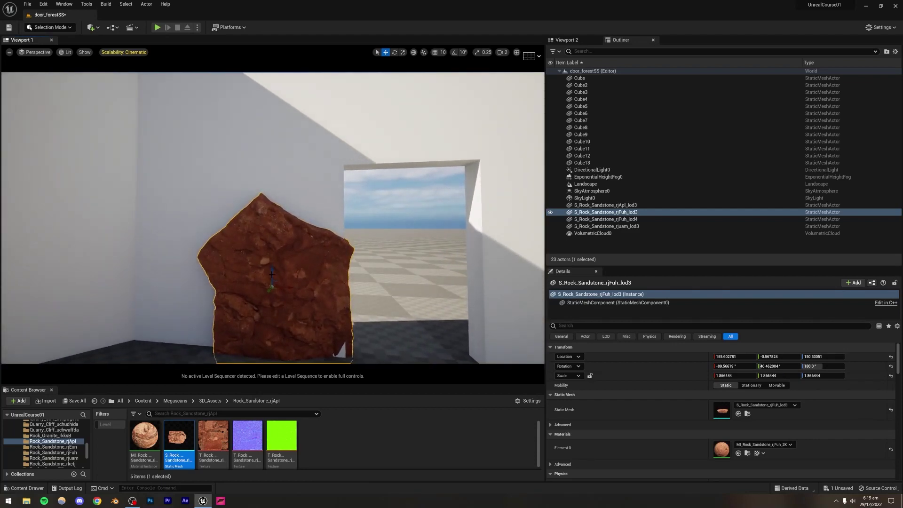
left_click_drag(273, 268, 348, 105, "alt")
left_click(402, 52)
left_click(385, 52)
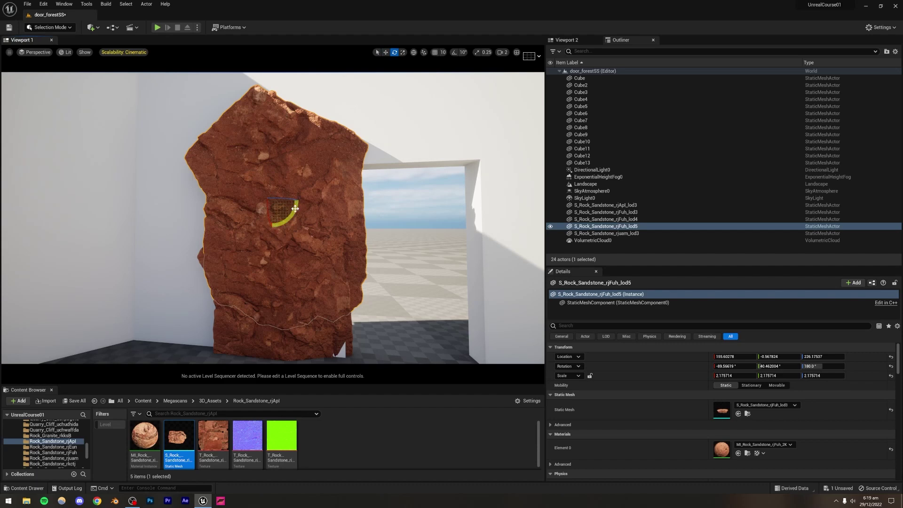
left_click_drag(295, 209, 295, 173)
Select the lower rjFuh_lod3 rock in the stack and shift it slightly beneath the duplicated rock.
right_click_drag(307, 167, 353, 171)
key("s")
right_click_drag(288, 297, 252, 301)
right_click_drag(346, 240, 376, 292)
left_click(363, 255)
key("w")
key("w")
left_click(250, 305)
key("s")
right_click_drag(250, 304, 224, 320)
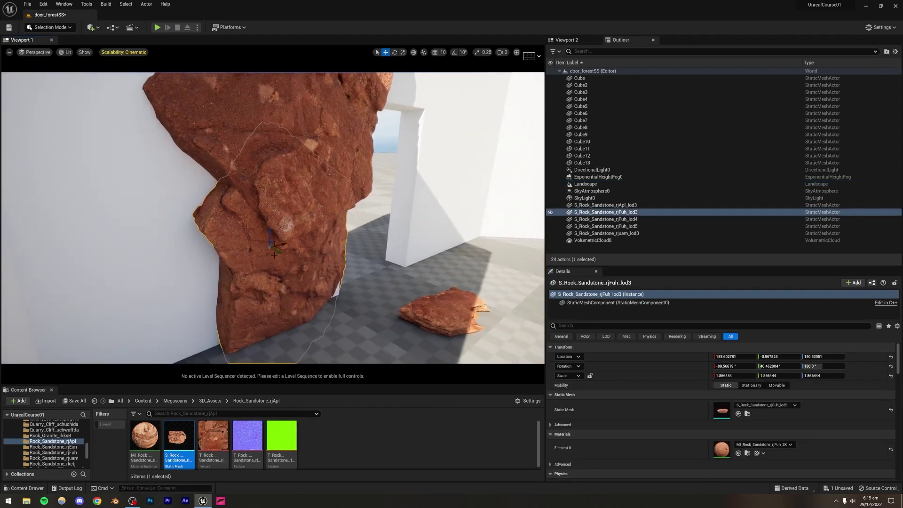
left_click_drag(274, 250, 283, 254)
mouse_move(347, 256)
right_mouse_down()
mouse_move(330, 254)
mouse_move(353, 242)
mouse_move(376, 205)
mouse_move(298, 210)
mouse_move(335, 210)
mouse_move(341, 267)
right_mouse_up()
key("s")
Scale the rjuarn rock to about 2.98 and move it into the wall corner beside the stacked rocks.
left_click(344, 207)
key("s")
key("w")
key("s")
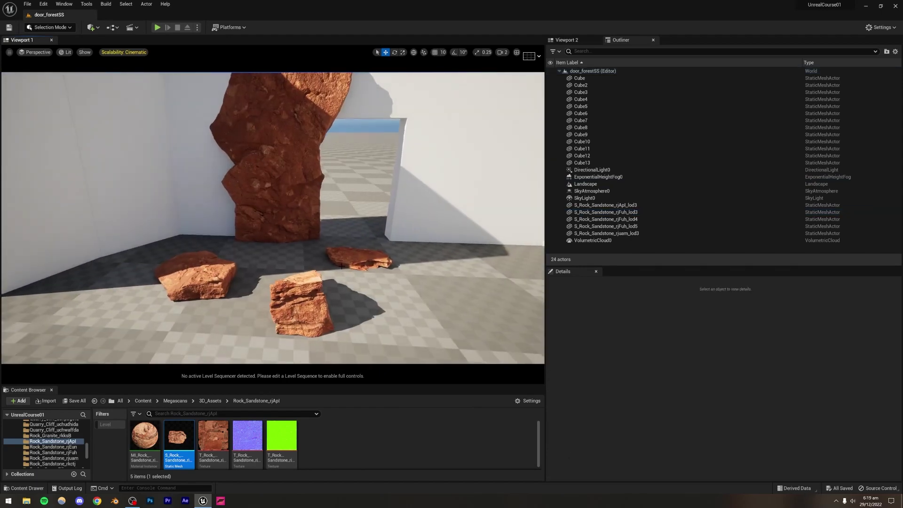
left_click(352, 262)
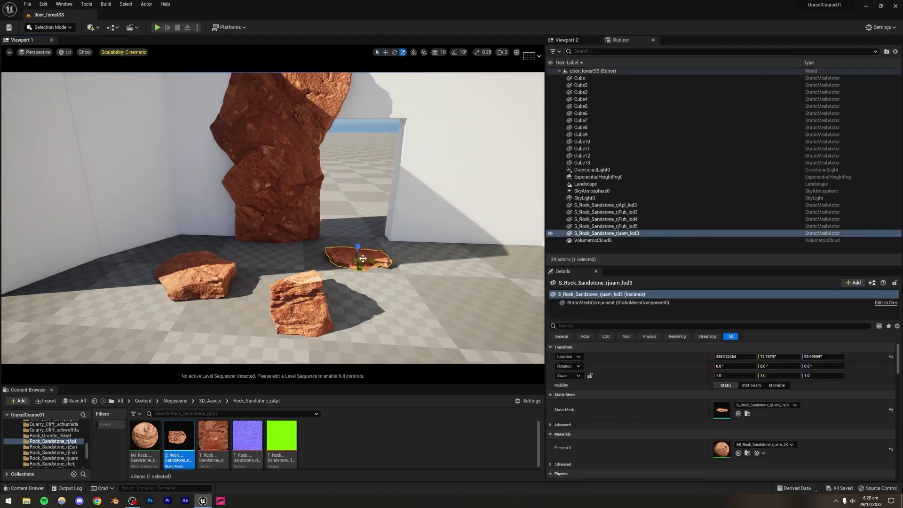
left_click_drag(358, 260, 359, 259)
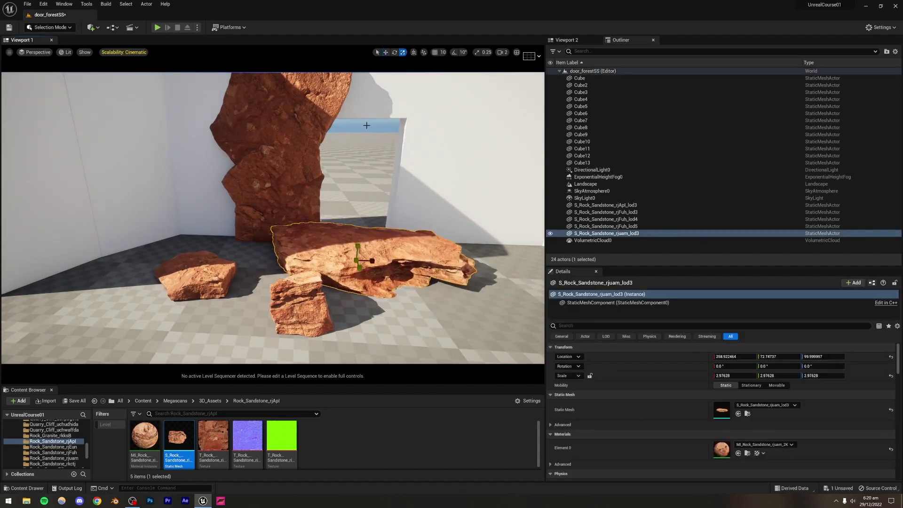
left_click(386, 52)
left_click_drag(374, 263, 188, 238)
left_click(358, 306)
right_click_drag(357, 305, 294, 292)
key("ctrl+z")
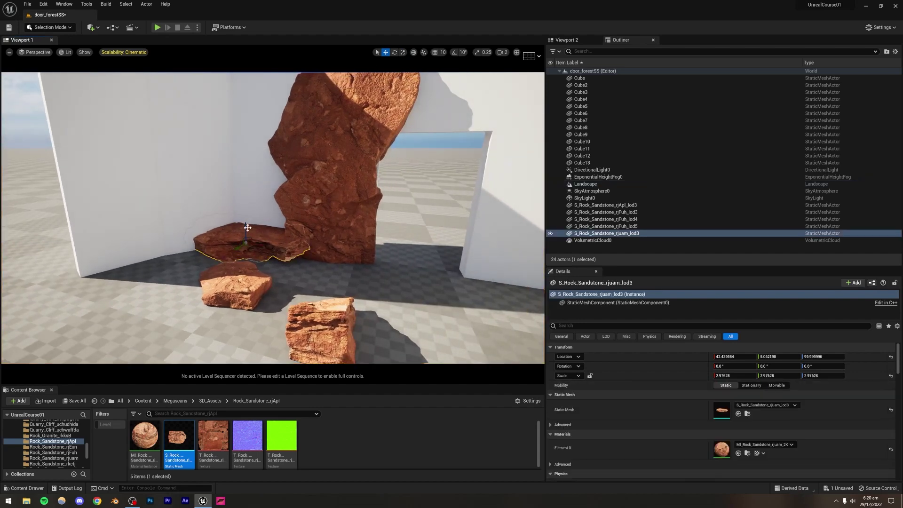
left_click_drag(247, 227, 249, 226)
left_click(256, 212)
key("Escape")
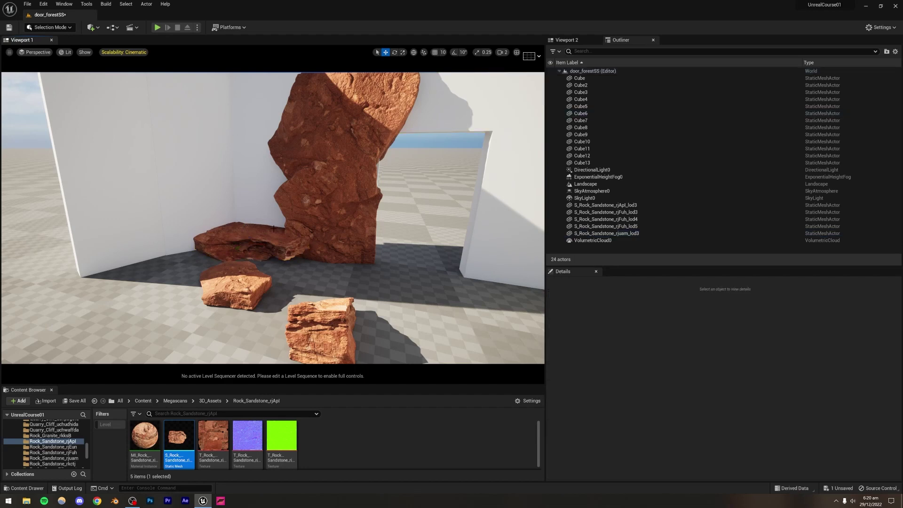
Tilt the rjuarn rock upright by about 78° and raise it to a height of about 319 beside the stack.
left_click(271, 237)
left_click(394, 53)
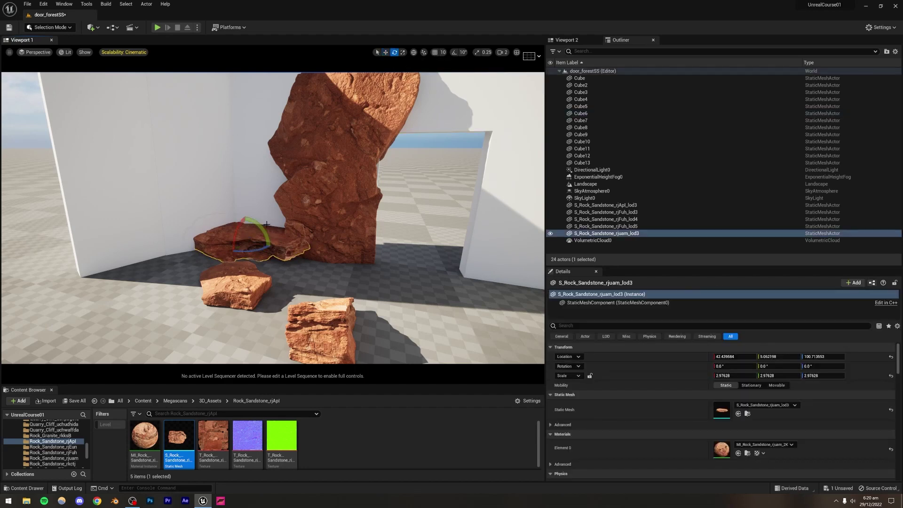
left_click_drag(238, 228, 230, 247)
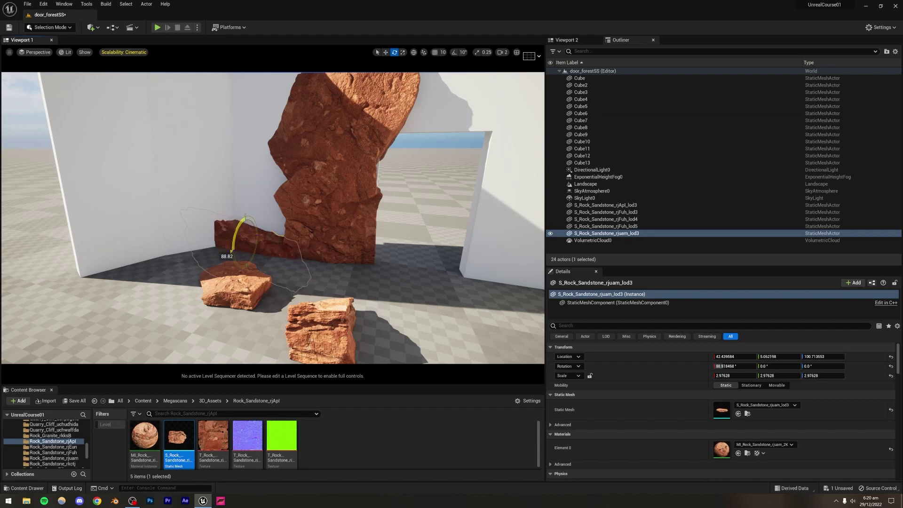
left_click(386, 53)
right_click_drag(346, 208, 317, 179)
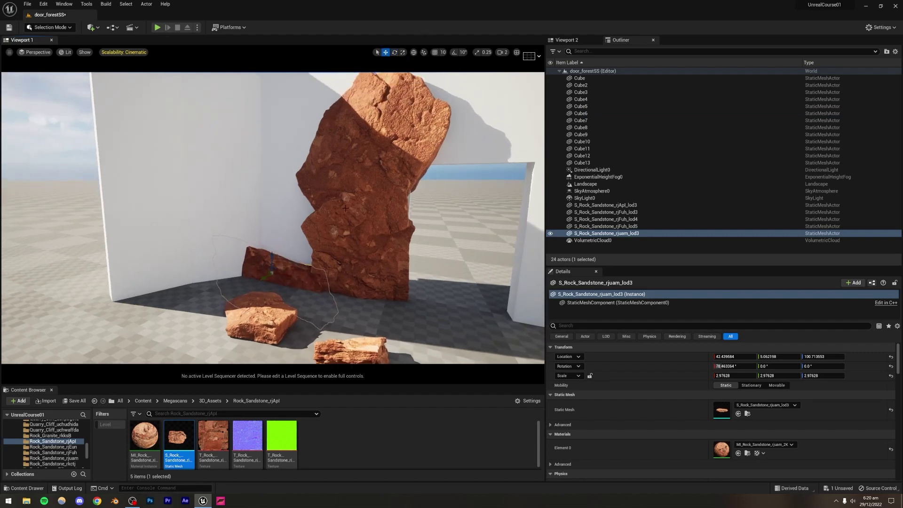
left_click_drag(274, 265, 284, 106)
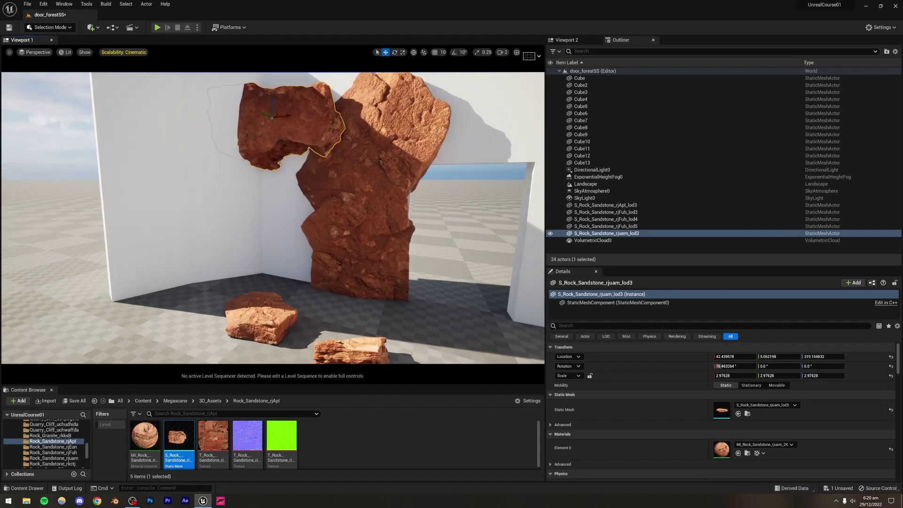
Push the raised rjuarn rock back into the wall to about Y -5.5.
right_click_drag(284, 105, 284, 61)
right_click_drag(273, 218, 235, 287)
right_click_drag(334, 162, 366, 175)
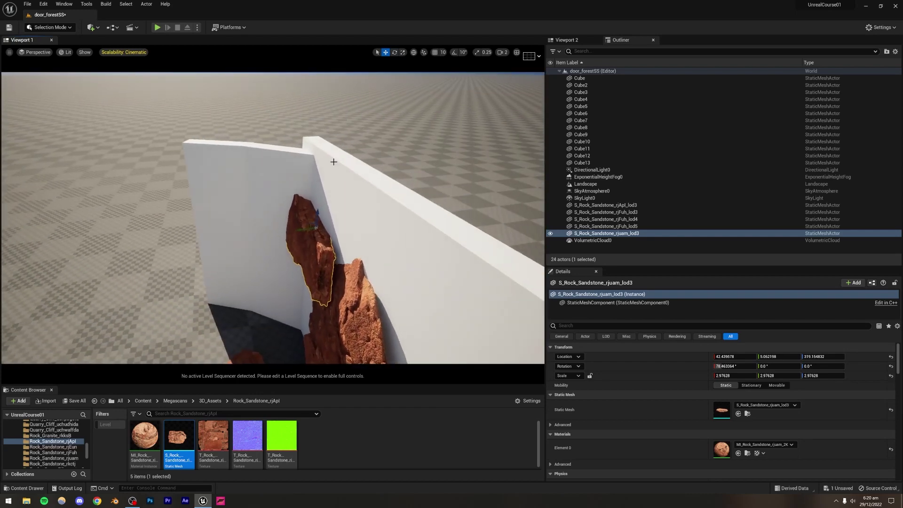
left_click_drag(302, 231, 310, 231)
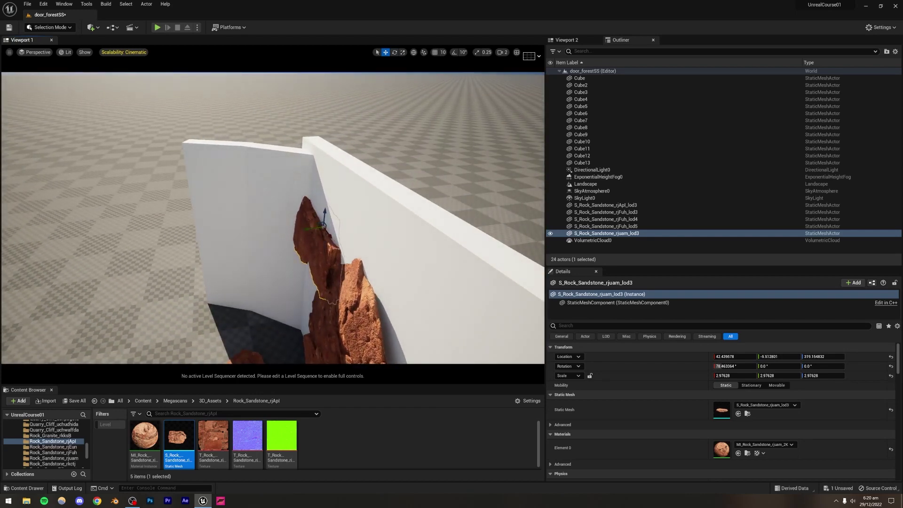
mouse_move(310, 232)
right_mouse_down()
mouse_move(287, 249)
mouse_move(282, 277)
mouse_move(311, 240)
right_mouse_up()
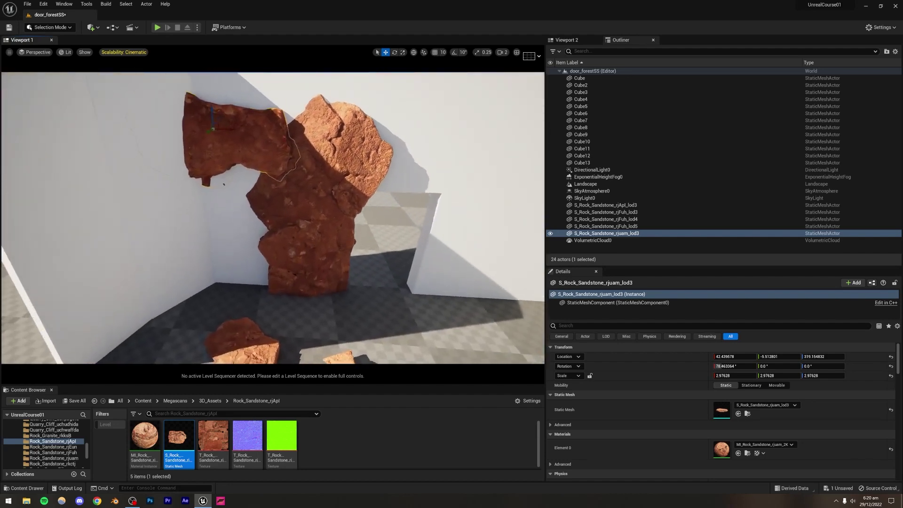
right_click_drag(388, 77, 388, 77)
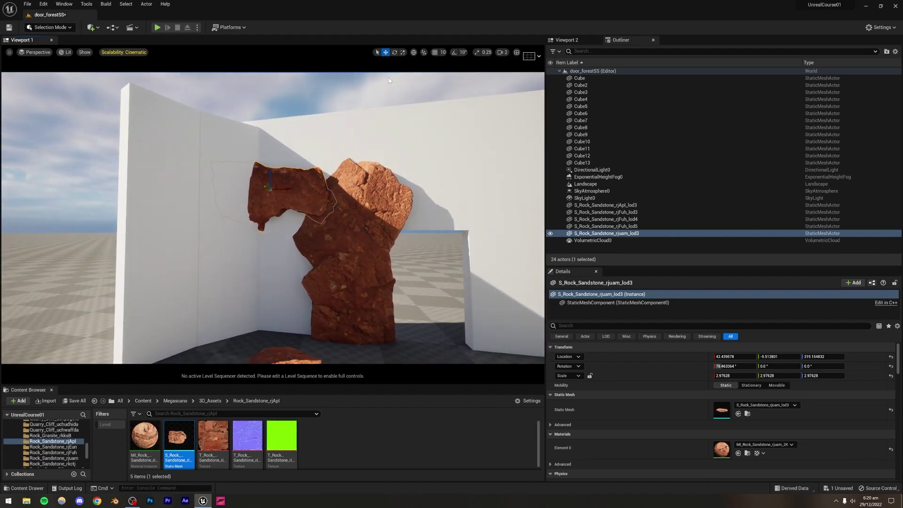
Rotate the rjuarn rock by about 68° in the wall's plane and scale it to about 4.2.
left_click(395, 52)
left_click_drag(295, 187, 291, 225)
left_click(403, 52)
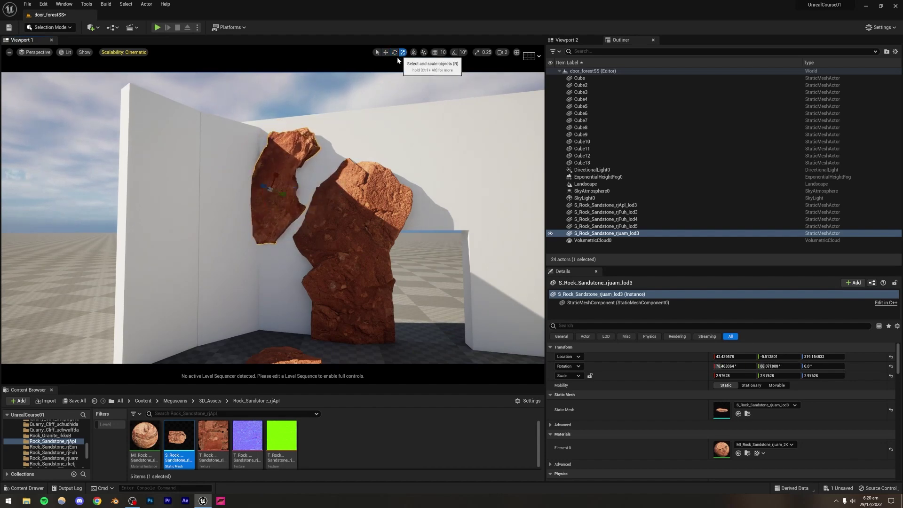
left_click_drag(272, 192, 288, 177)
left_click(385, 52)
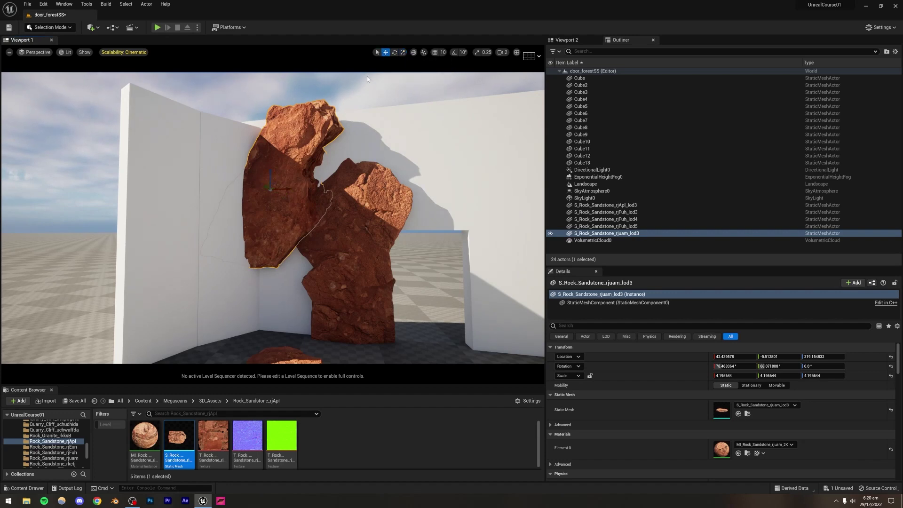
Turn the rjuarn rock to about 40° and move it above the doorway at about X 349, Z 373.
left_click(395, 52)
left_click_drag(291, 201, 356, 107)
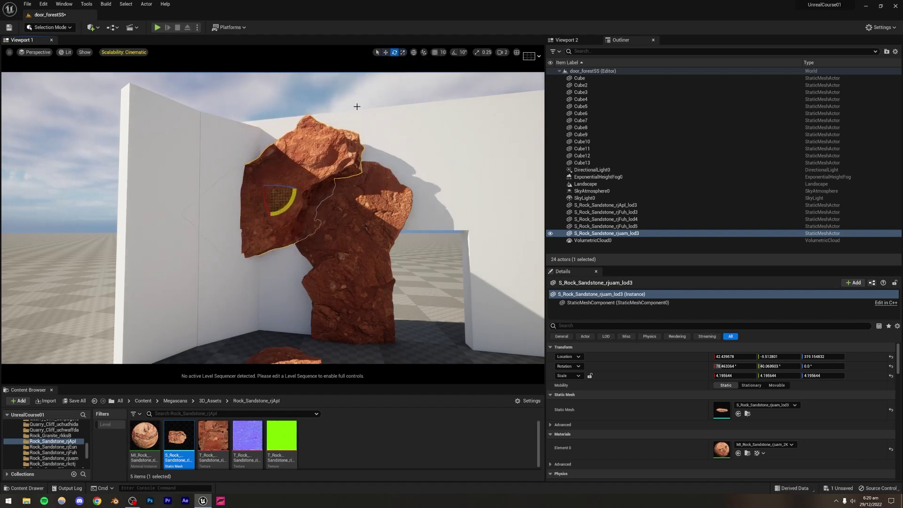
left_click_drag(274, 184, 496, 137)
right_click_drag(448, 103, 541, 81)
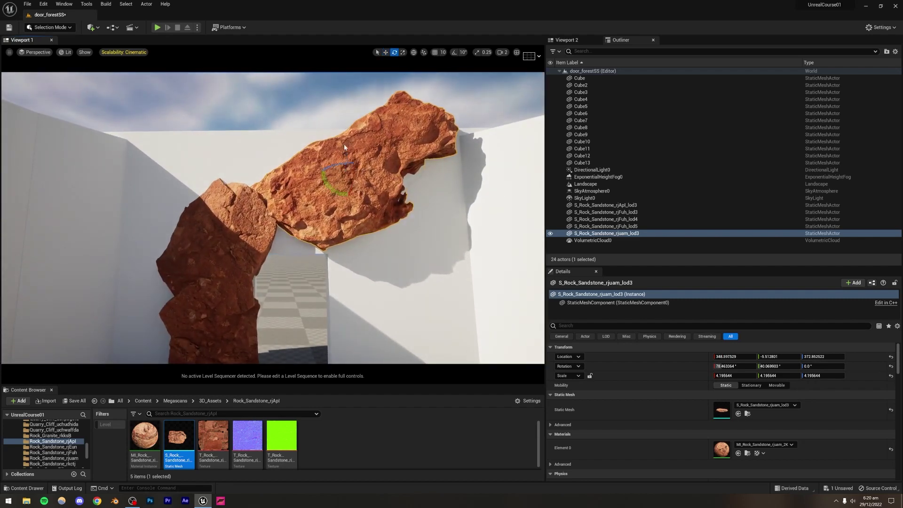
Flip the rjuarn rock to lie nearly level and lower it over the doorway's top edge at a height of about 291.
left_click_drag(332, 191, 332, 191)
left_click(385, 53)
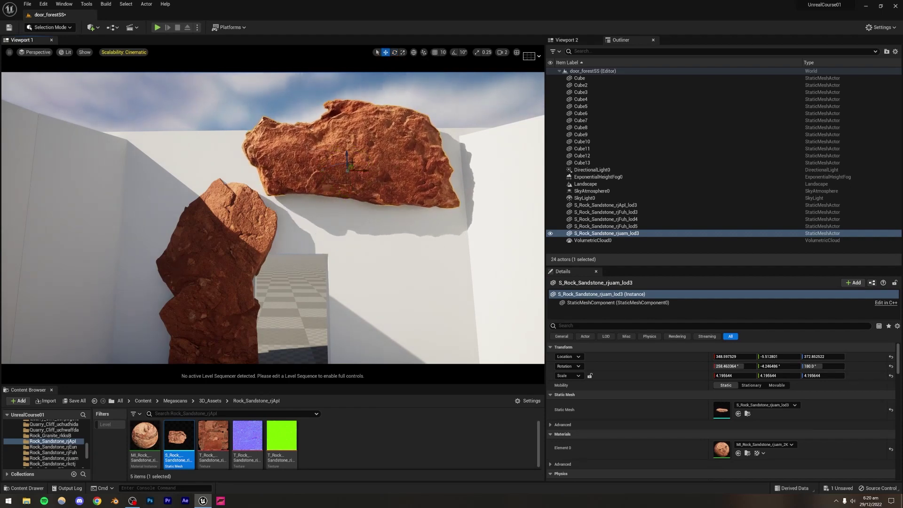
left_click_drag(349, 163, 330, 228)
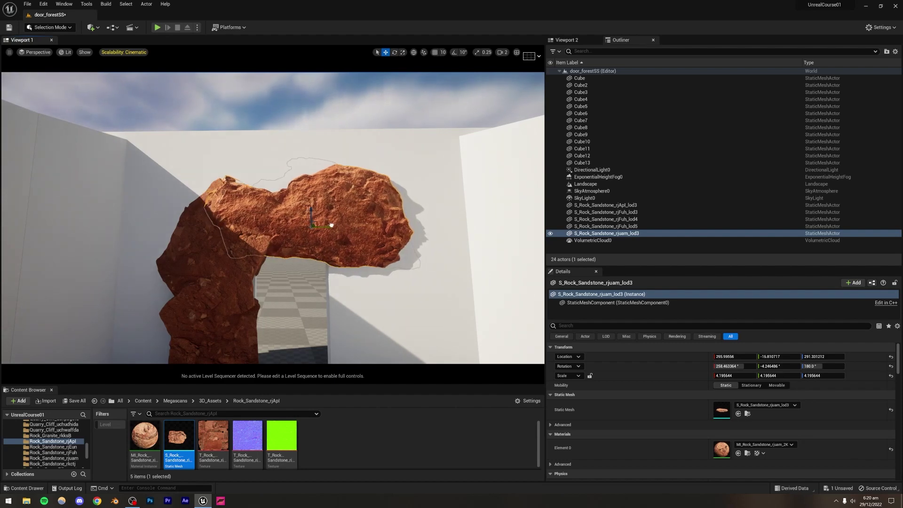
Move the rjFuh_lod4 rock to the bare side of the doorway, scale it to about 2.25, and stand it upright.
right_click_drag(331, 227, 324, 291)
key("w")
key("s")
right_click_drag(263, 217, 254, 221)
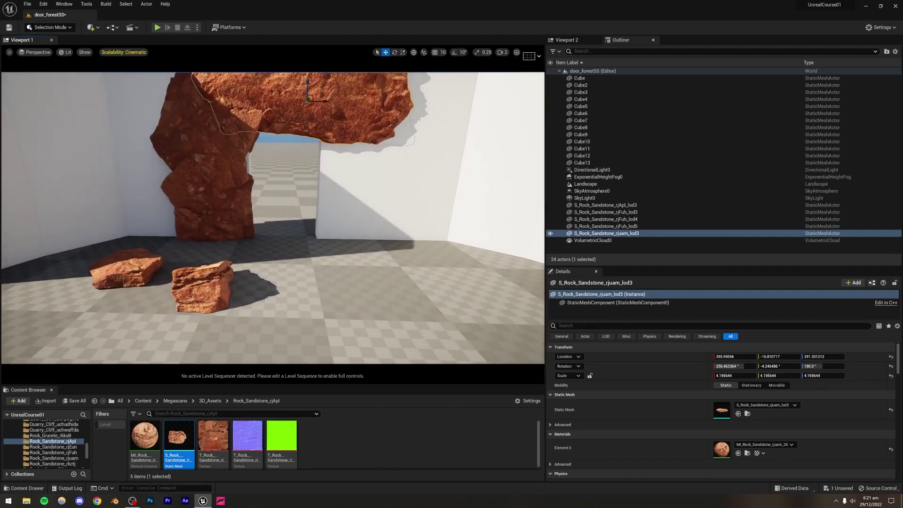
left_click(129, 270)
left_click_drag(142, 273, 341, 285)
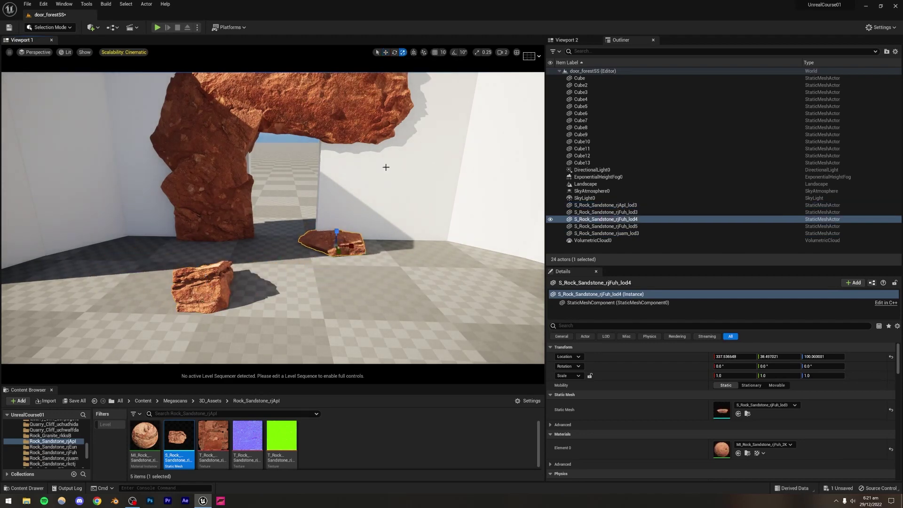
left_click_drag(337, 232, 358, 211)
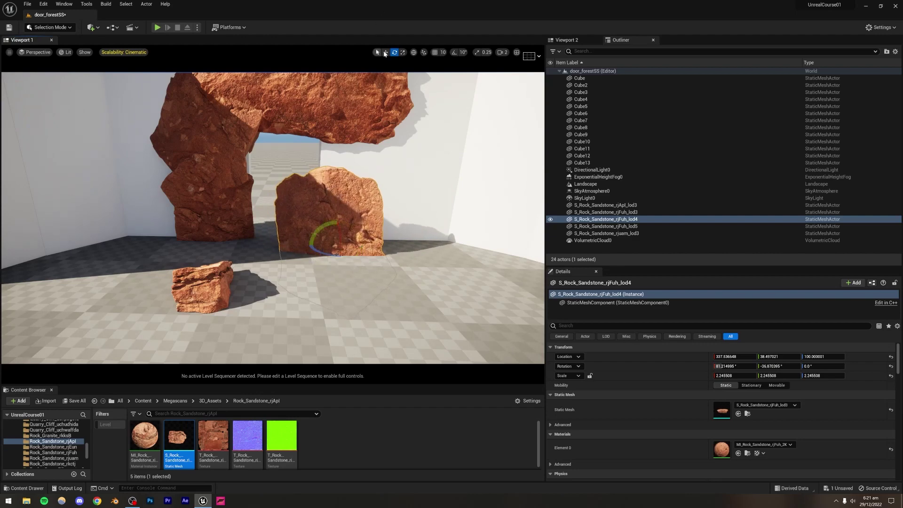
Push the upright rjFuh_lod4 rock back against the wall and fit it beneath the rock spanning the doorway.
left_click(385, 53)
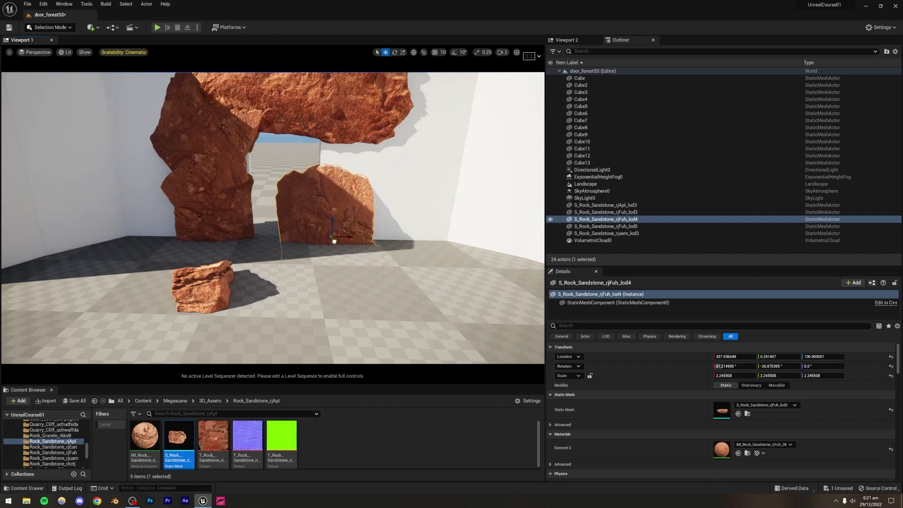
left_click_drag(386, 237, 383, 198)
left_click(280, 198)
Move the rjApl rock across the floor to the outer base of the rjFuh_lod4 rock beside the doorway.
right_click_drag(280, 198, 414, 169)
key("w")
key("a")
right_click_drag(273, 216, 207, 226)
key("w")
key("s")
key("s")
right_click_drag(307, 256, 306, 256)
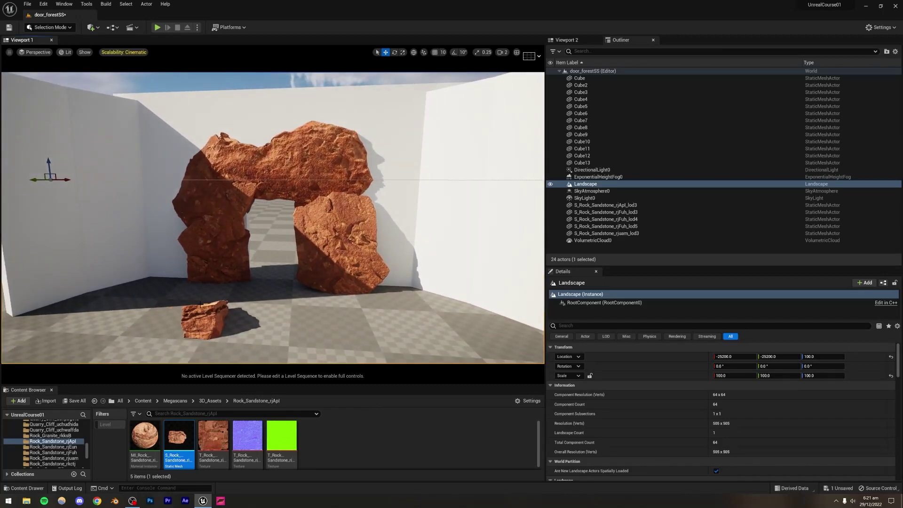
left_click(206, 315)
left_click_drag(218, 325, 422, 334)
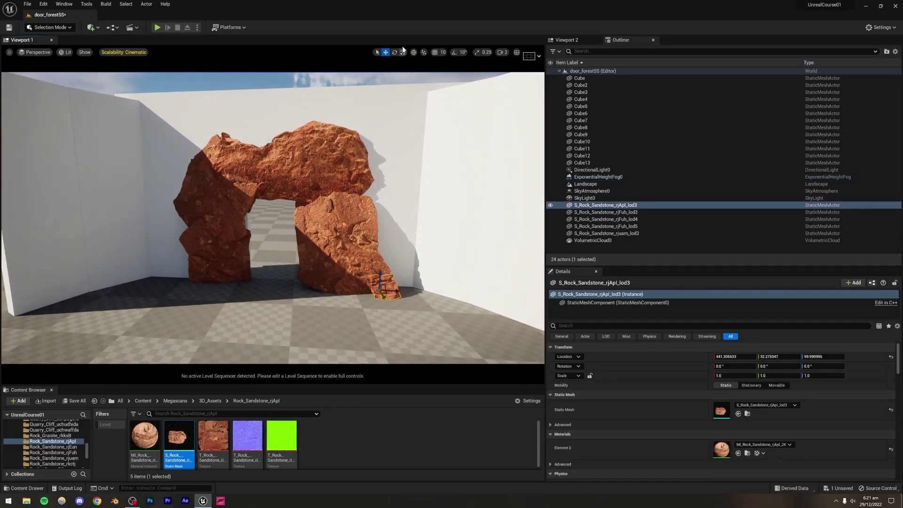
Scale the rjApl rock to about 3.03, tilt it about 6°, and seat it against the wall at a height of about 110.
left_click_drag(380, 291, 408, 277)
left_click_drag(752, 375, 739, 376)
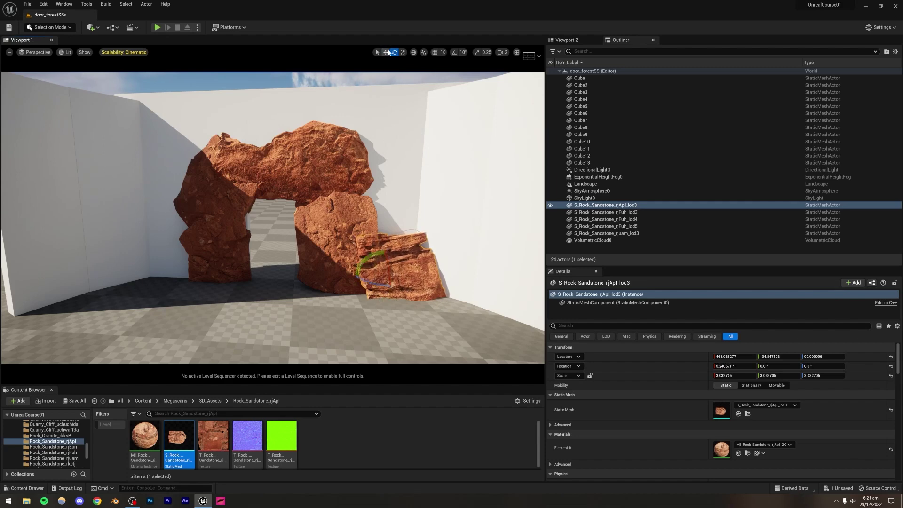
left_click(387, 52)
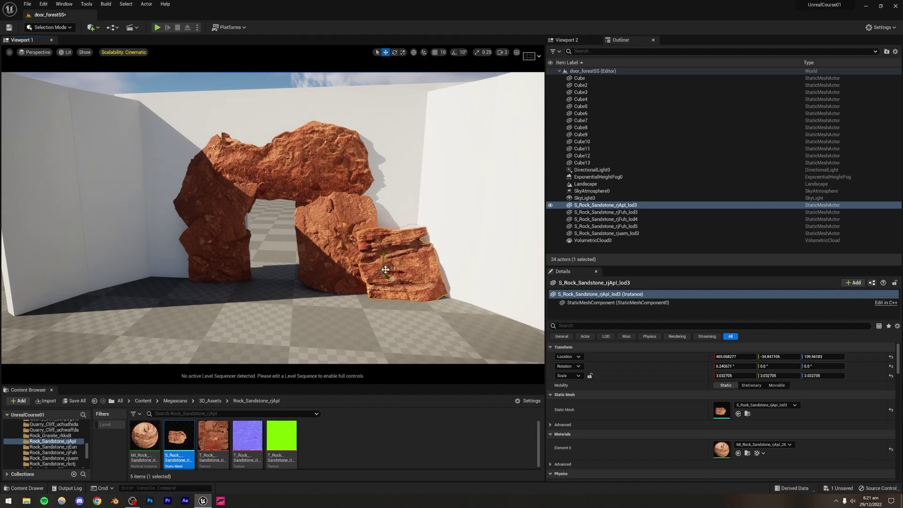
left_click(256, 341)
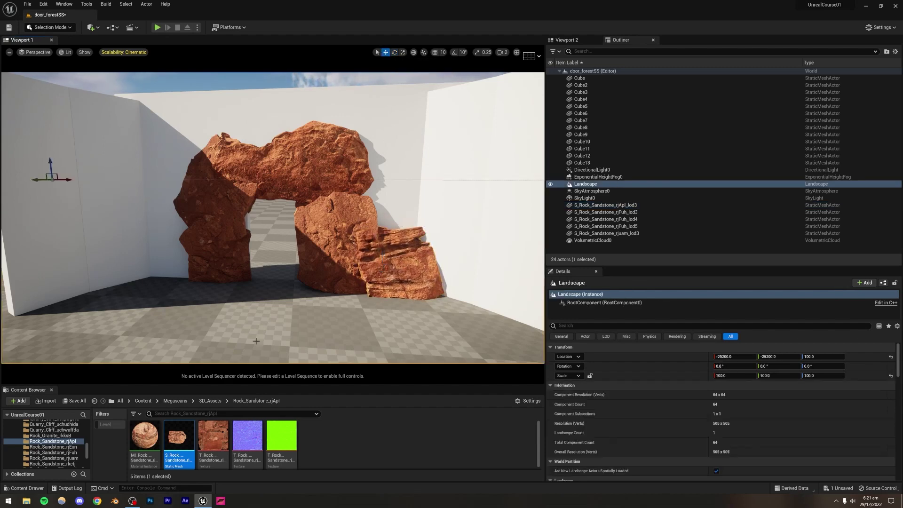
right_click_drag(259, 310, 287, 297)
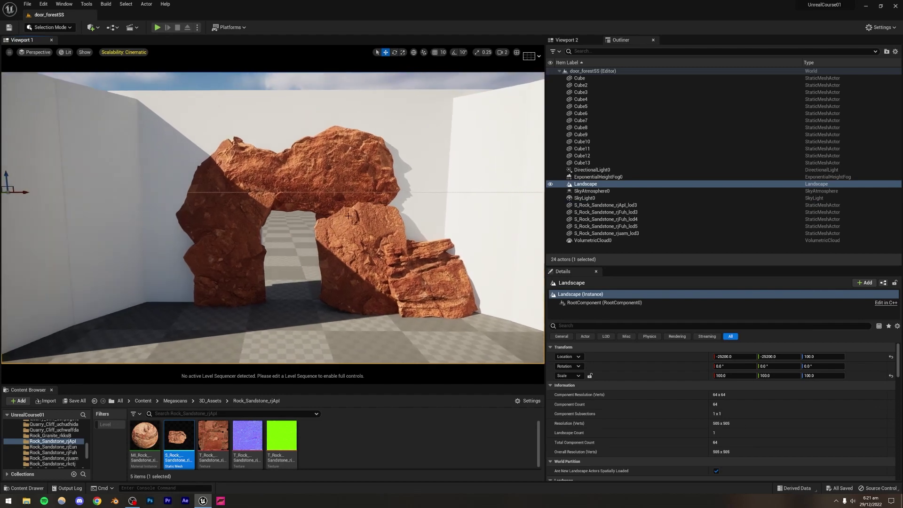
Duplicate the upright rjFuh_lod4 rock together with the rock spanning the doorway to the other side, against the shaded corner of the wall.
left_click(357, 235)
left_click(352, 187, "shift")
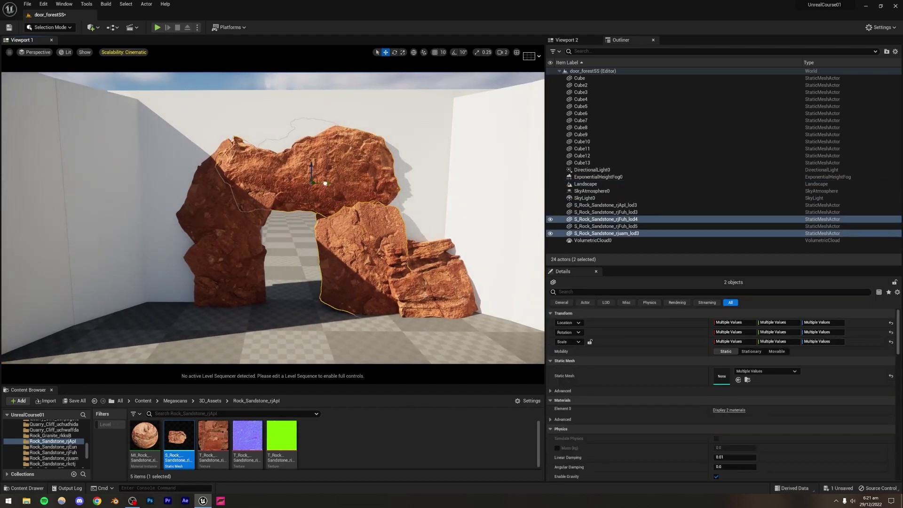
left_click_drag(325, 183, 184, 187, "alt")
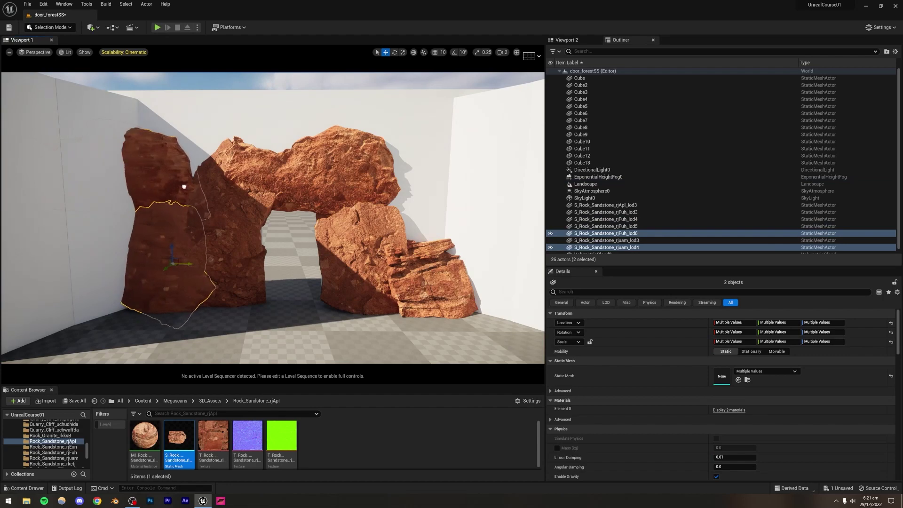
right_click_drag(191, 190, 150, 178)
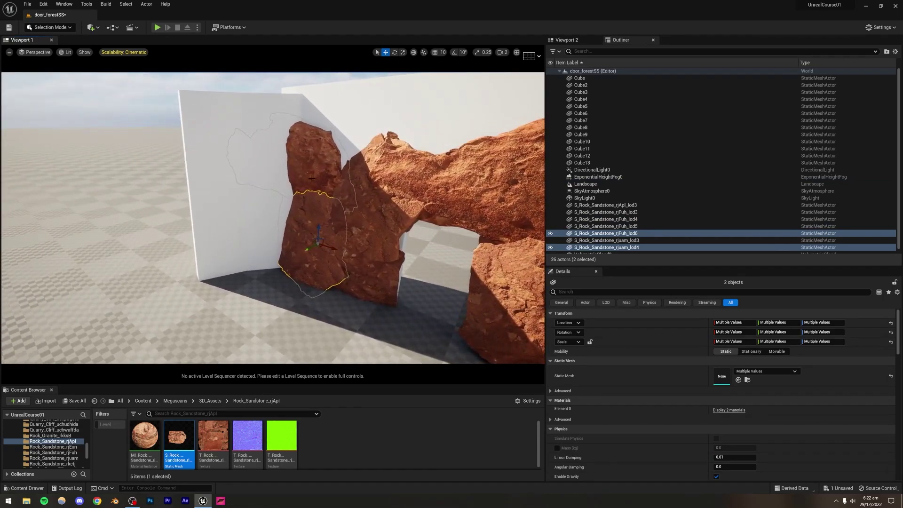
Move the copied rjuam_lod4 rock onto the stacked rocks beside the doorway at a height of about 343 and pitch it to about -57.7°.
left_click(339, 188)
right_click_drag(339, 188, 258, 162)
left_click_drag(202, 180, 340, 90)
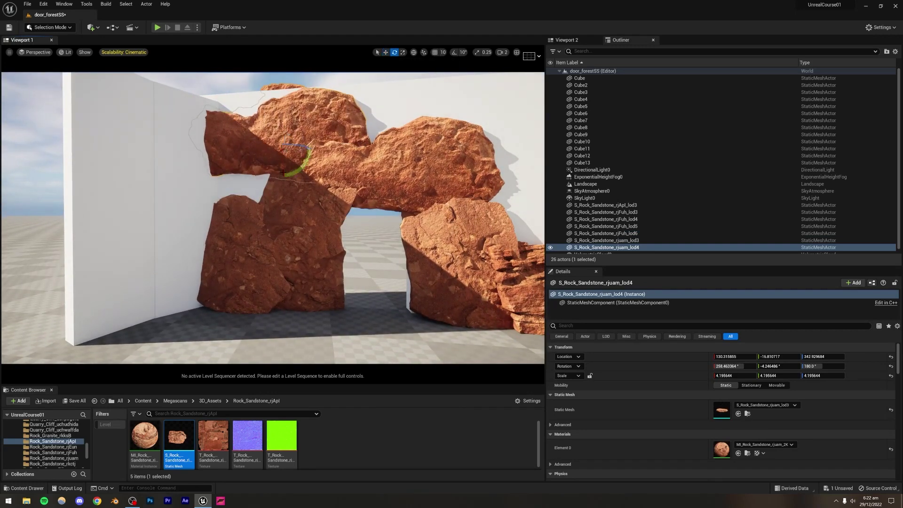
left_click_drag(282, 173, 301, 139)
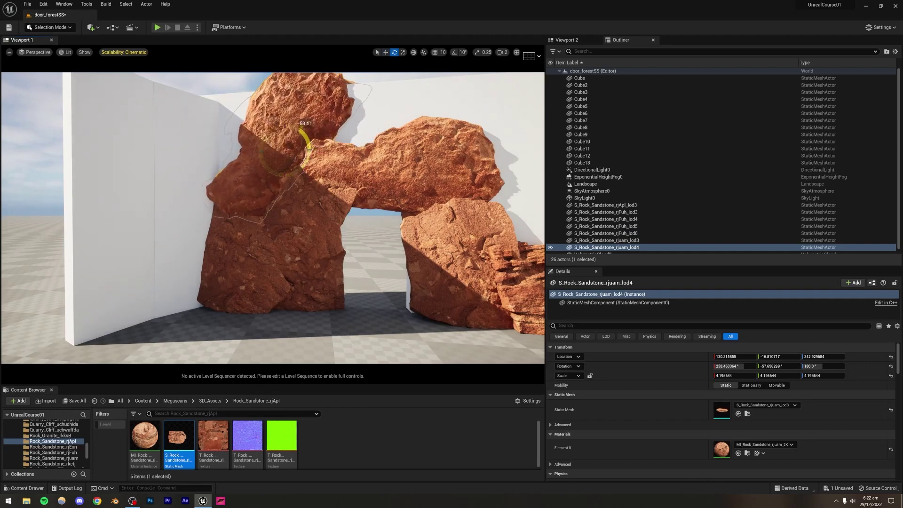
Duplicate the corner rjFuh_lod6 rock toward the adjoining side wall and rotate the copy to a yaw of about -67° to follow that wall.
left_click(373, 272)
right_click_drag(373, 272, 269, 286)
left_click(348, 279)
mouse_move(348, 278)
right_mouse_down()
mouse_move(325, 268)
mouse_move(357, 296)
mouse_move(358, 265)
right_mouse_up()
left_click(403, 52)
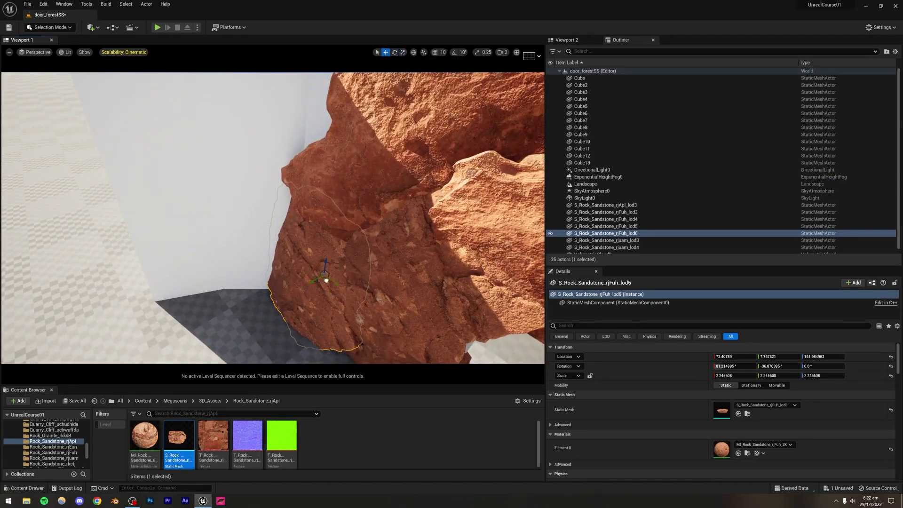
left_click_drag(326, 280, 256, 248, "alt")
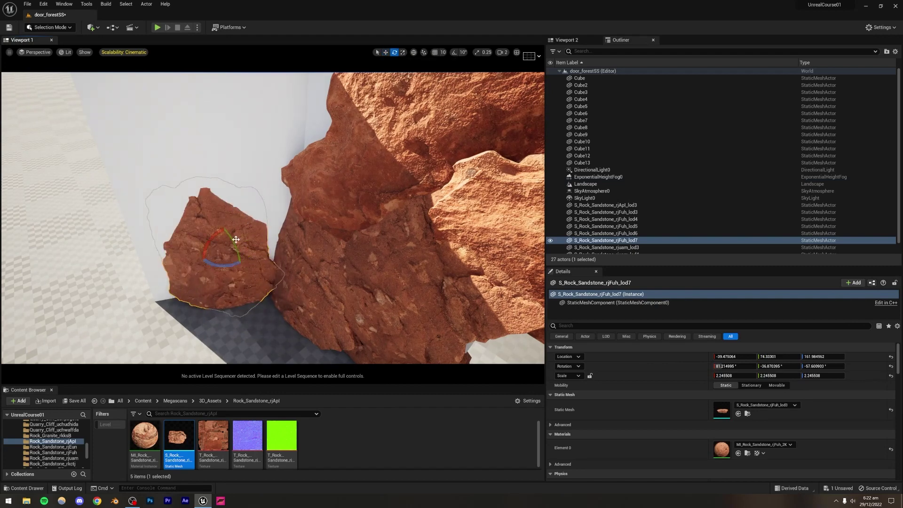
right_click_drag(228, 241, 245, 241)
left_click_drag(214, 241, 218, 267)
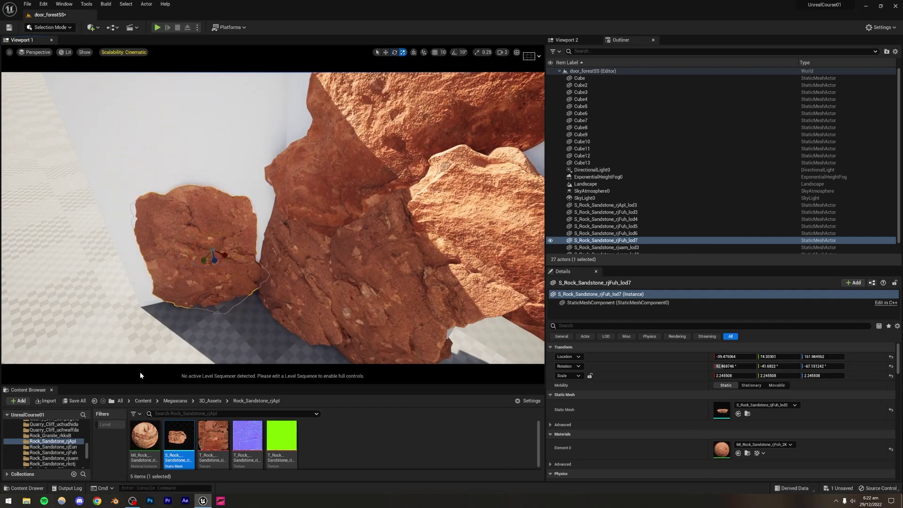
Scale the rjFuh_lod7 rock on the side wall to about 3.73 and raise it to a height of about 210.
mouse_move(211, 249)
left_mouse_down()
mouse_move(208, 257)
mouse_move(225, 235)
mouse_move(219, 242)
left_mouse_up()
right_click_drag(219, 242, 164, 197)
scroll(273, 218, "up", 10)
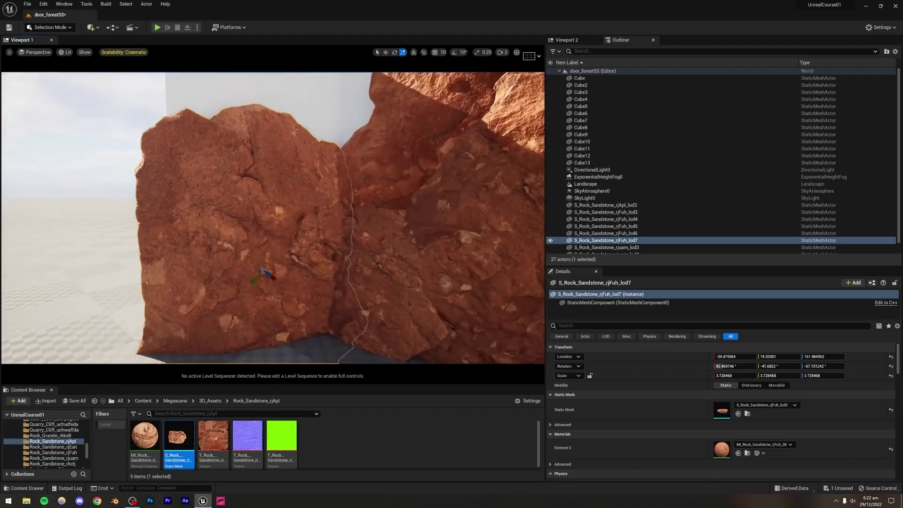
scroll(272, 218, "down", 10)
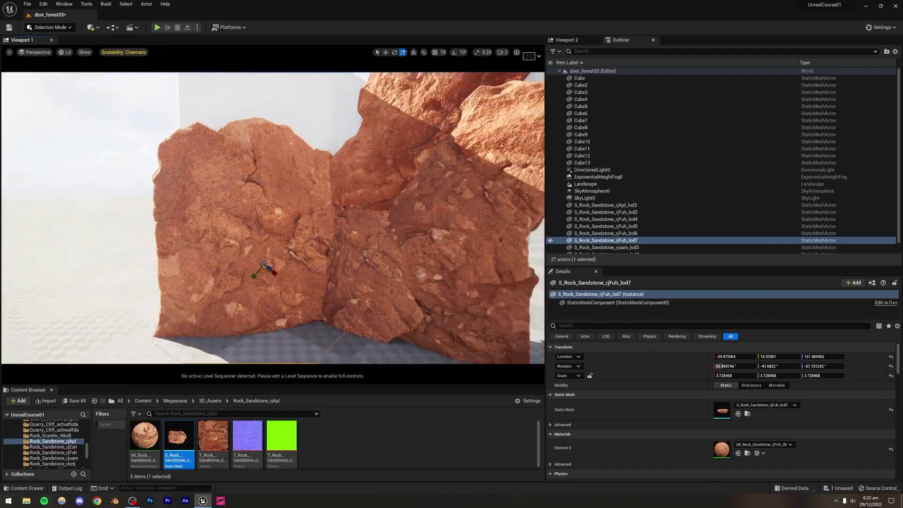
left_click(386, 53)
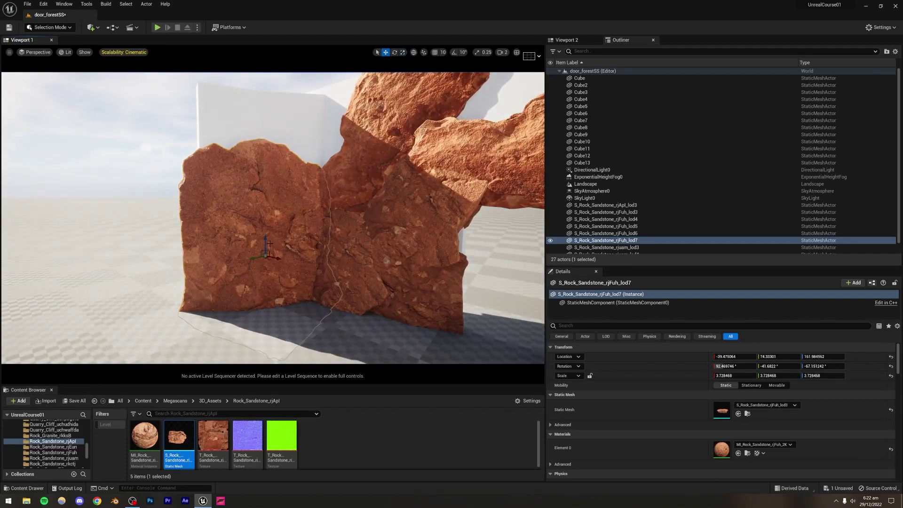
left_click_drag(269, 245, 264, 214)
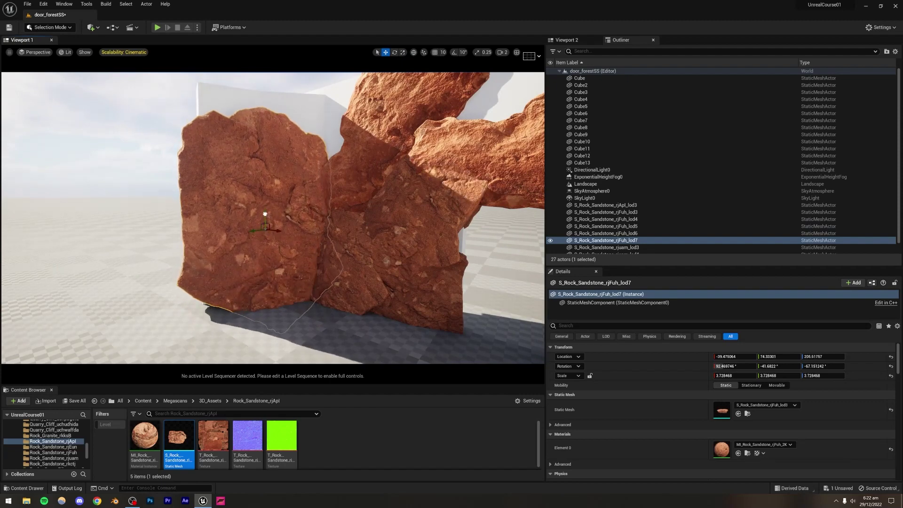
Duplicate the rjuam_lod3 rock spanning the doorway into the upper wall corner and turn the copy to a yaw of about 154°.
right_click_drag(273, 218, 272, 172)
left_click(405, 145)
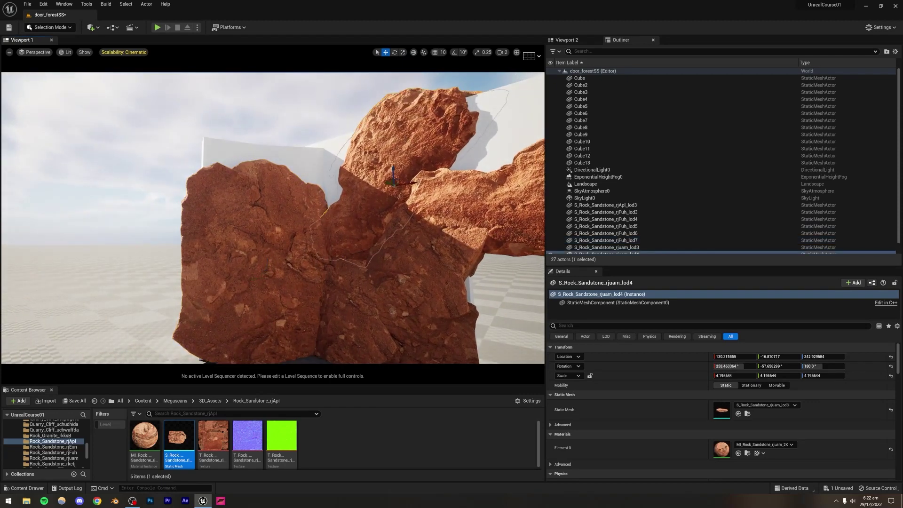
right_click_drag(443, 190, 475, 211)
left_click(443, 191)
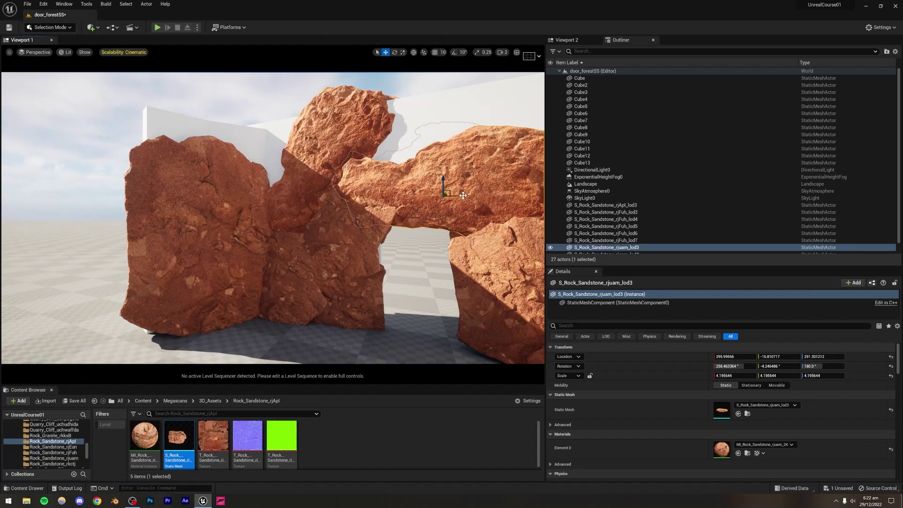
left_click_drag(463, 196, 293, 157, "alt")
left_click(395, 52)
key("w")
right_click_drag(293, 157, 294, 204)
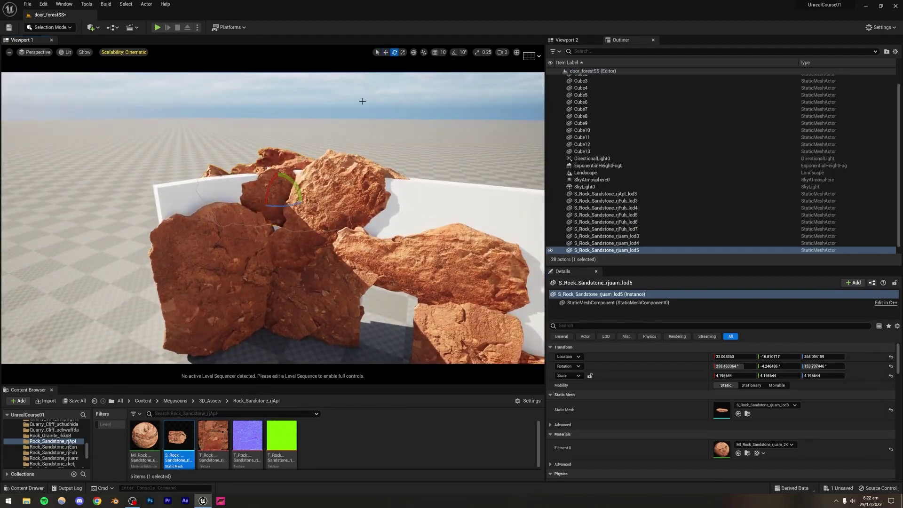
Lower the rjuam_lod5 rock into the gap above the corner rocks, at a height of about 344.
left_click(386, 52)
left_click_drag(279, 201, 277, 199)
right_click_drag(276, 200, 274, 182)
left_click_drag(274, 182, 273, 194)
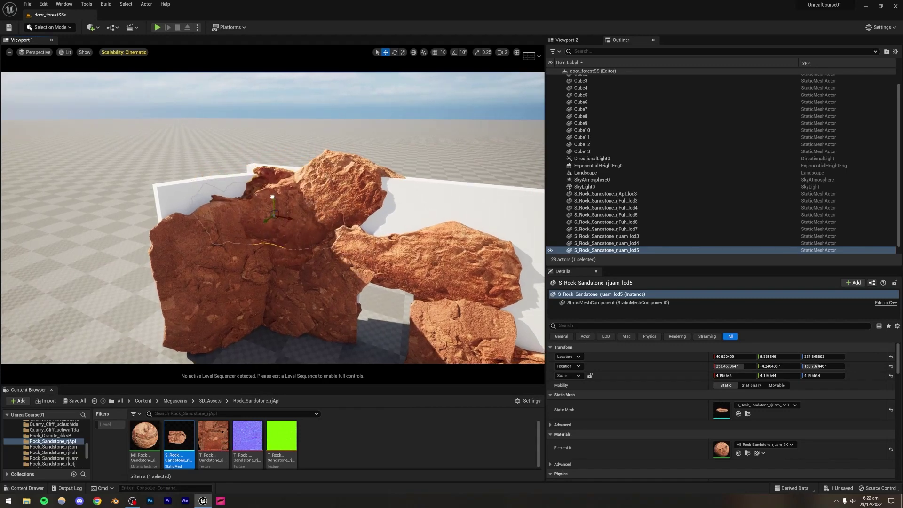
Shift the rjuam_lod5 rock into the corner in the top view, to about X 29.8 and Y 16.7, and return to perspective.
left_click(34, 53)
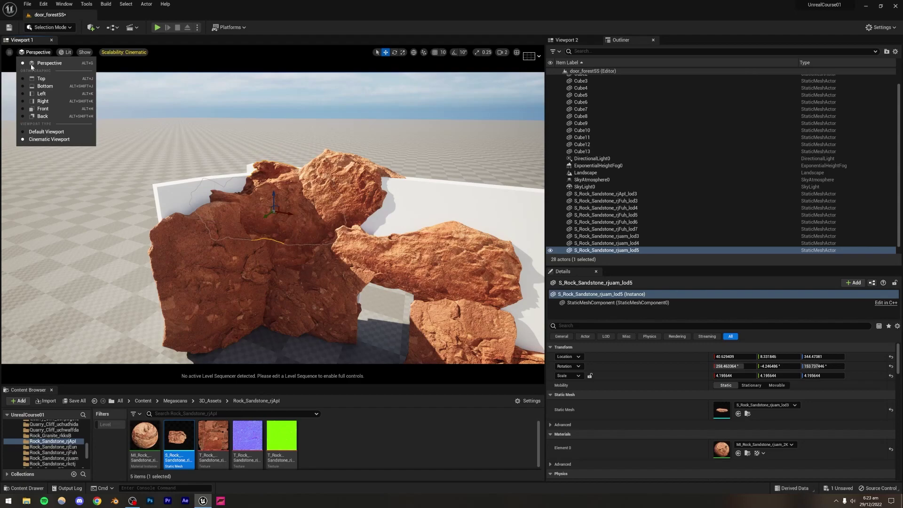
left_click(37, 78)
scroll(254, 208, "up", 10)
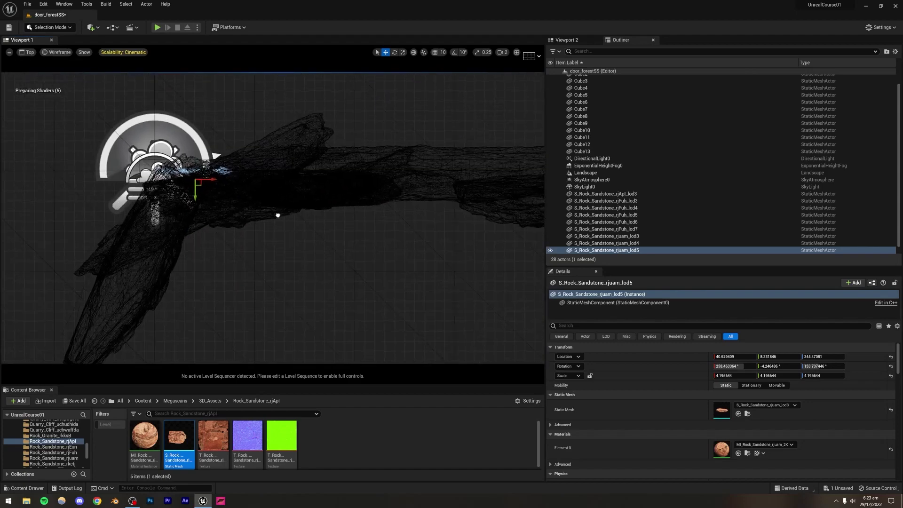
left_click_drag(254, 175, 234, 186)
left_click(23, 52)
left_click(37, 63)
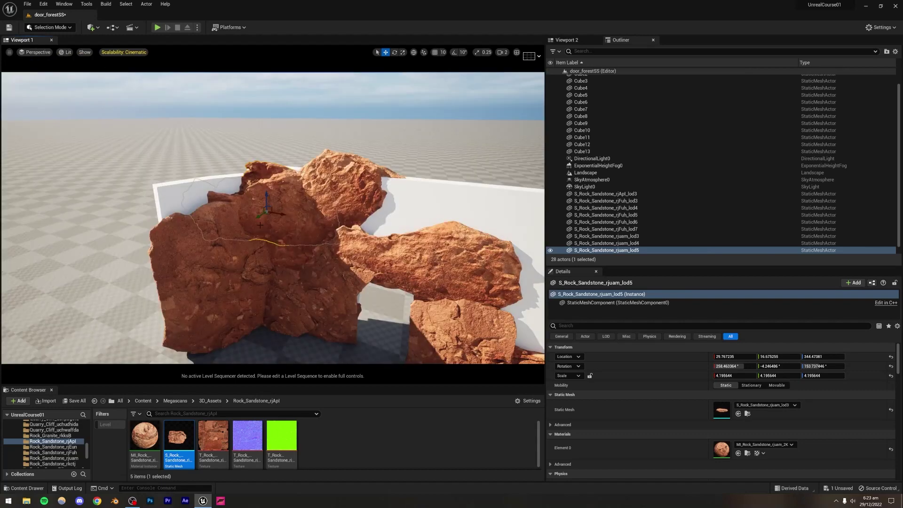
Duplicate the rjFuh_lod7 and rjuam_lod5 rocks together across to the bare side wall opposite.
left_click(71, 188)
right_click_drag(70, 188, 114, 182)
key("q")
key("w")
key("s")
key("s")
right_click_drag(96, 251, 98, 248)
left_click(112, 220)
left_click(144, 179, "ctrl")
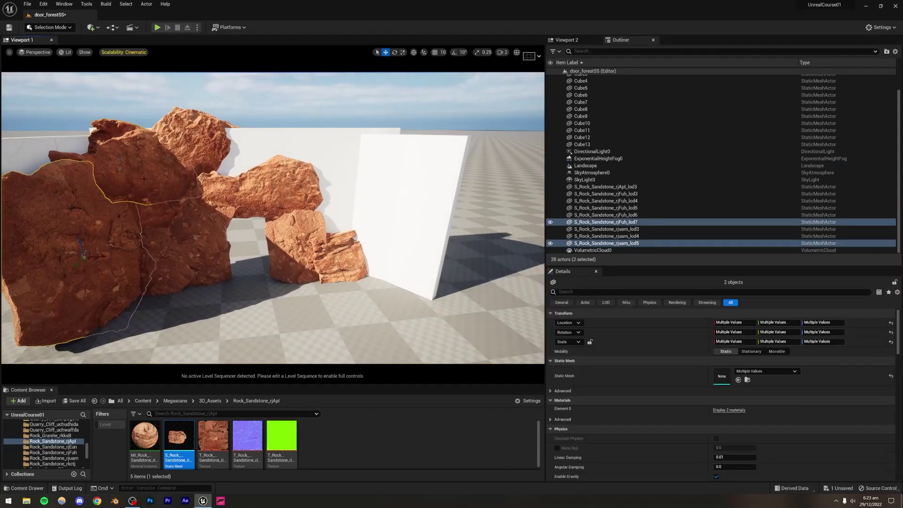
left_click_drag(97, 257, 421, 175, "alt")
right_click_drag(421, 175, 486, 80)
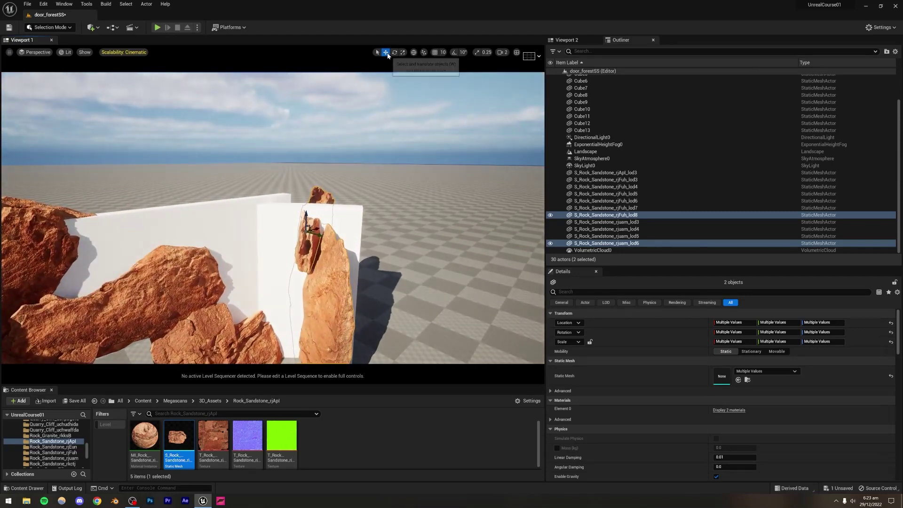
Turn the two copied rocks around to face inward and move them over the inner face of the opposite side wall.
left_click_drag(312, 240, 339, 235)
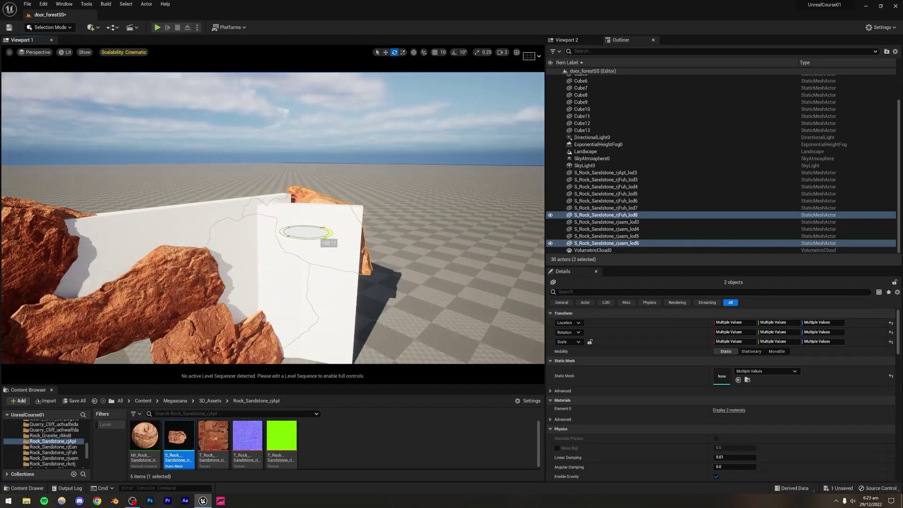
right_click_drag(332, 233, 286, 288)
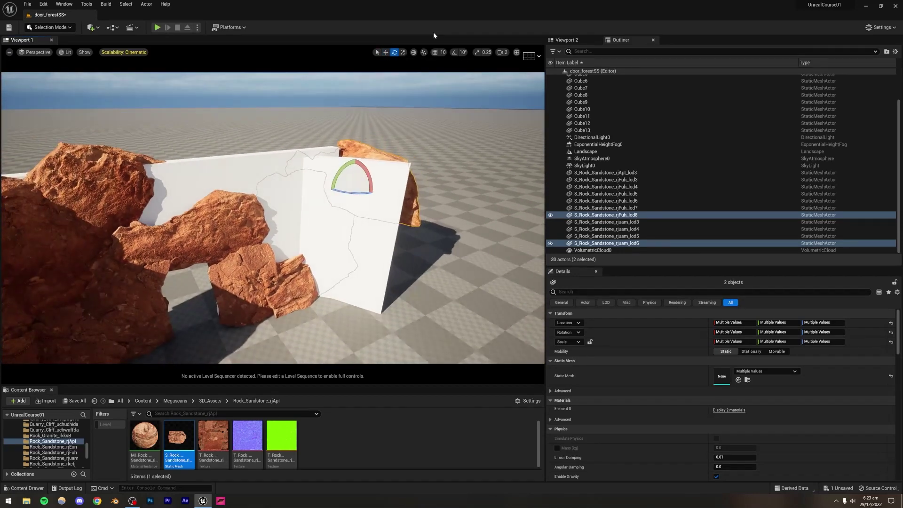
left_click(386, 52)
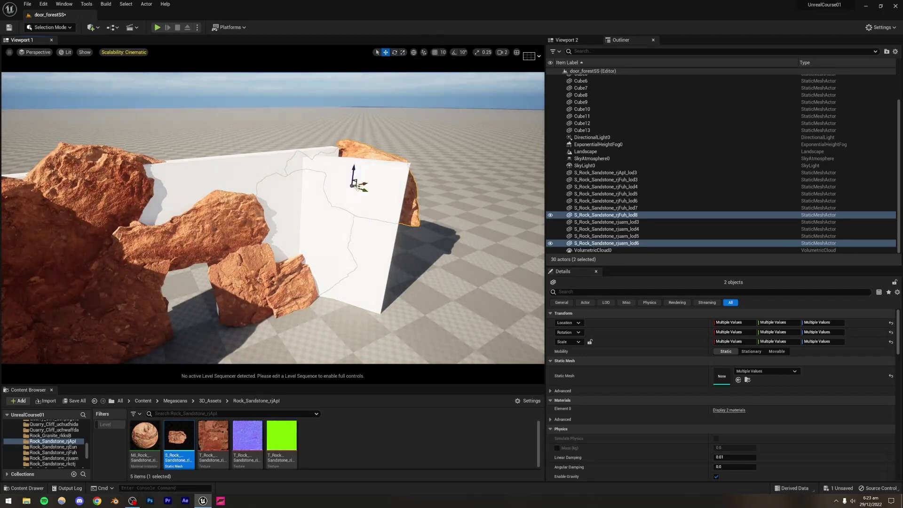
left_click_drag(353, 186, 341, 197)
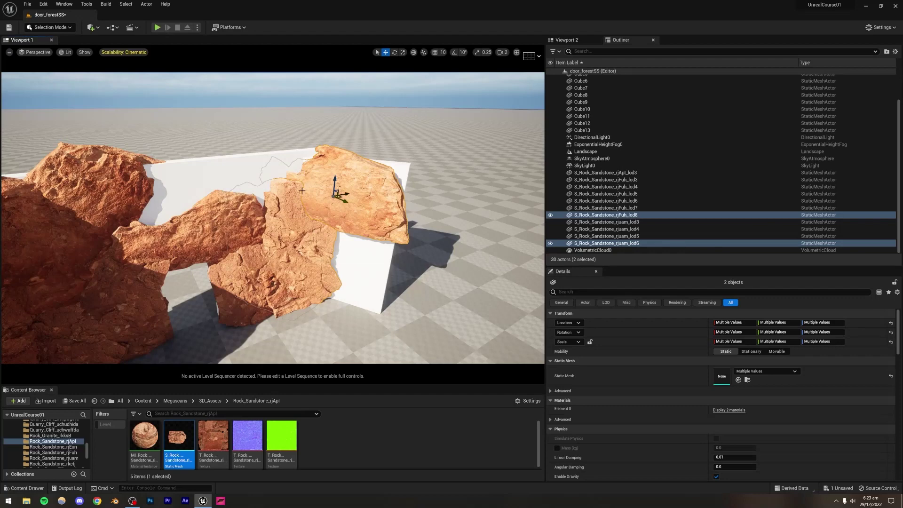
Duplicate the upper rjuam_lod6 rock down over the bare lower end of the side wall and scale the copy to about 4.93.
left_click(342, 201)
left_click_drag(336, 181, 389, 272, "alt")
left_click_drag(349, 244, 376, 264)
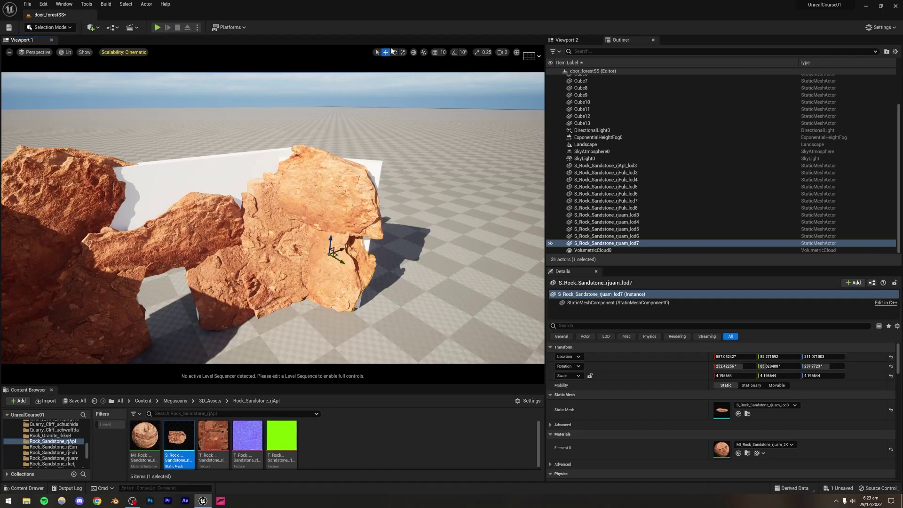
left_click_drag(331, 257, 331, 192)
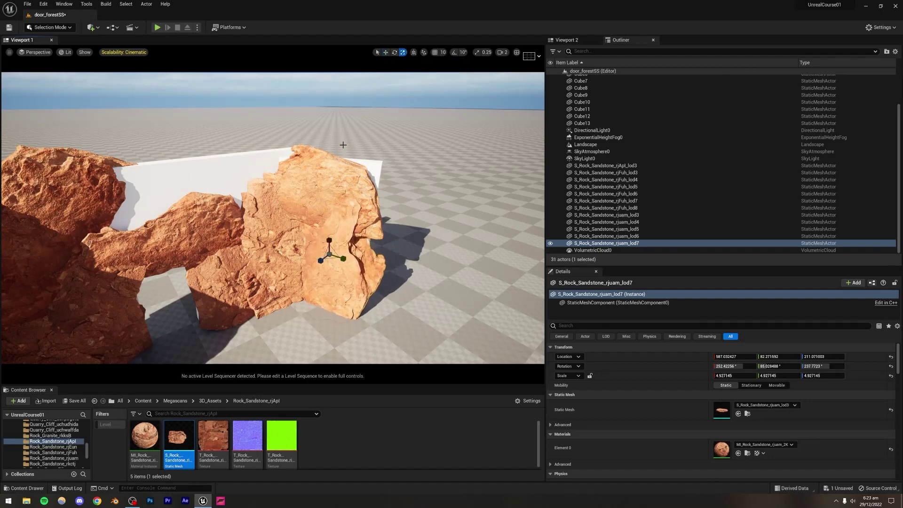
left_click(386, 53)
left_click_drag(340, 249, 345, 250)
Duplicate the rock spanning the doorway straight up to a height of about 364 to cover the wall above it.
left_click(305, 220)
right_click_drag(305, 220, 277, 201)
key("w")
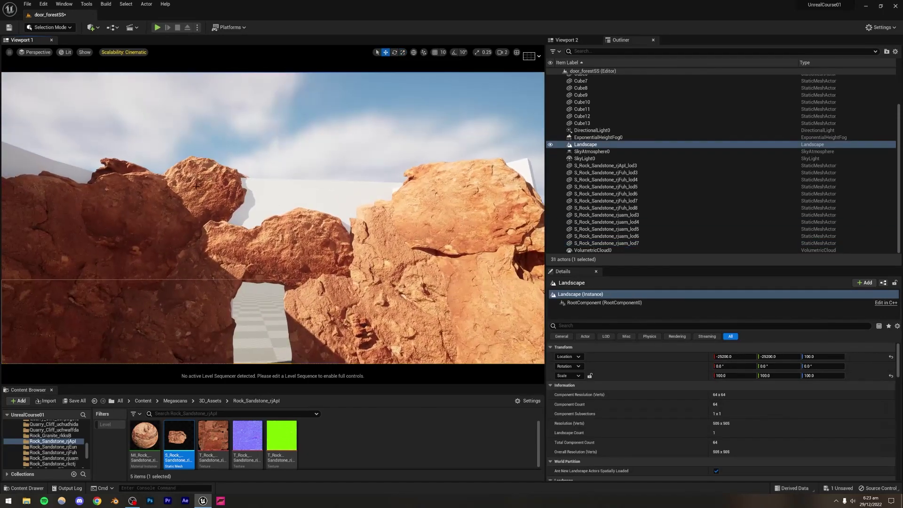
left_click(219, 206)
left_click(276, 231)
left_click_drag(278, 242, 278, 203, "alt")
Flip the rjuam_lod8 rock above the doorway to a rotation of about 78.5°, -6.4° and 0°.
left_click(265, 333)
key("w")
right_click_drag(267, 271, 274, 297)
key("s")
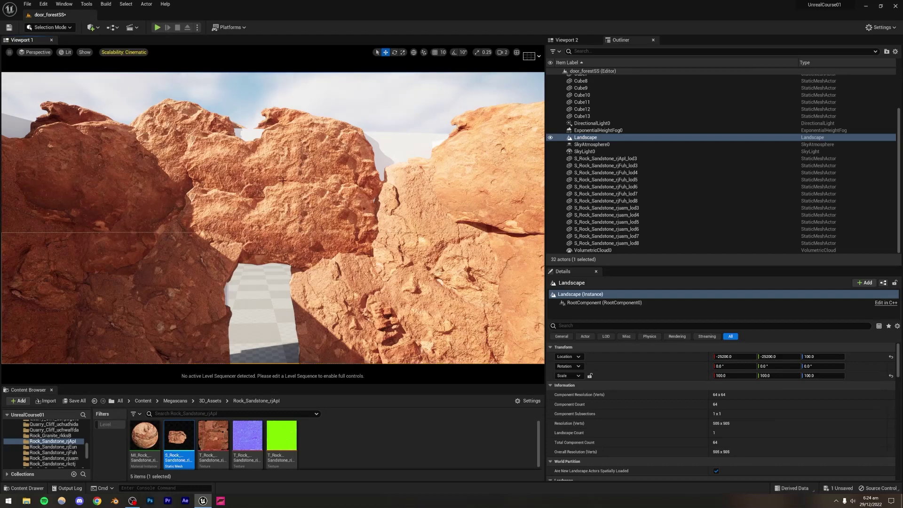
left_click(291, 162)
left_click(394, 53)
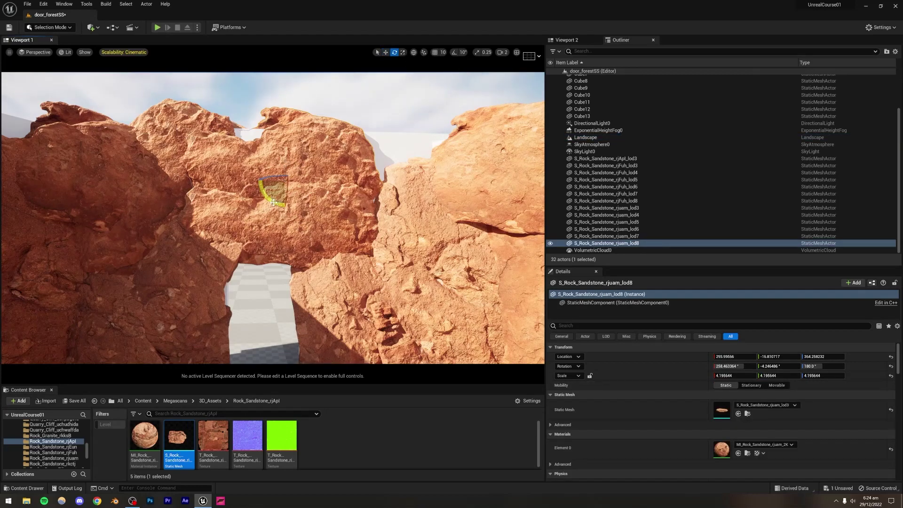
left_click_drag(273, 202, 331, 146)
Scale the rjuam_lod8 rock to about 5.78 and position it above the doorway at about X 315, Y -23.6, Z 412.
left_click(402, 52)
key("w")
left_click_drag(284, 165, 299, 121)
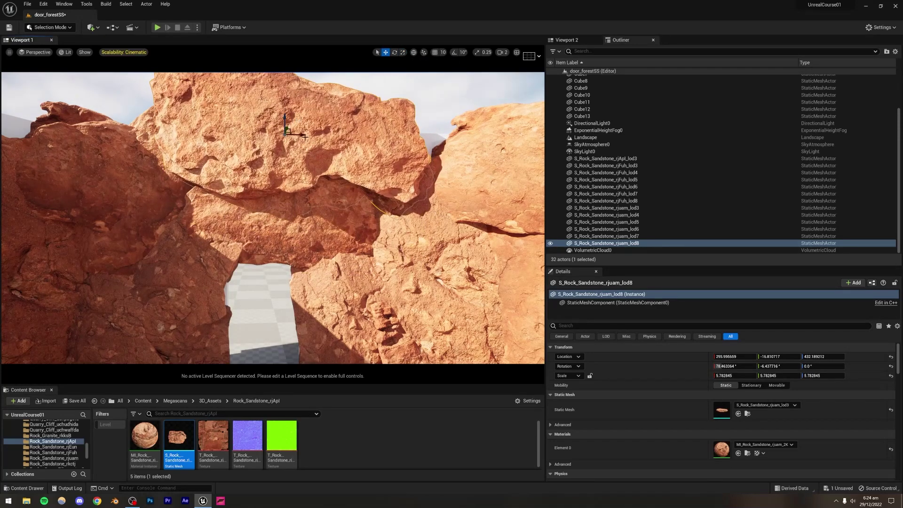
mouse_move(308, 129)
right_mouse_down()
mouse_move(357, 130)
mouse_move(310, 128)
right_mouse_up()
mouse_move(319, 135)
left_mouse_down()
mouse_move(333, 136)
mouse_move(316, 130)
left_mouse_up()
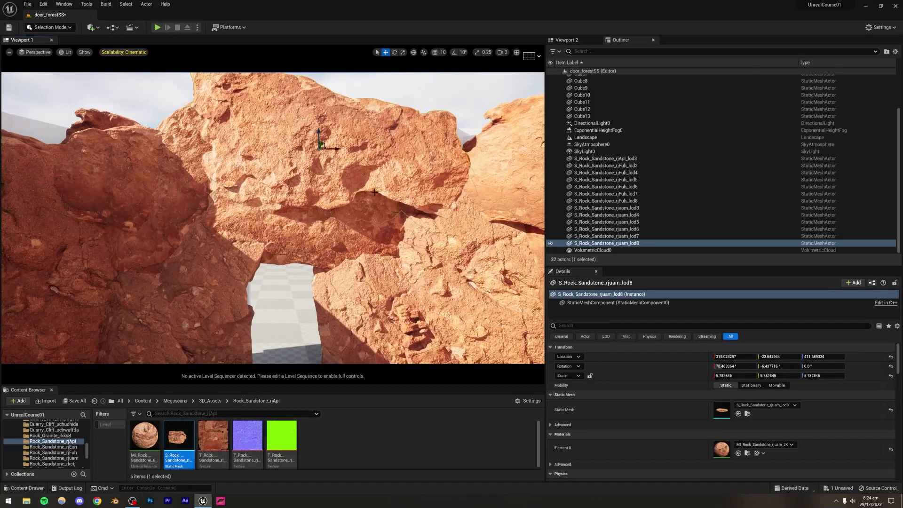